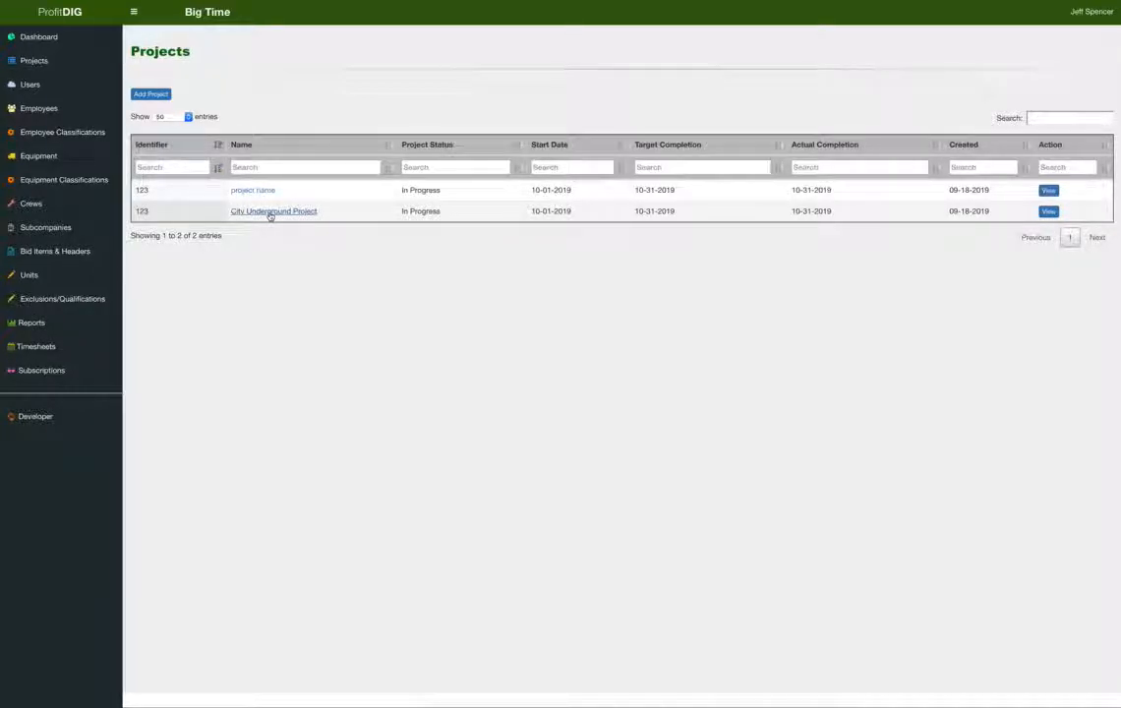
# Create a City Underground Project bid named 'Quick and Dirty Grading Bid' dated 09/18/2019.
pyautogui.click(271, 213)
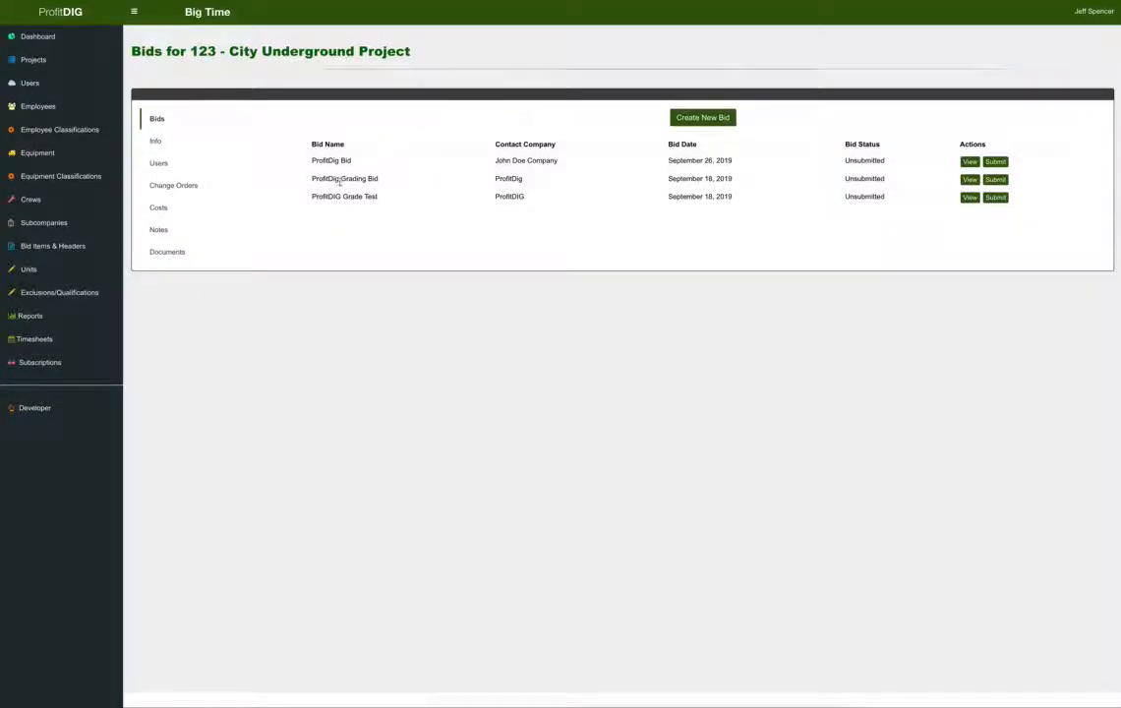
pyautogui.click(704, 120)
pyautogui.click(269, 111)
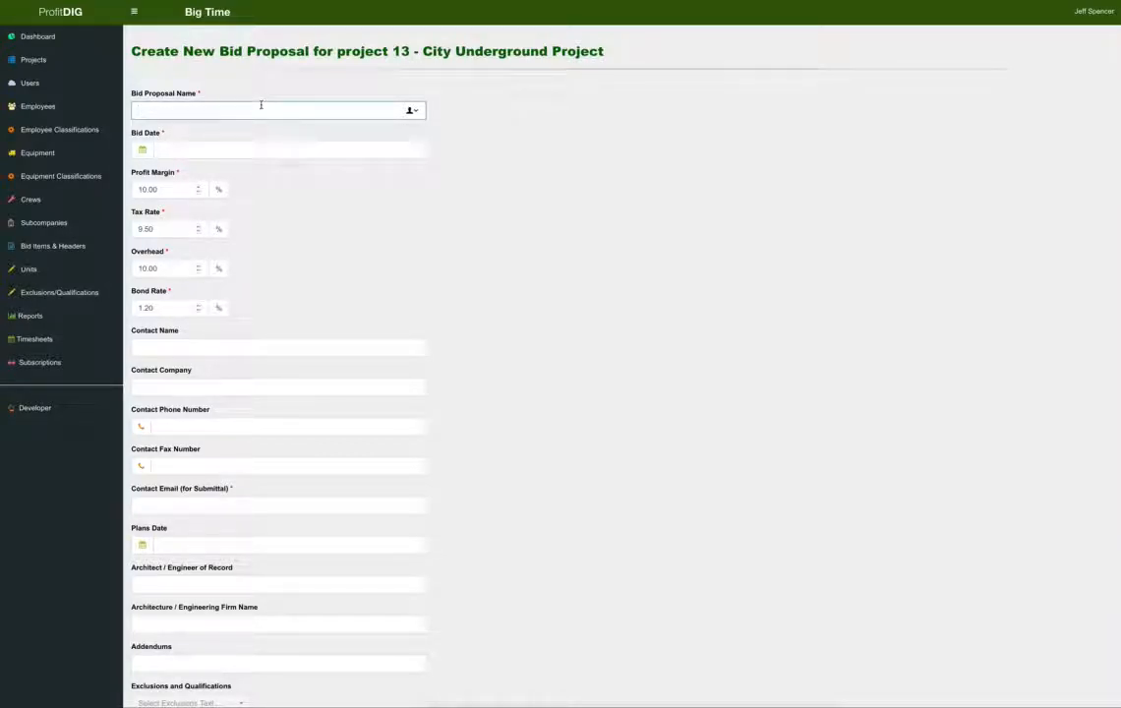
pyautogui.write('Qual')
pyautogui.press('BackSpace')
pyautogui.press('BackSpace')
pyautogui.write('and Dirty Grading Bid')
pyautogui.click(264, 145)
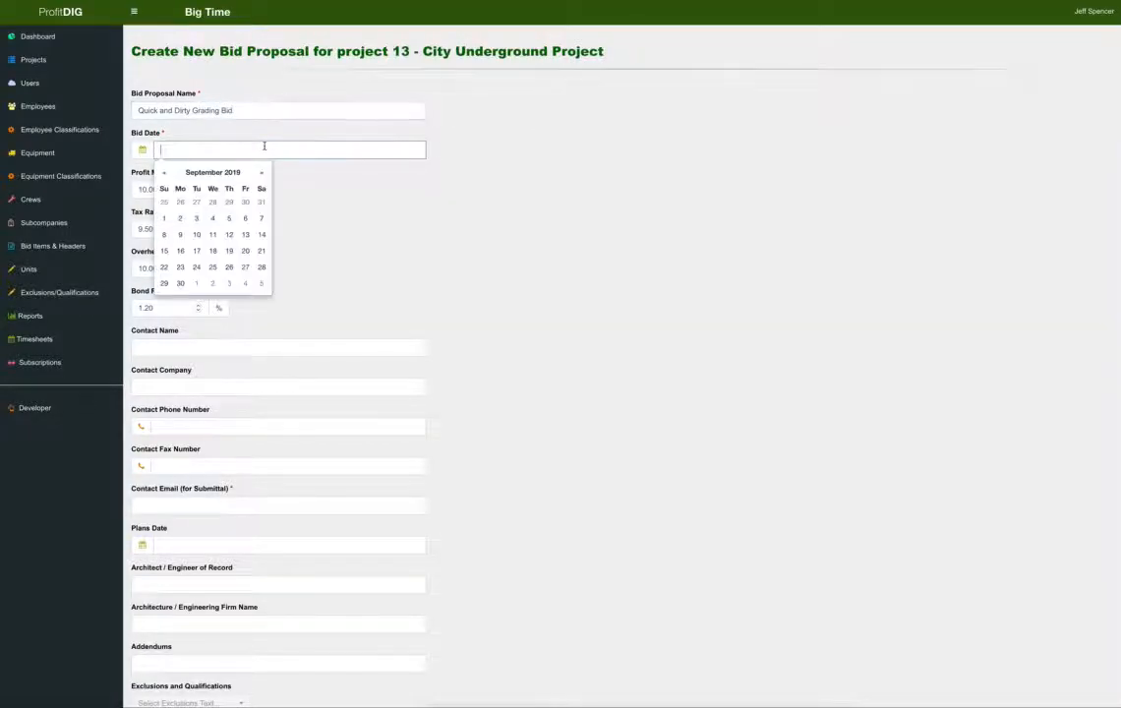
pyautogui.click(212, 252)
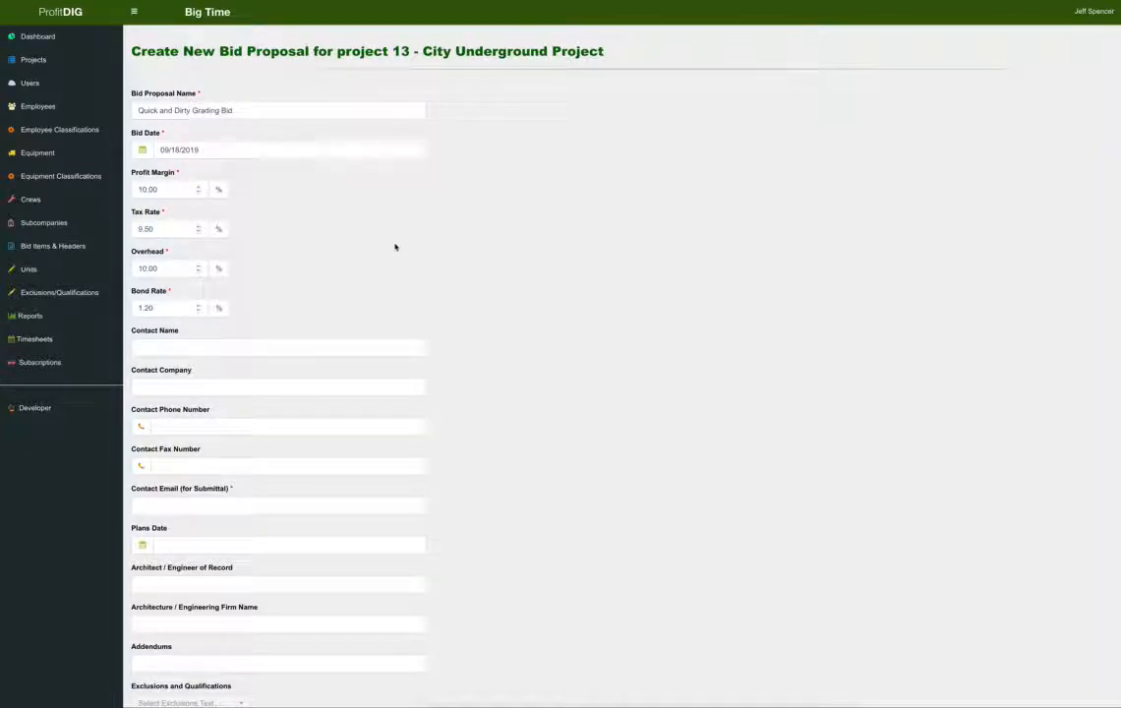
# Fill in the contact's name, company ProfitDIG, the contact phone number and the submittal e-mail.
pyautogui.click(314, 347)
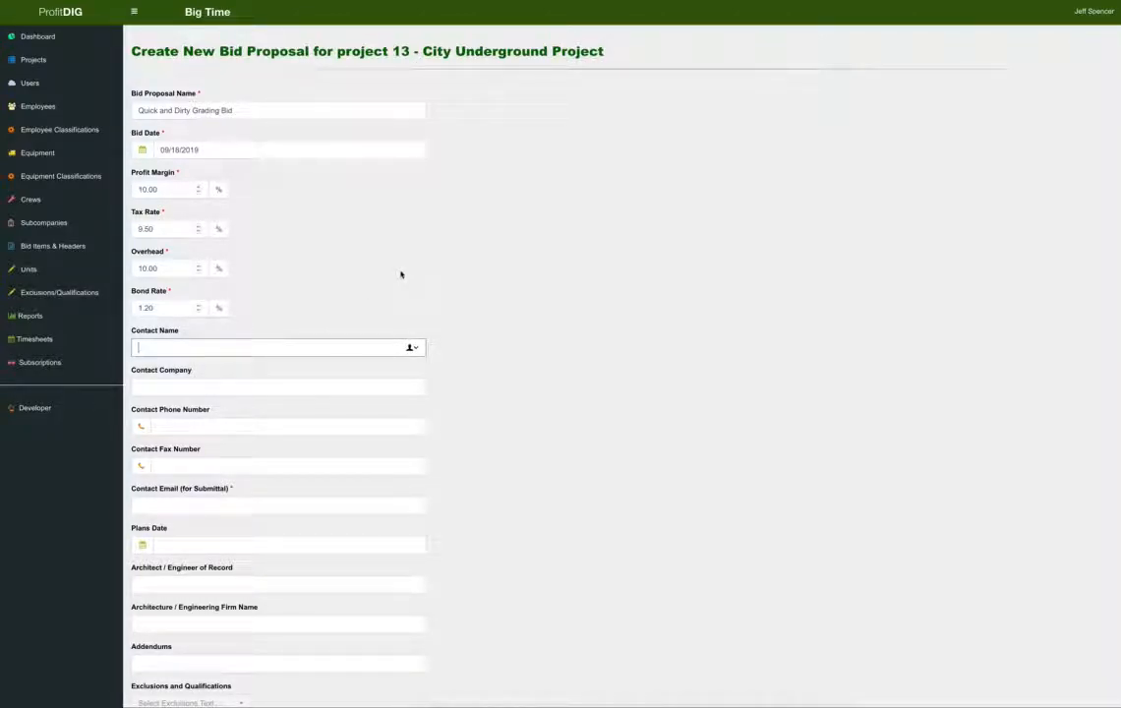
pyautogui.write('Mr. Profit Dig')
pyautogui.click(335, 385)
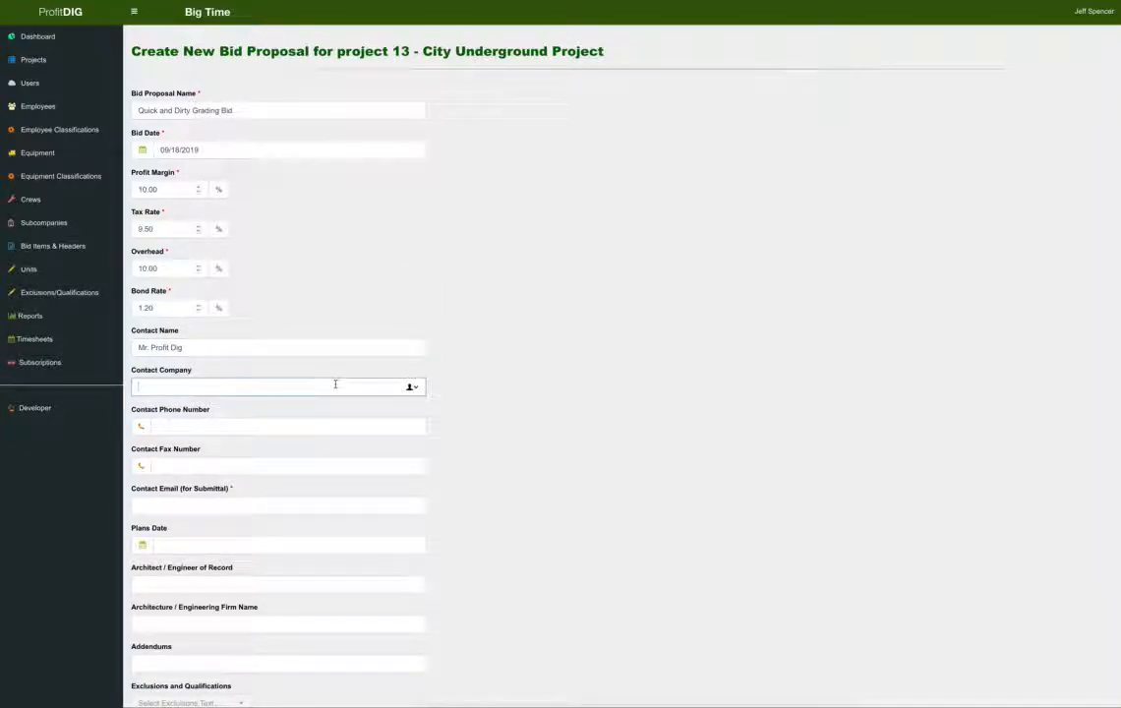
pyautogui.write('ProfitDIG')
pyautogui.press('Tab')
pyautogui.write('615) ')
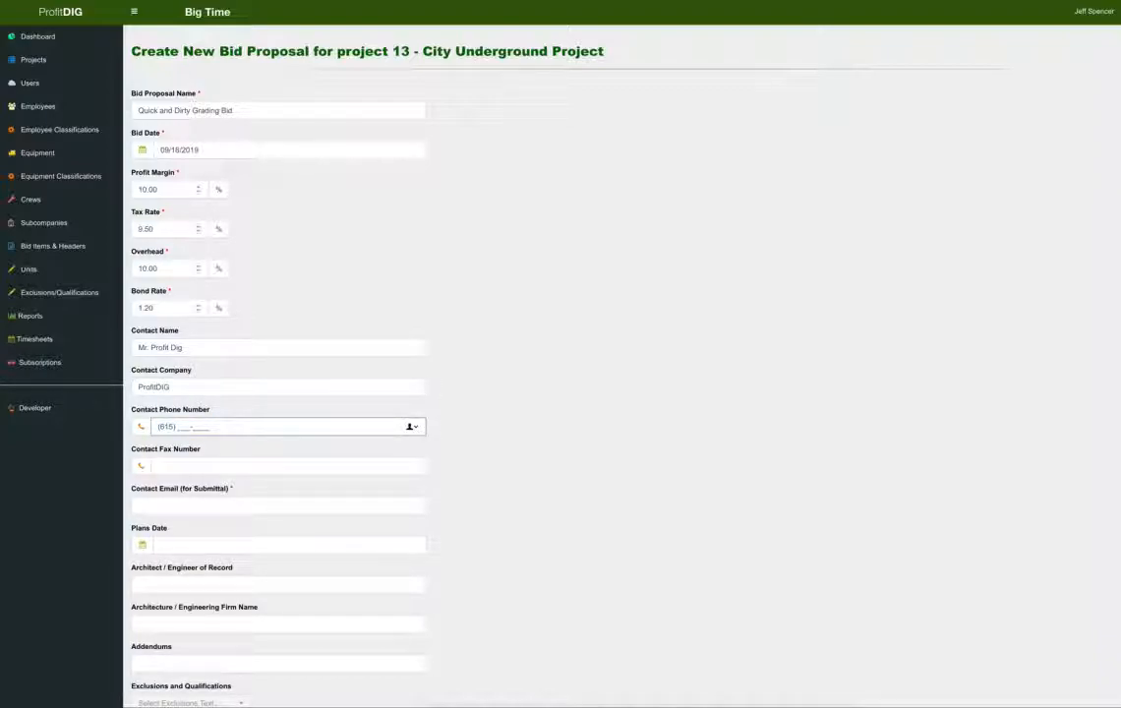
pyautogui.write('555-5555')
pyautogui.scroll(-1, 345, 393)
pyautogui.click(299, 482)
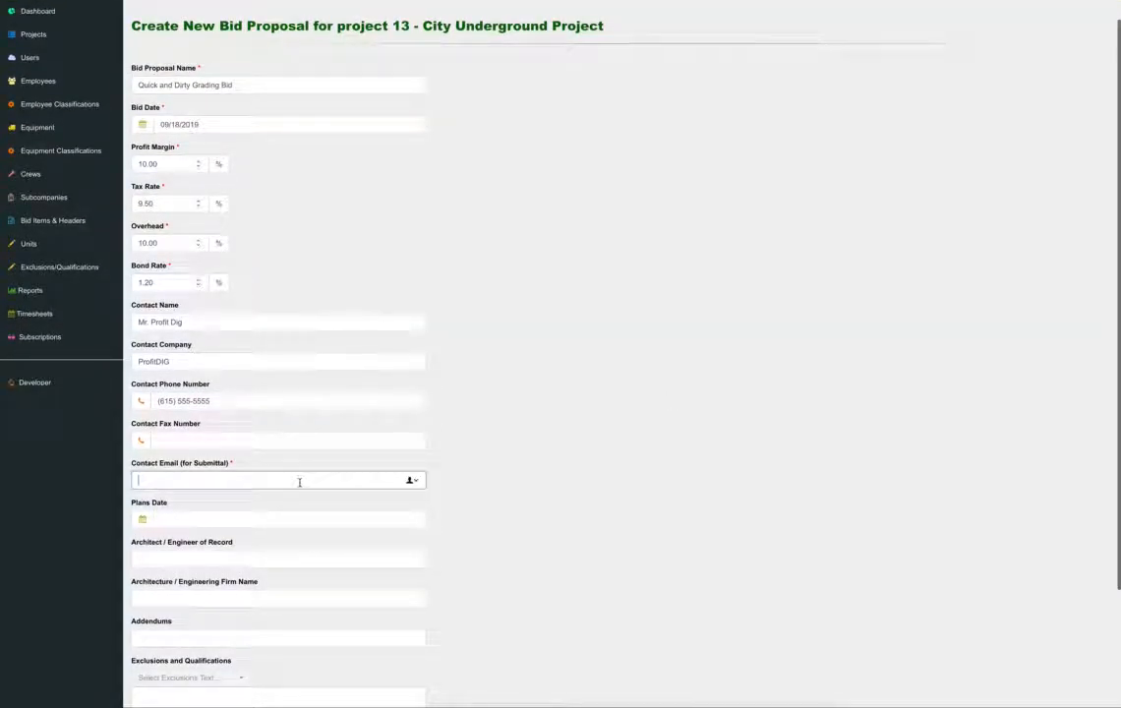
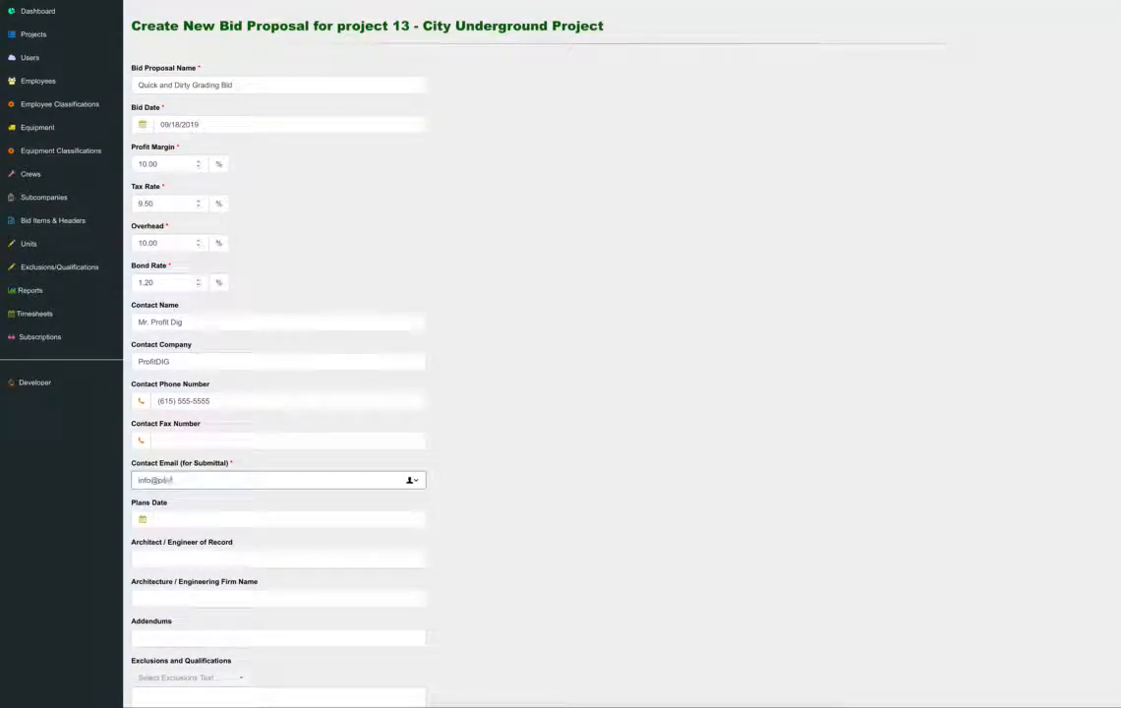
pyautogui.click(580, 465)
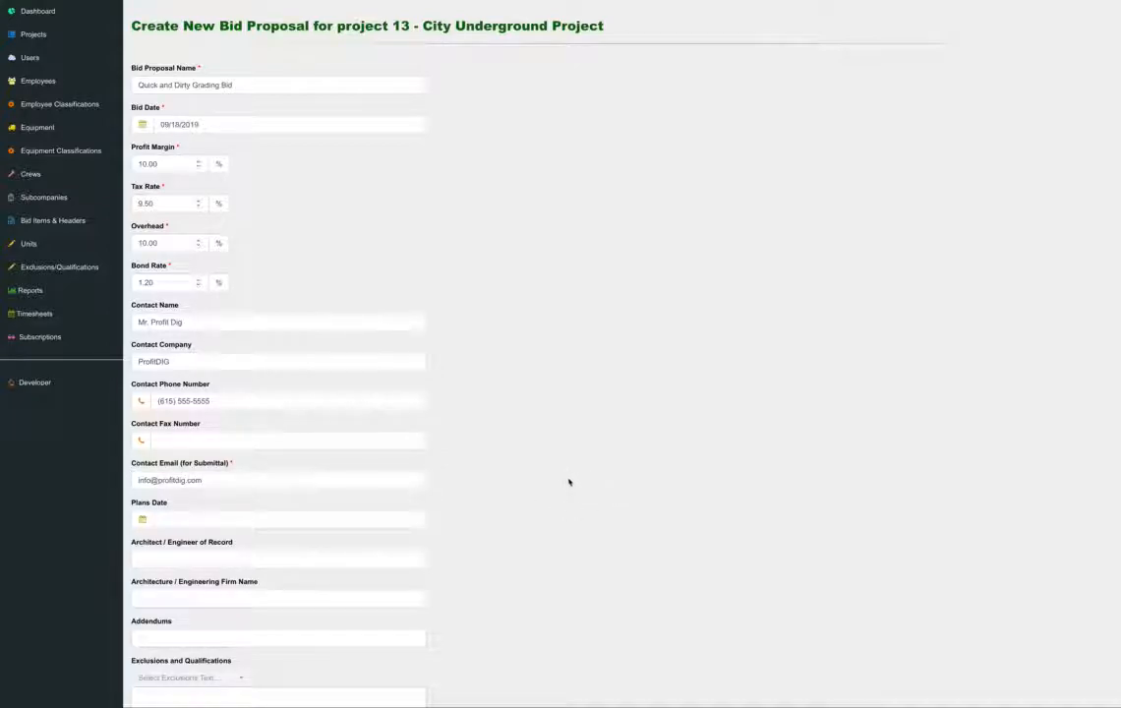
pyautogui.scroll(-3, 570, 480)
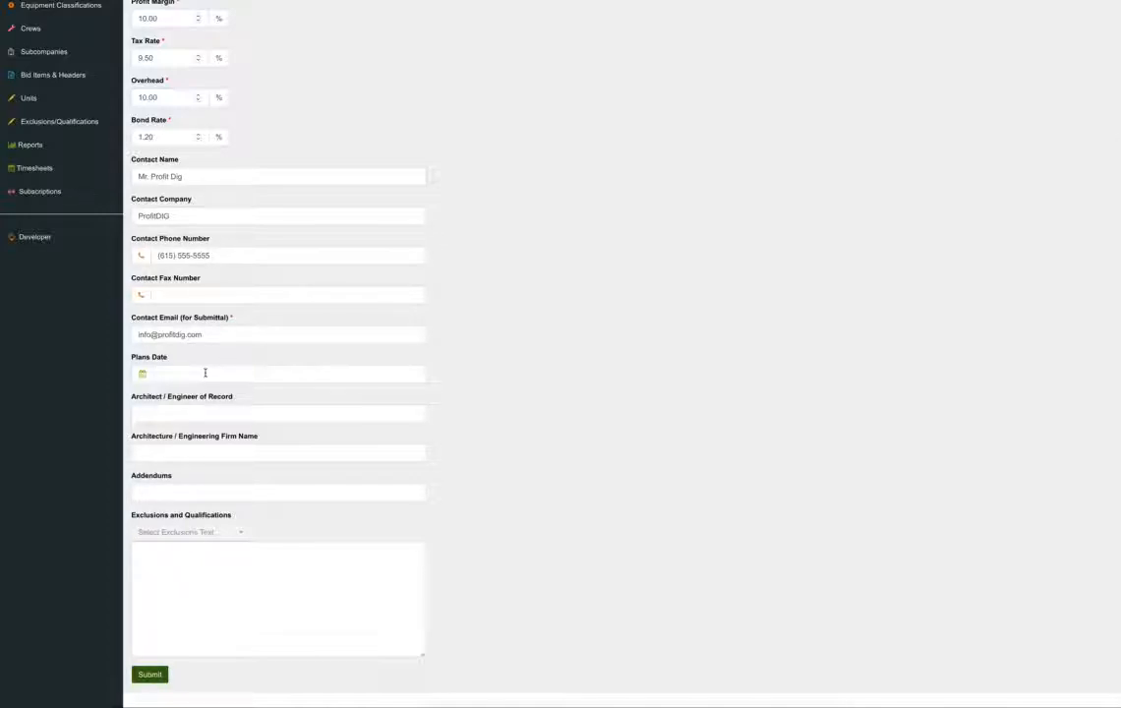
# Insert the 'Exclusions and Qualification 1' text and submit the new bid.
pyautogui.scroll(3, 205, 373)
pyautogui.scroll(-3, 205, 371)
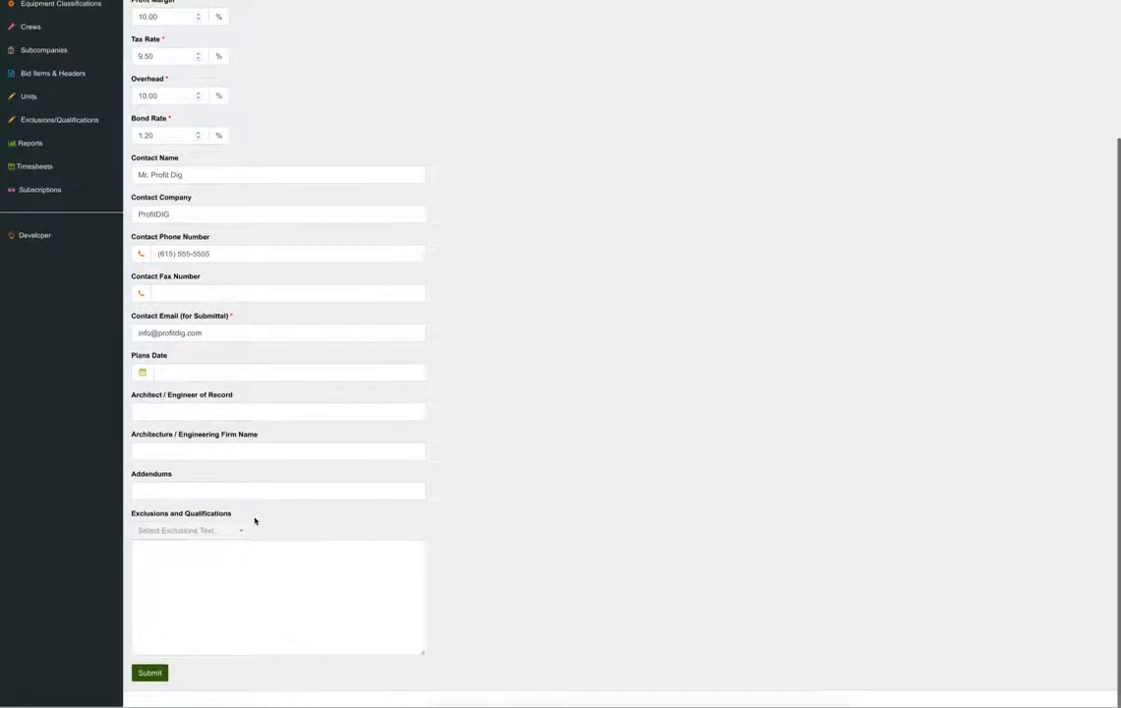
pyautogui.click(224, 560)
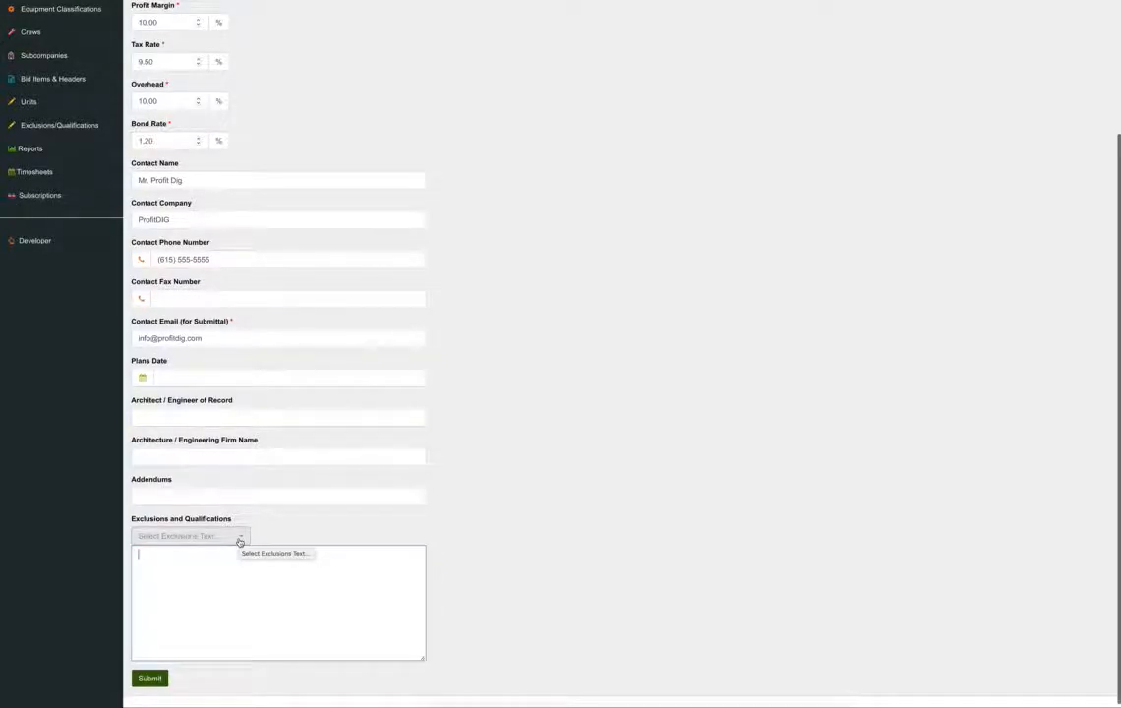
pyautogui.click(238, 539)
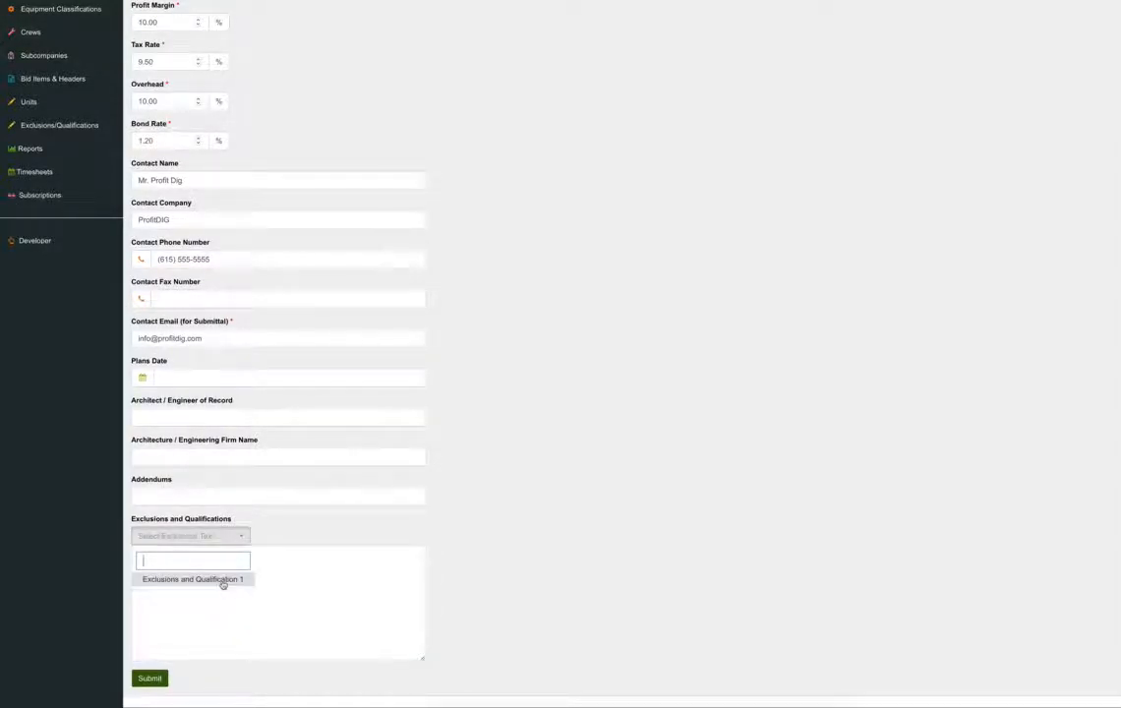
pyautogui.click(223, 581)
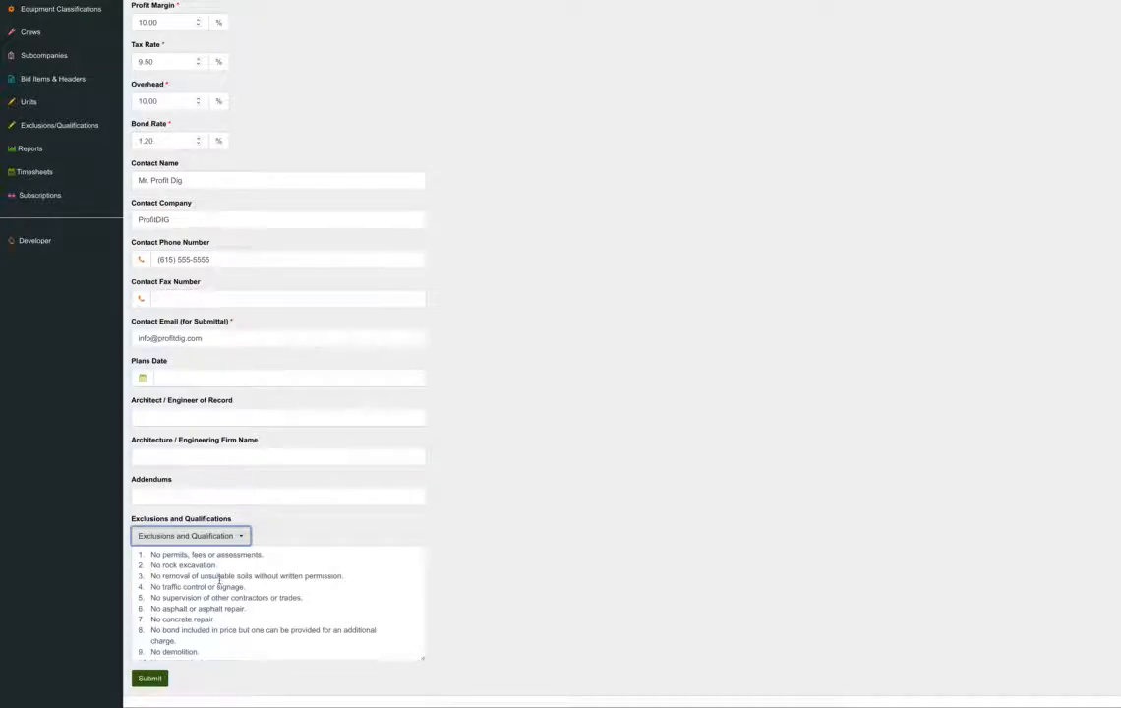
pyautogui.scroll(-2, 599, 578)
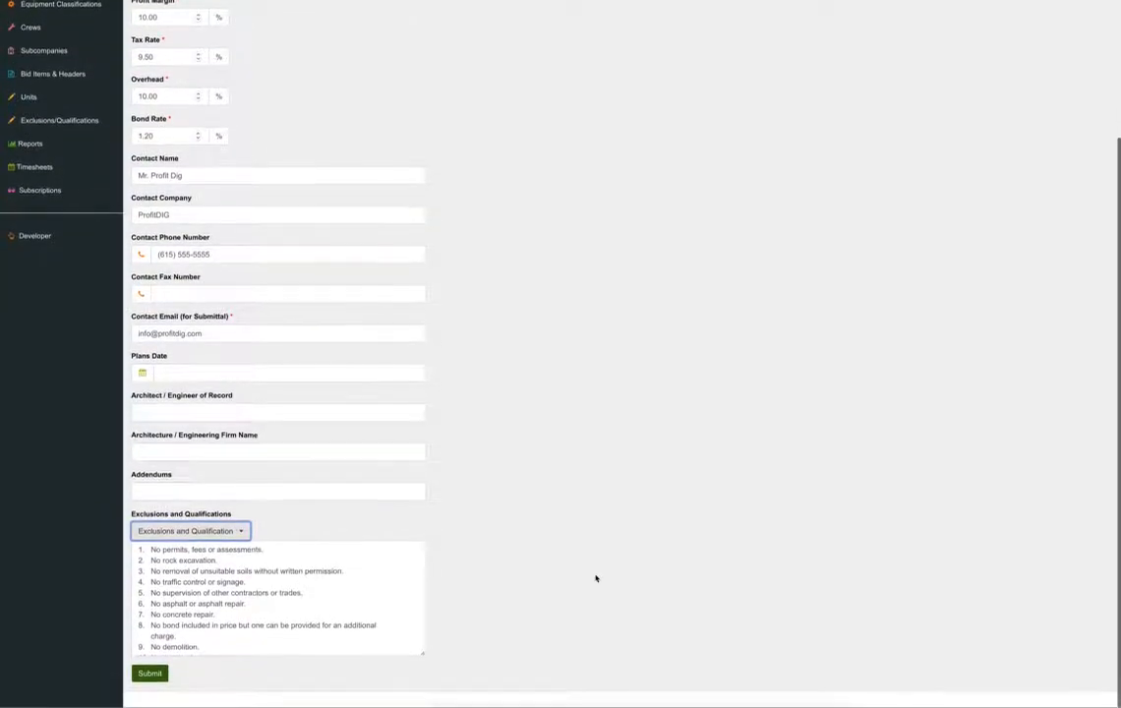
pyautogui.click(150, 675)
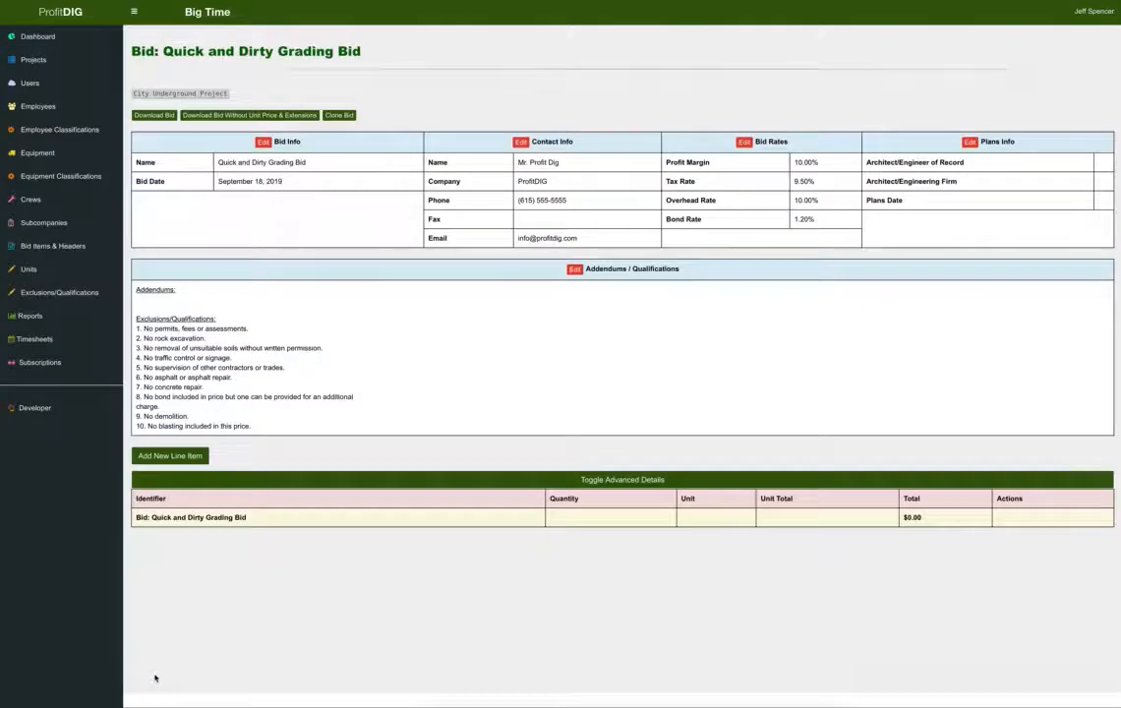
# Start a line item with header Grading, bid item Mobilization and unit LS | Lump Sum.
pyautogui.click(177, 457)
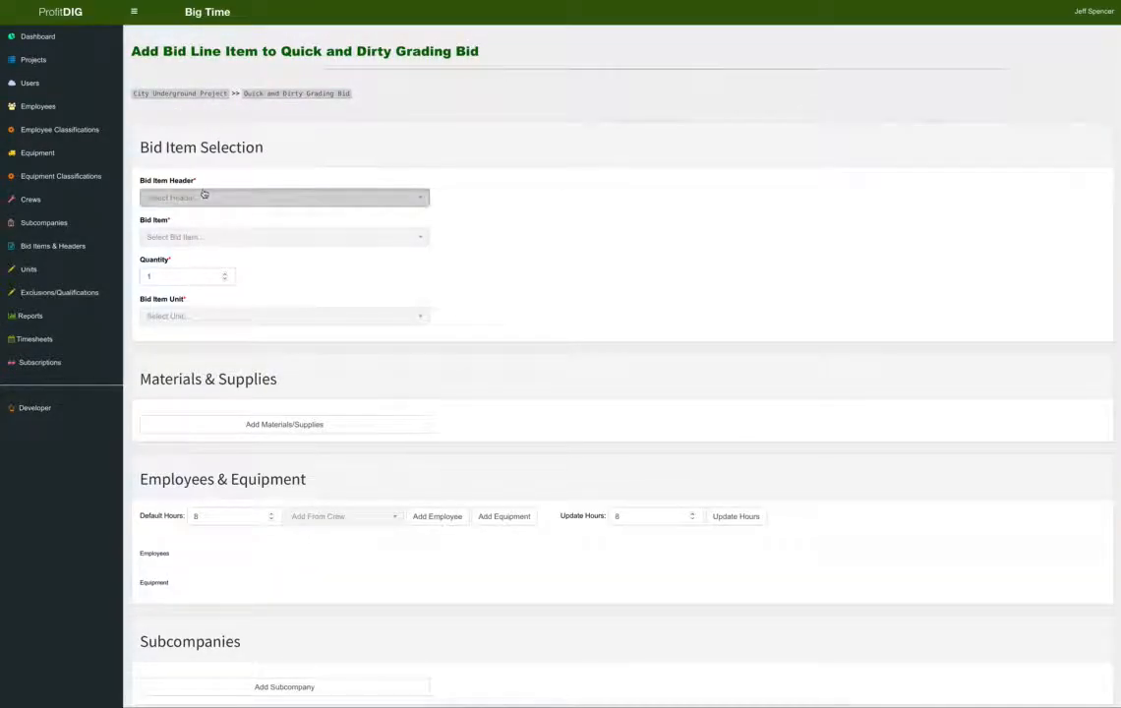
pyautogui.click(203, 195)
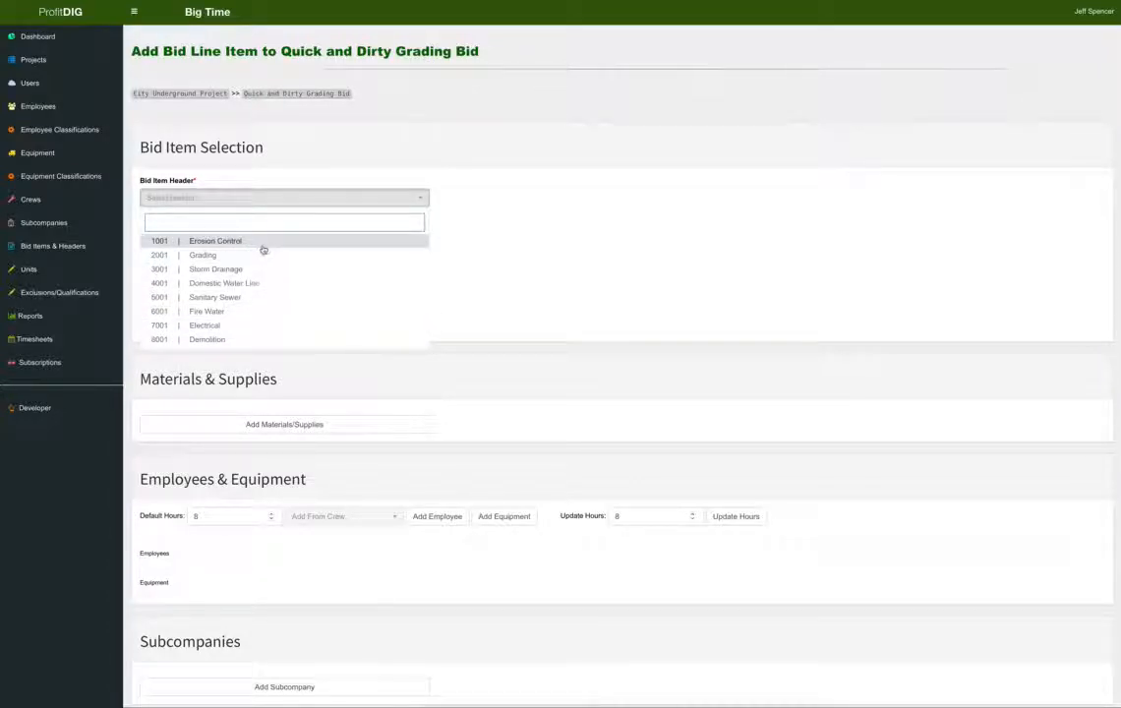
pyautogui.click(260, 254)
pyautogui.click(235, 239)
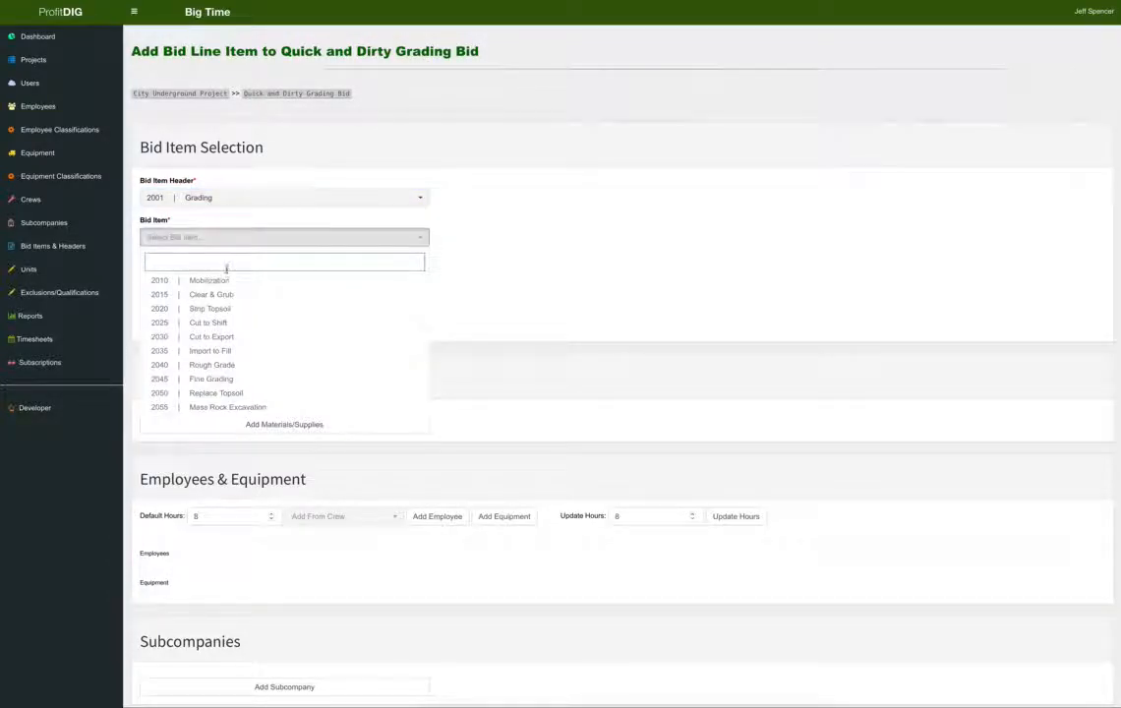
pyautogui.click(221, 280)
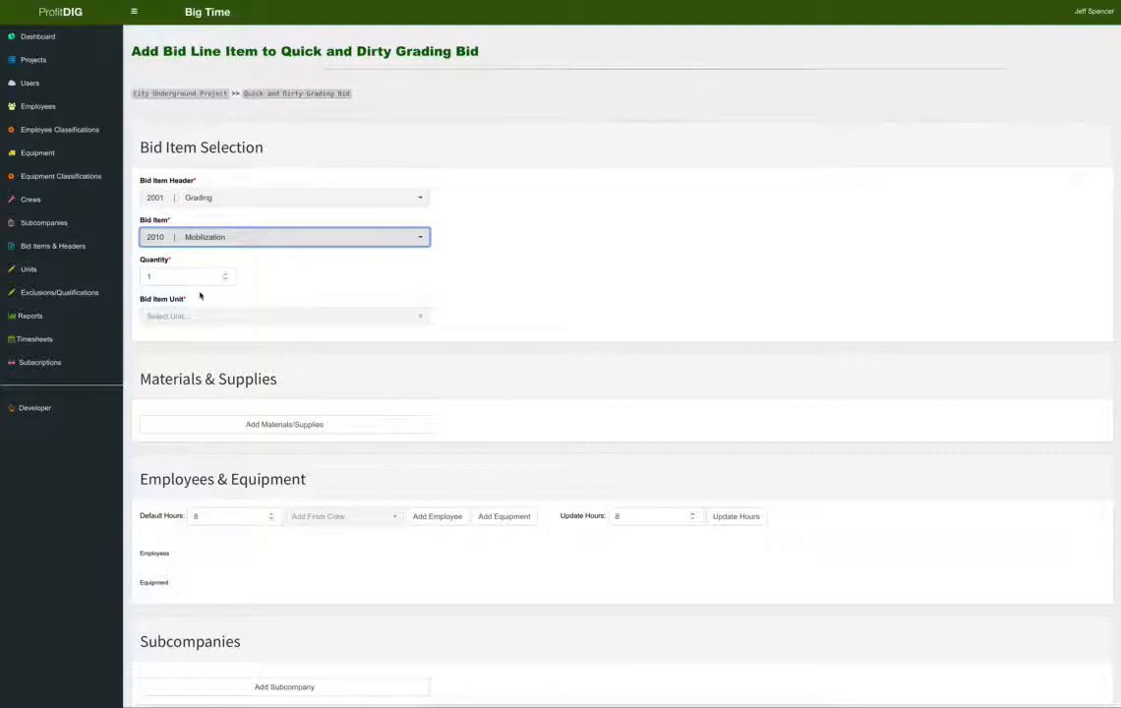
pyautogui.click(208, 318)
pyautogui.click(232, 444)
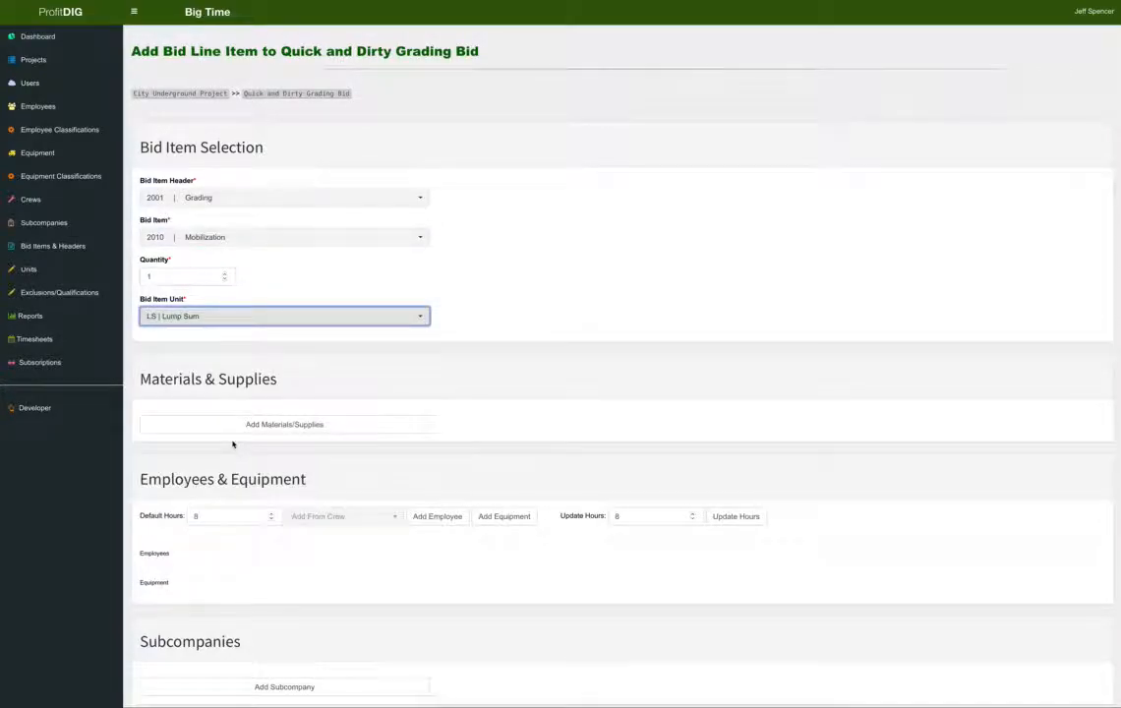
pyautogui.scroll(-5, 645, 298)
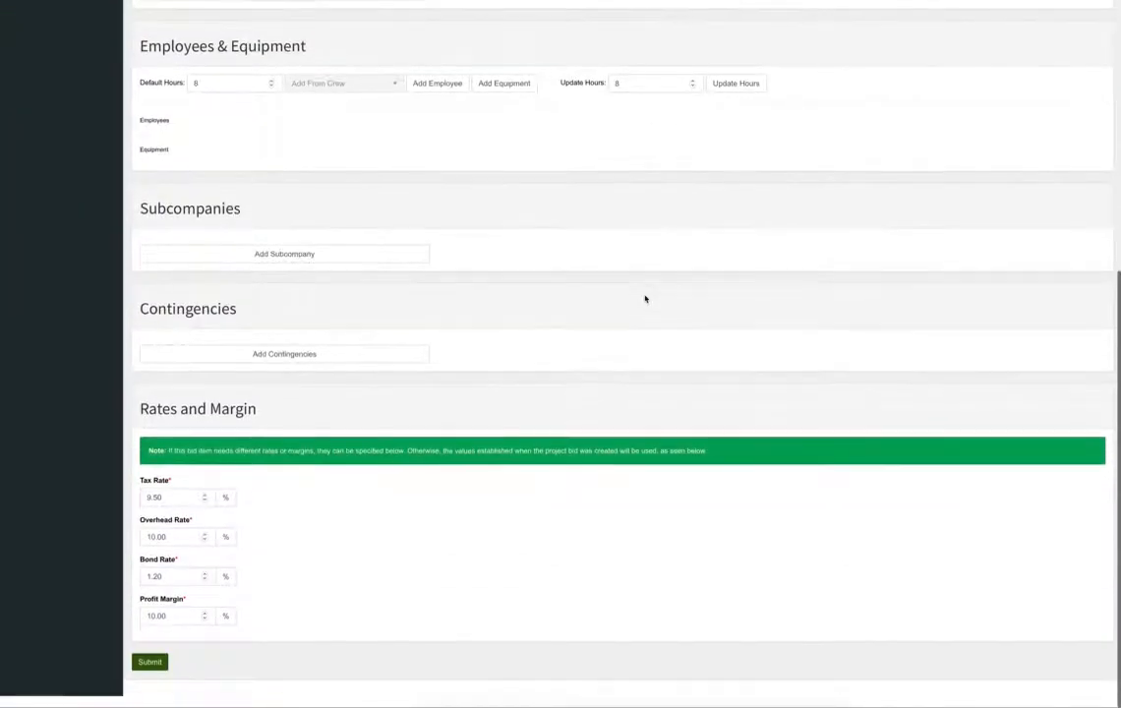
# Add a Hauling Sub subcompany cost of 10000 and submit the Mobilization line item.
pyautogui.click(338, 263)
pyautogui.click(251, 267)
pyautogui.click(180, 306)
pyautogui.click(331, 266)
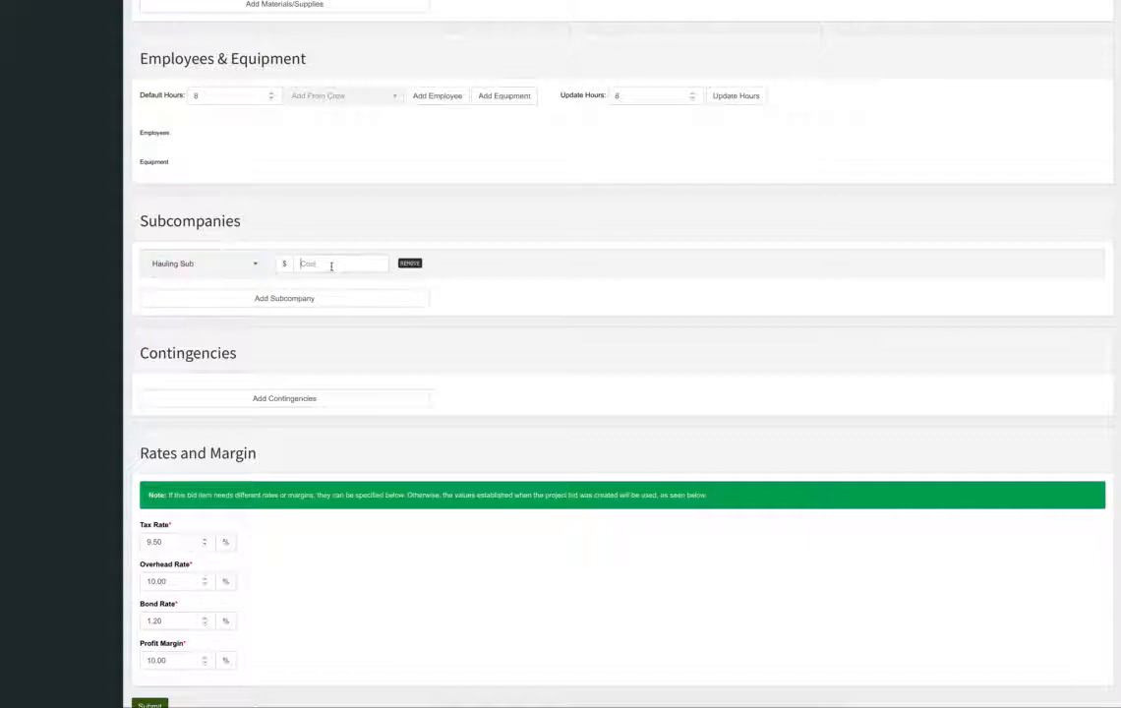
pyautogui.write('10000')
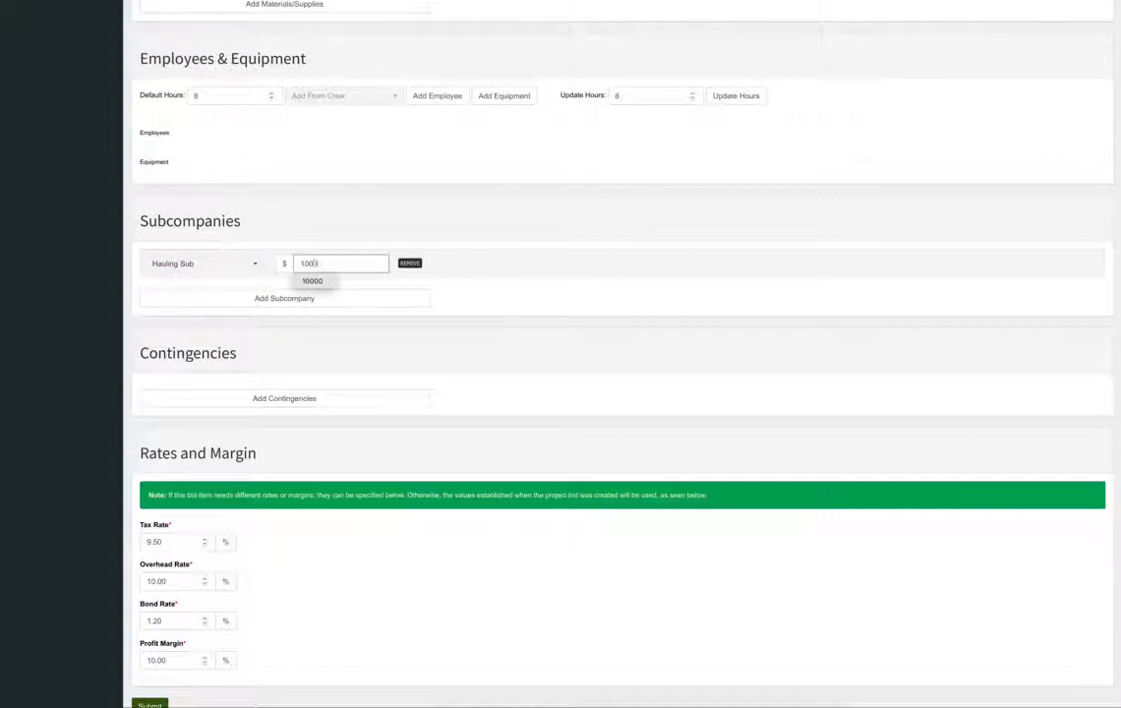
pyautogui.click(543, 231)
pyautogui.scroll(-1, 544, 238)
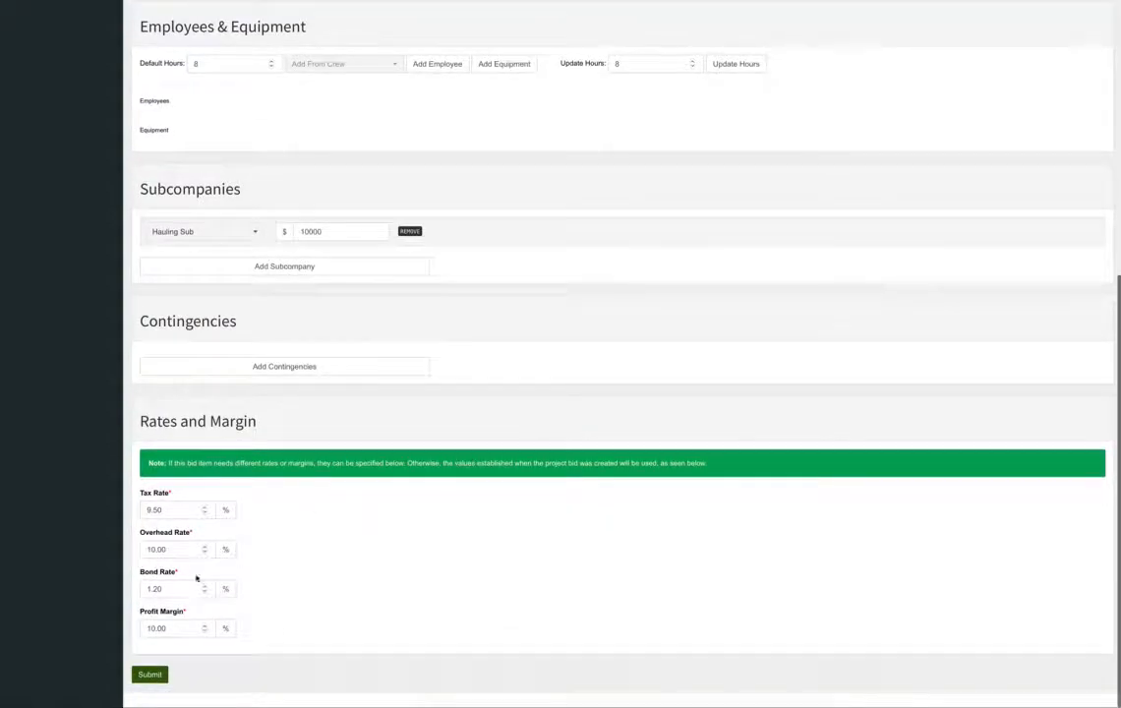
pyautogui.click(151, 675)
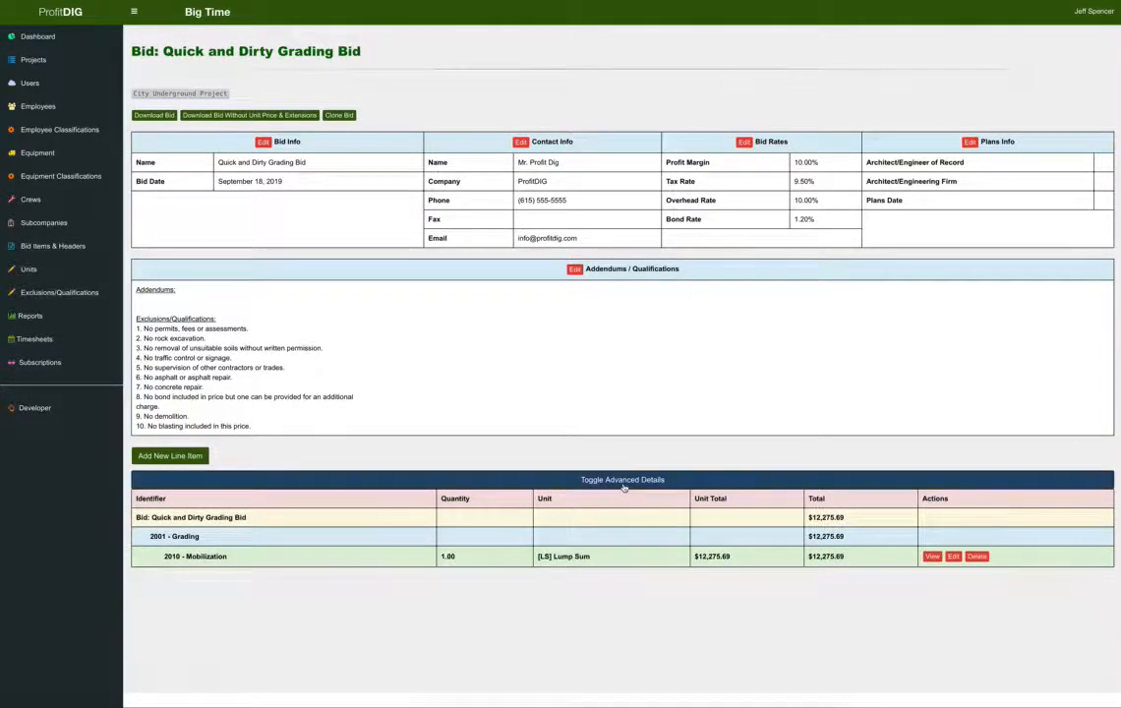
pyautogui.click(657, 481)
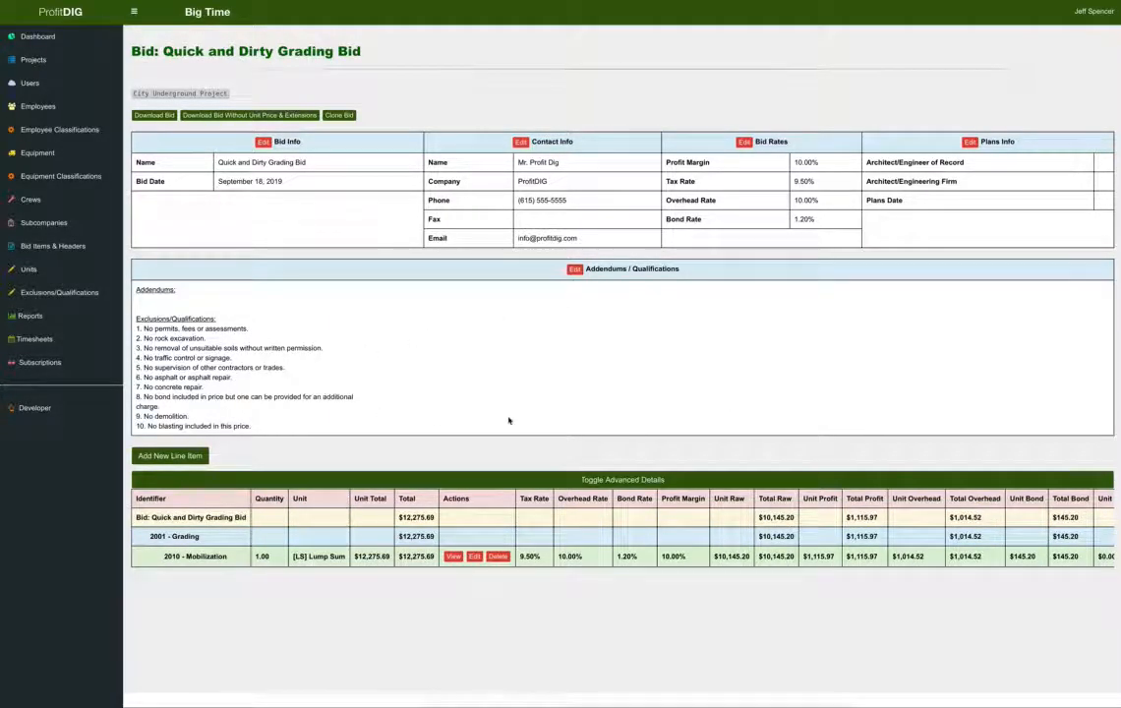
pyautogui.click(656, 479)
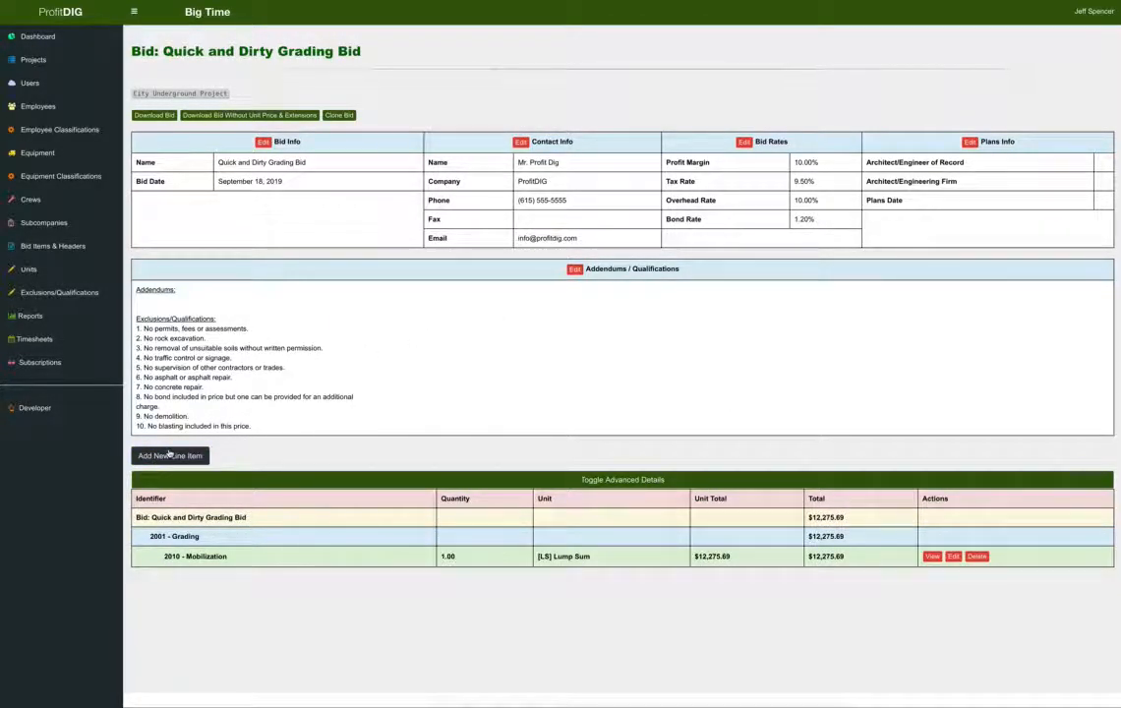
# Start a Grading line item for Strip Topsoil at 5500 cubic yards.
pyautogui.click(169, 455)
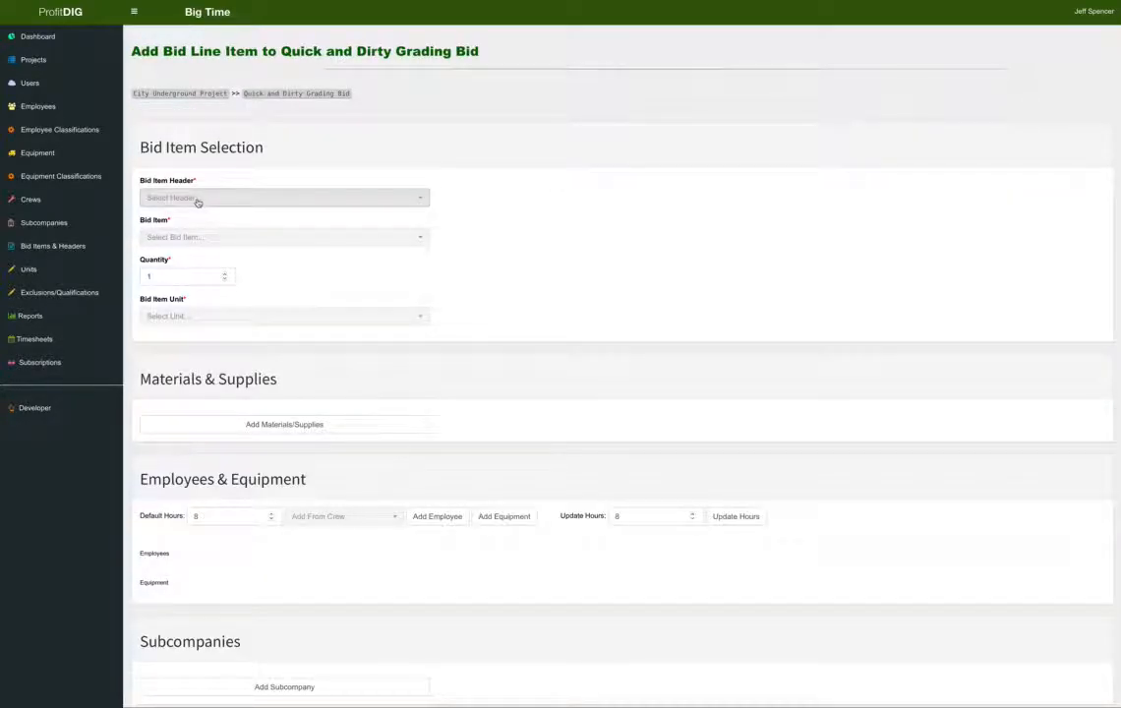
pyautogui.click(197, 200)
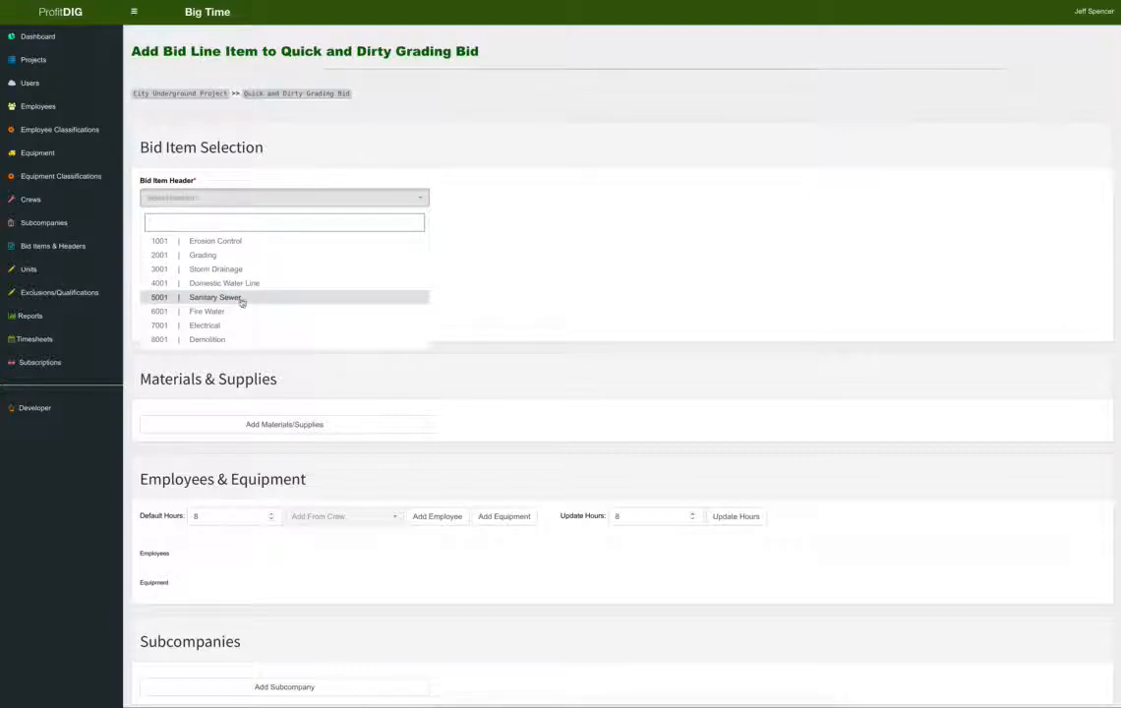
pyautogui.click(221, 255)
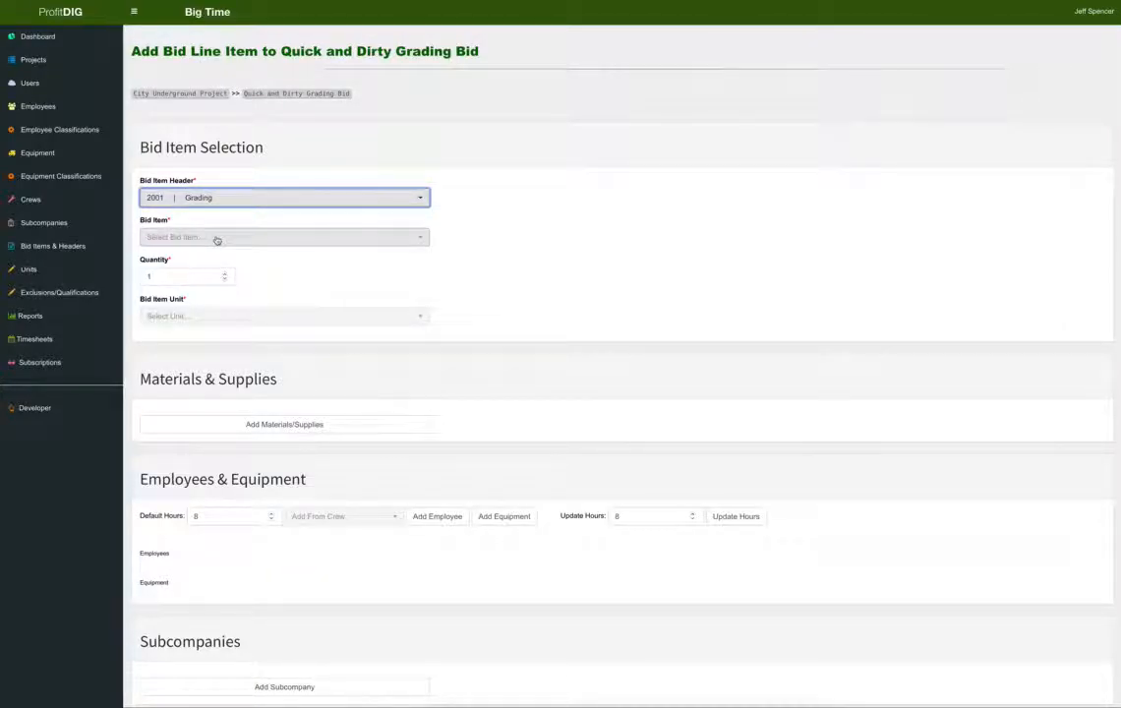
pyautogui.click(217, 237)
pyautogui.click(234, 294)
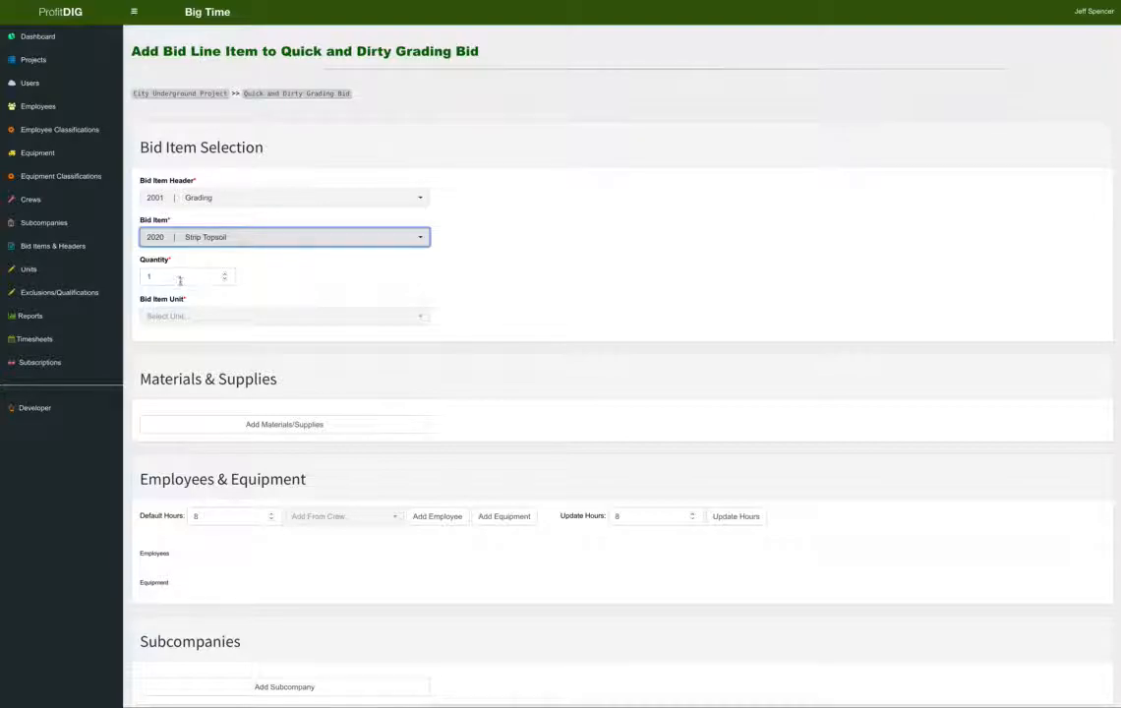
pyautogui.moveTo(182, 280); pyautogui.dragTo(113, 274)
pyautogui.write('5500')
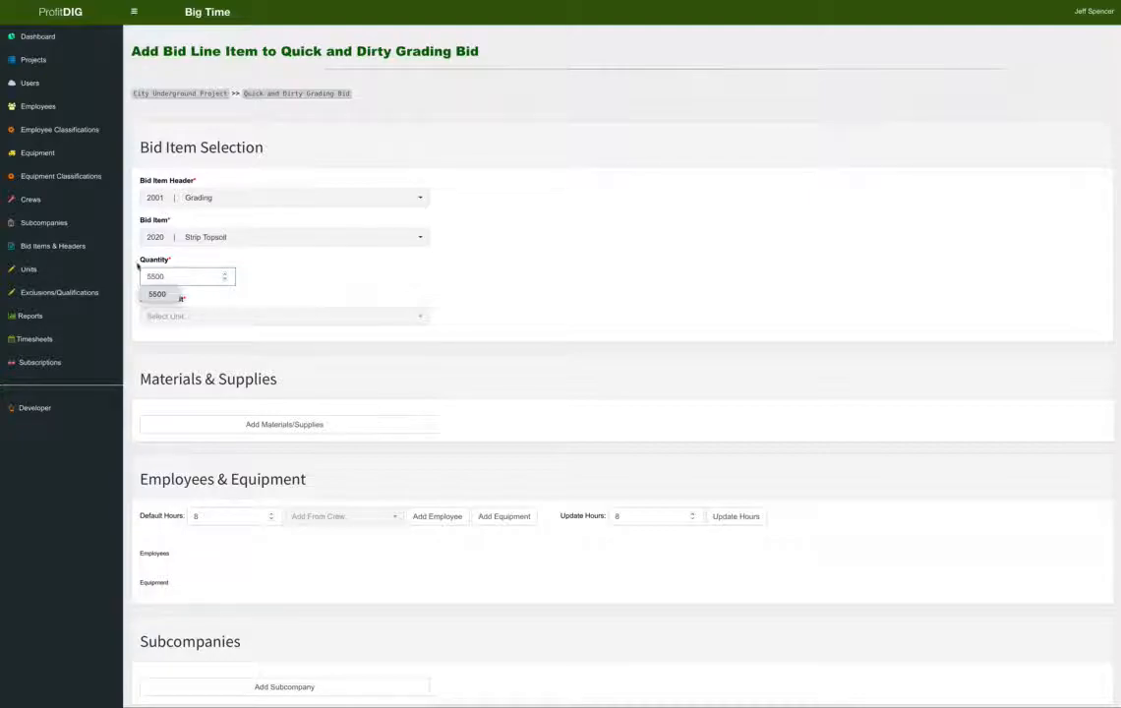
pyautogui.click(219, 319)
pyautogui.click(218, 370)
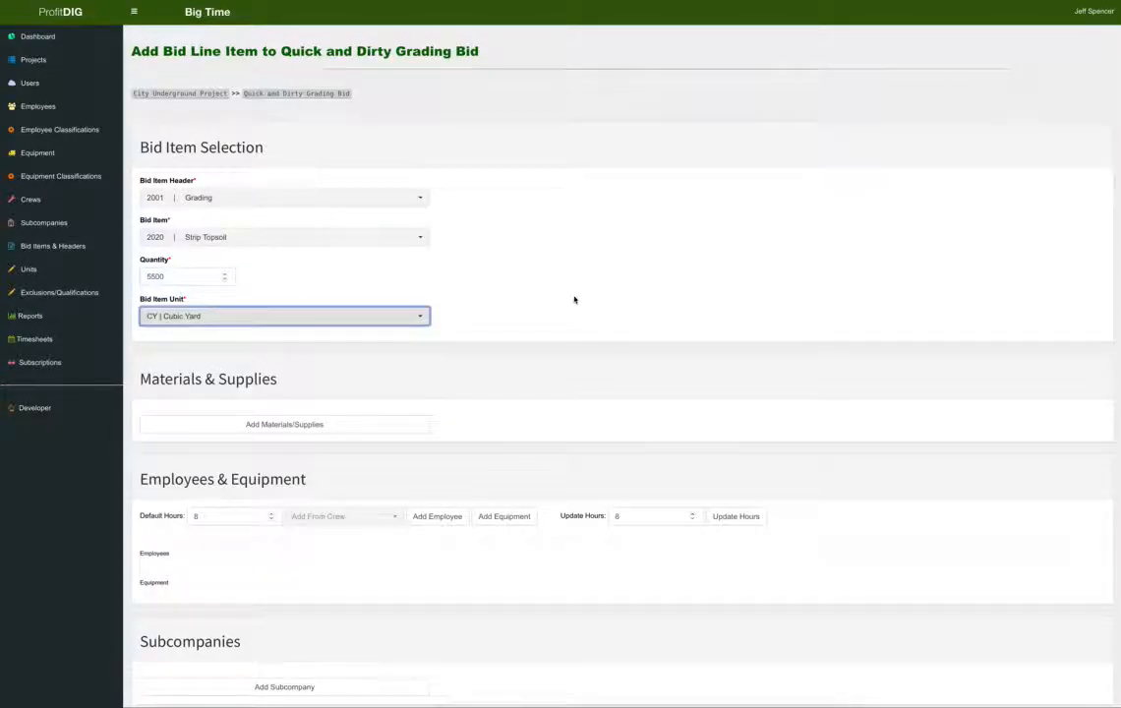
pyautogui.click(574, 299)
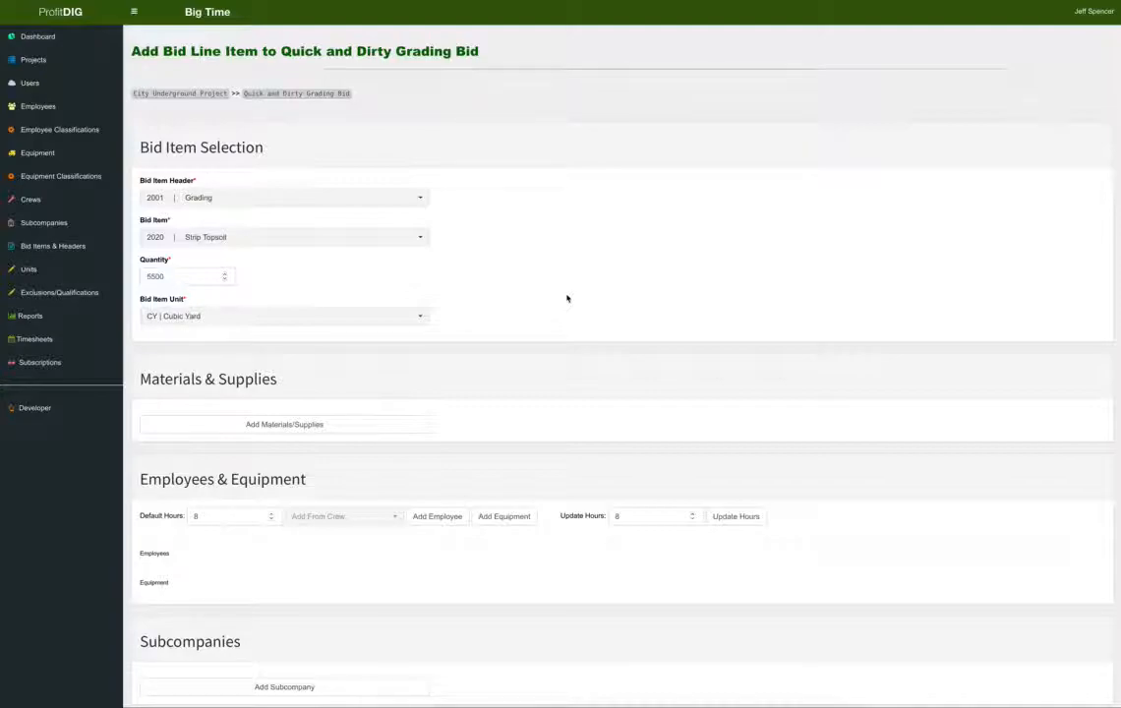
# Add Grade Crew 1 at 65 hours on every row and submit the line item.
pyautogui.scroll(-2, 566, 298)
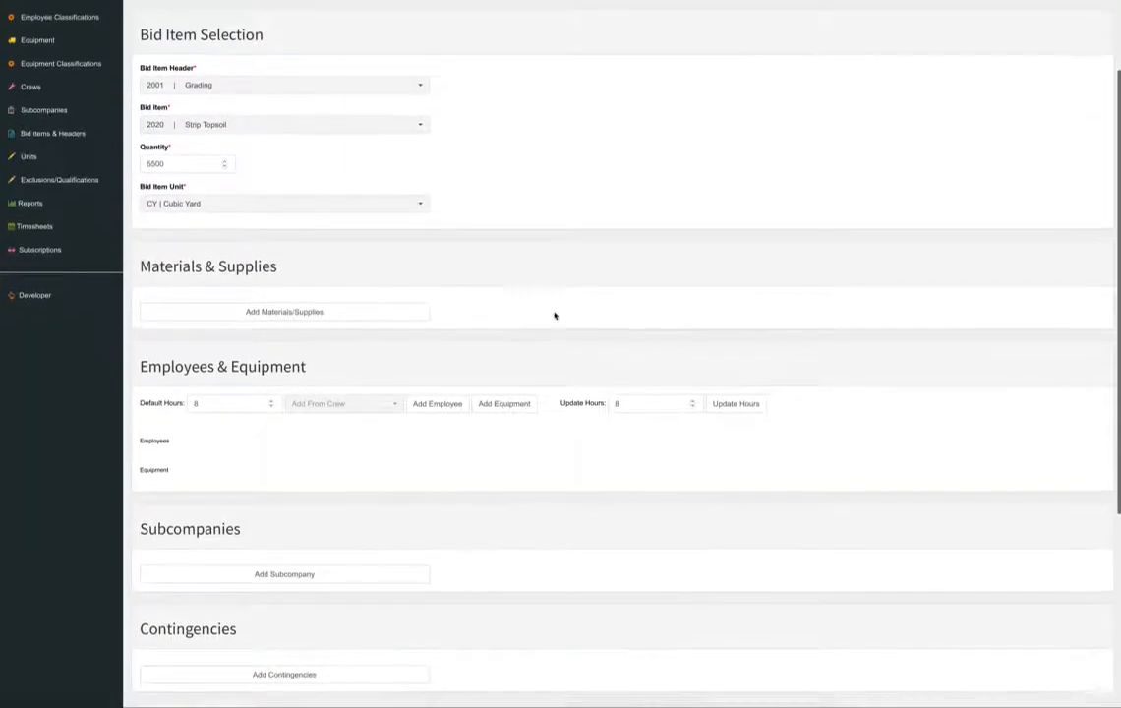
pyautogui.scroll(-1, 555, 315)
pyautogui.click(352, 385)
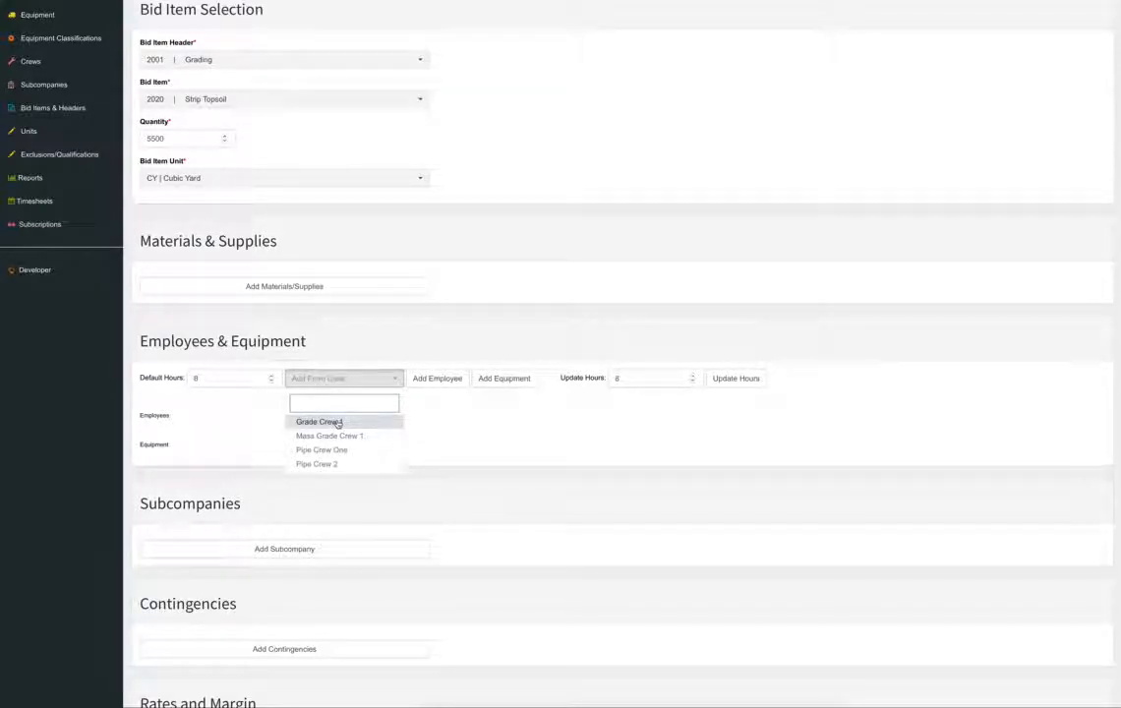
pyautogui.click(337, 424)
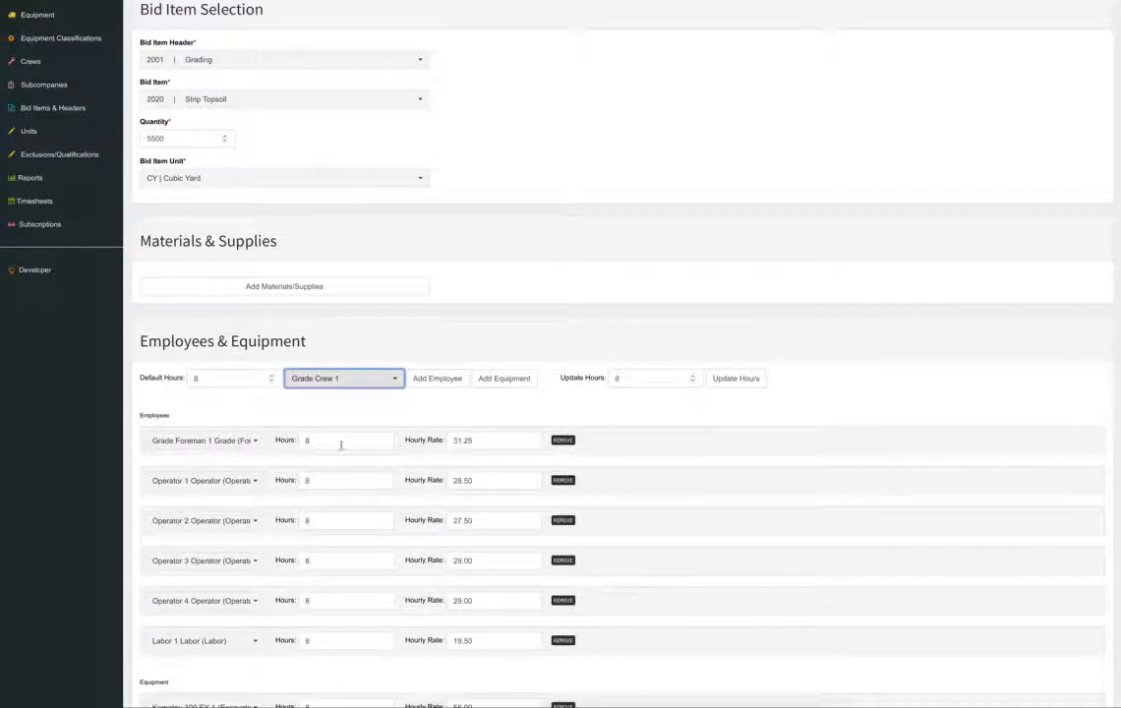
pyautogui.doubleClick(634, 380)
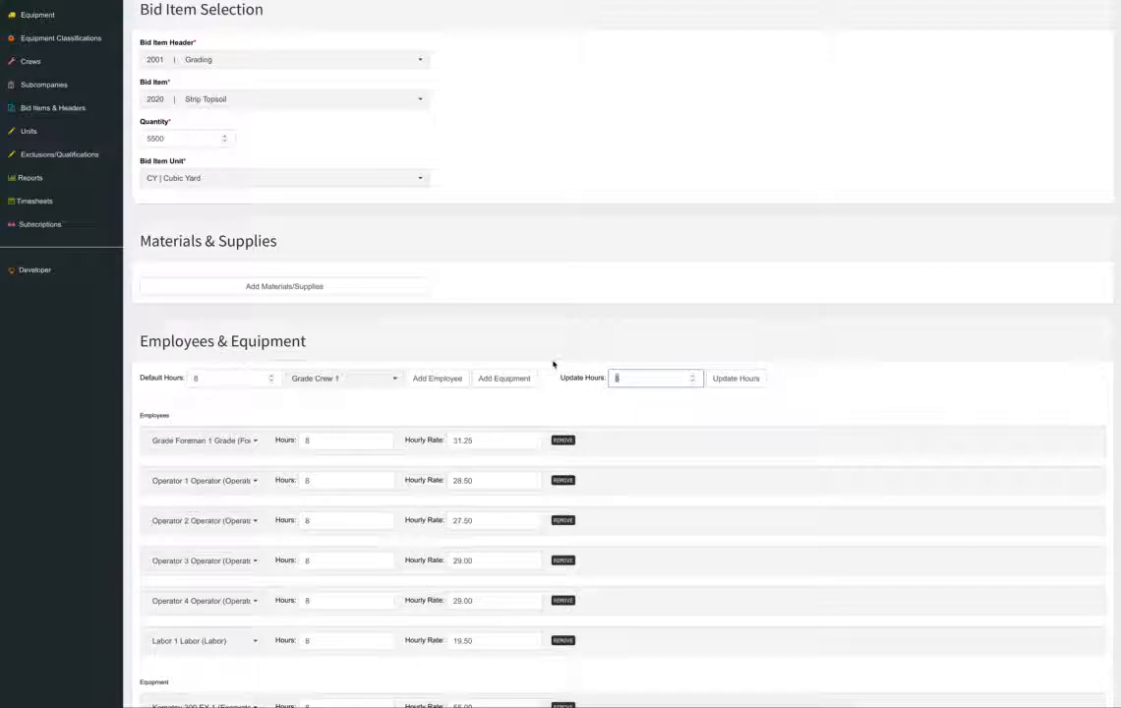
pyautogui.write('65')
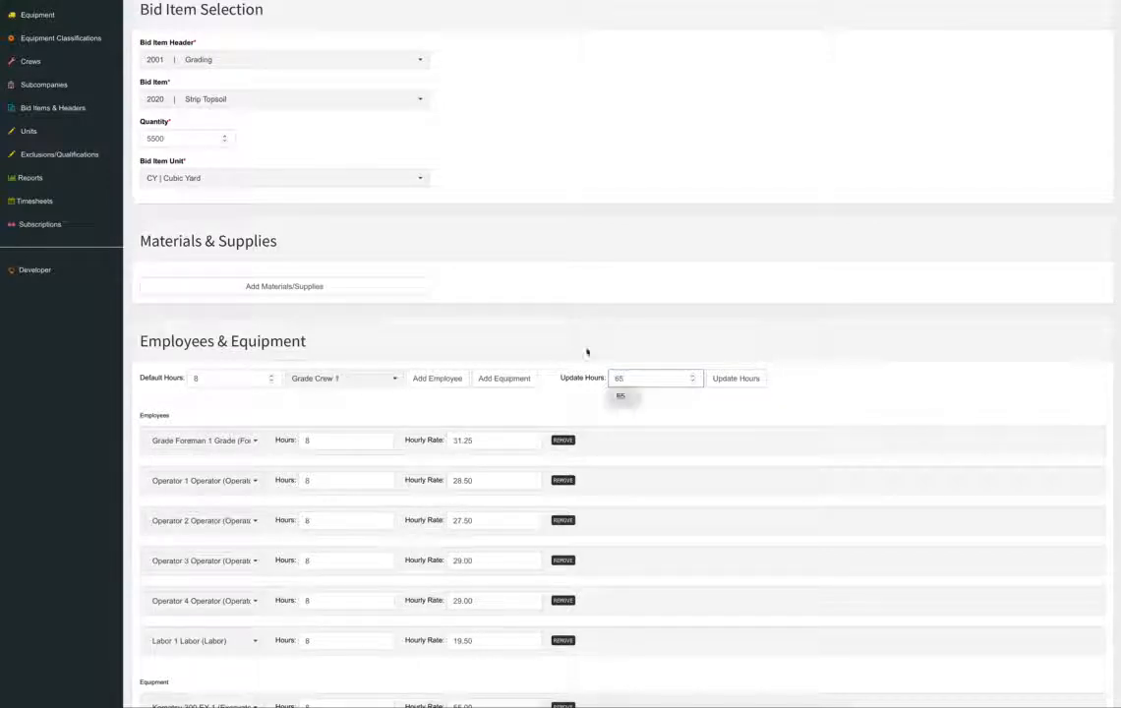
pyautogui.click(730, 390)
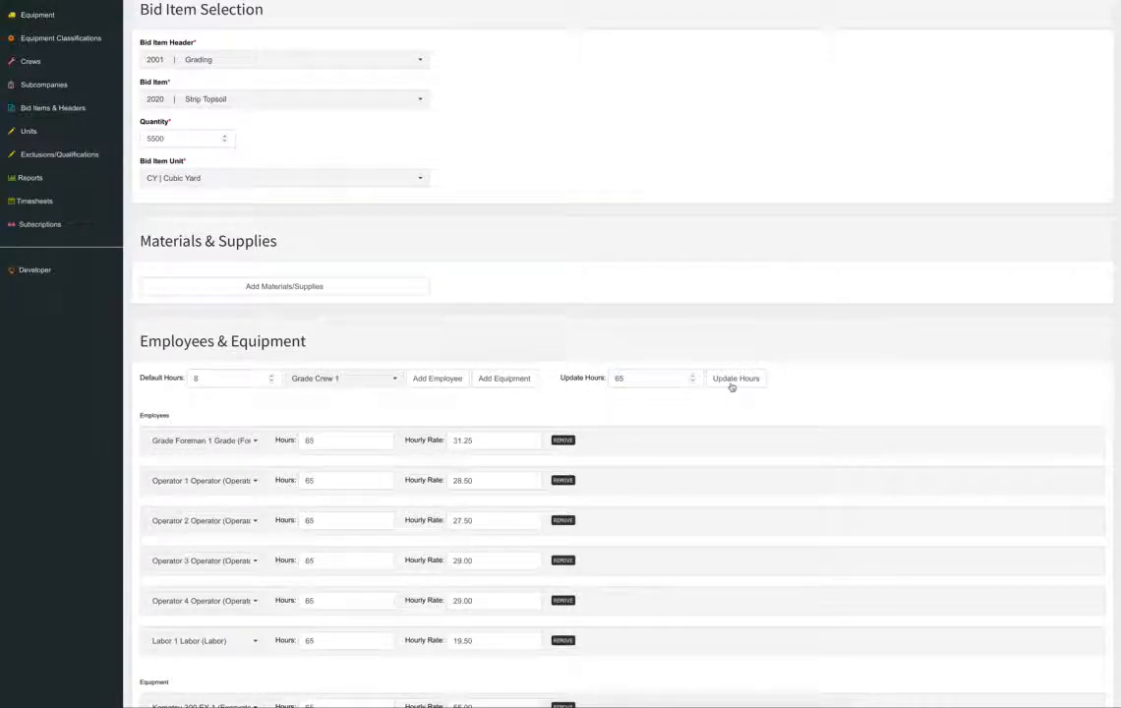
pyautogui.scroll(-3, 805, 441)
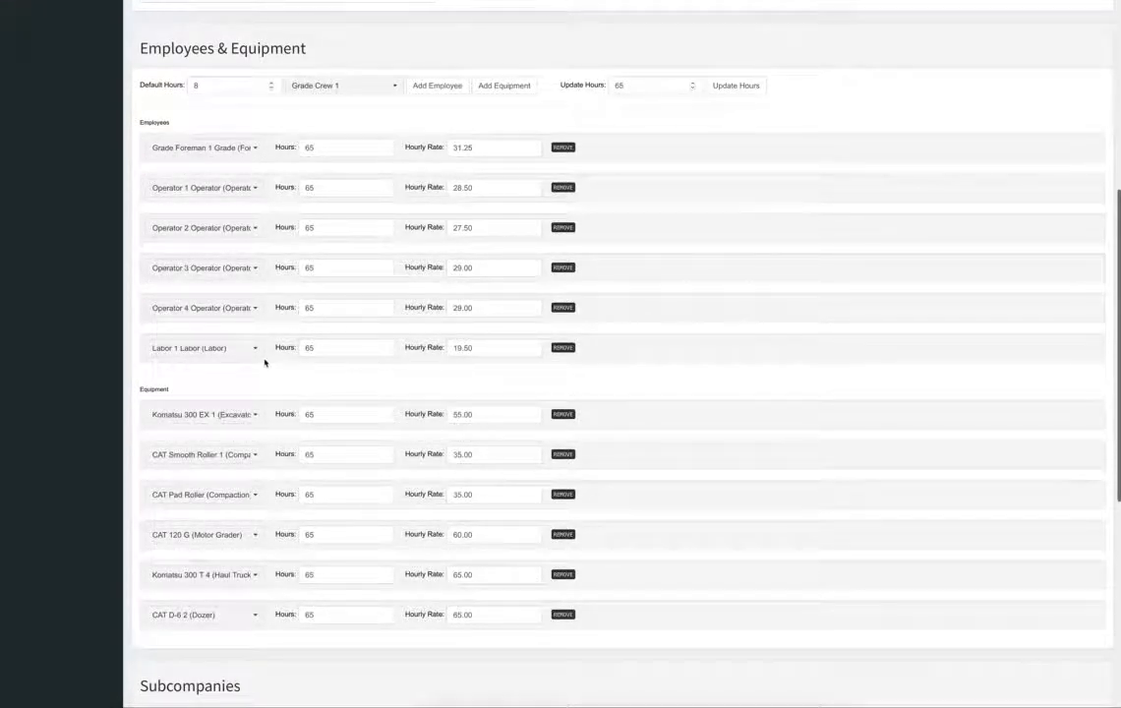
pyautogui.scroll(-5, 328, 335)
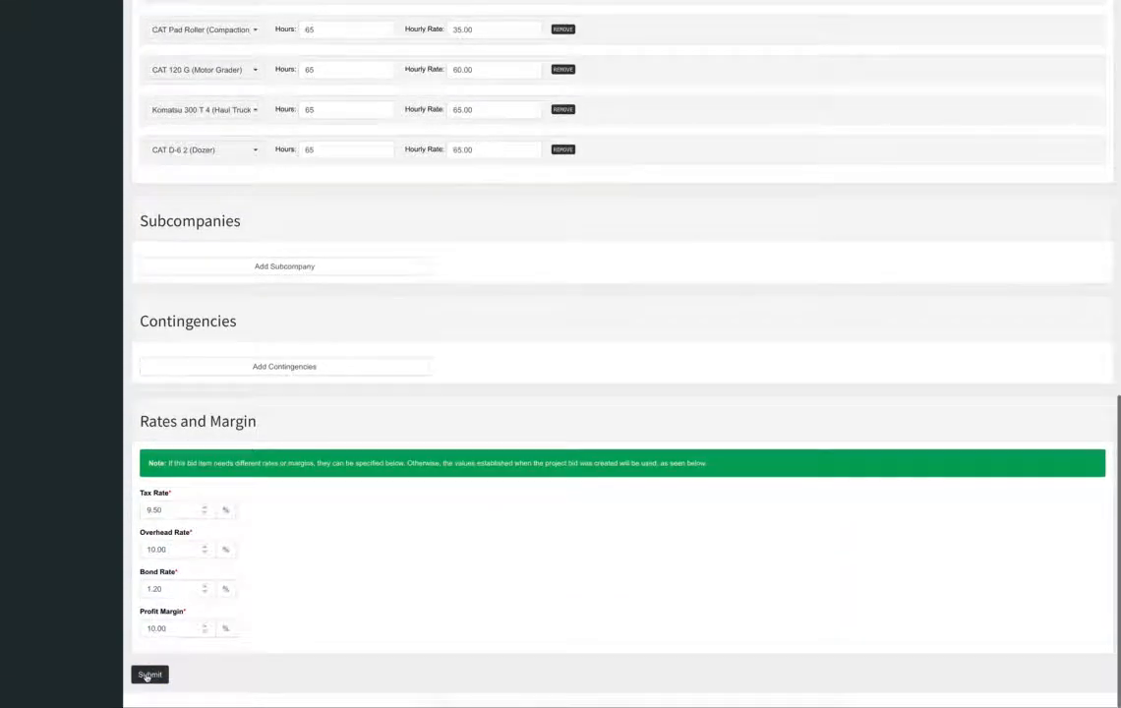
pyautogui.click(148, 677)
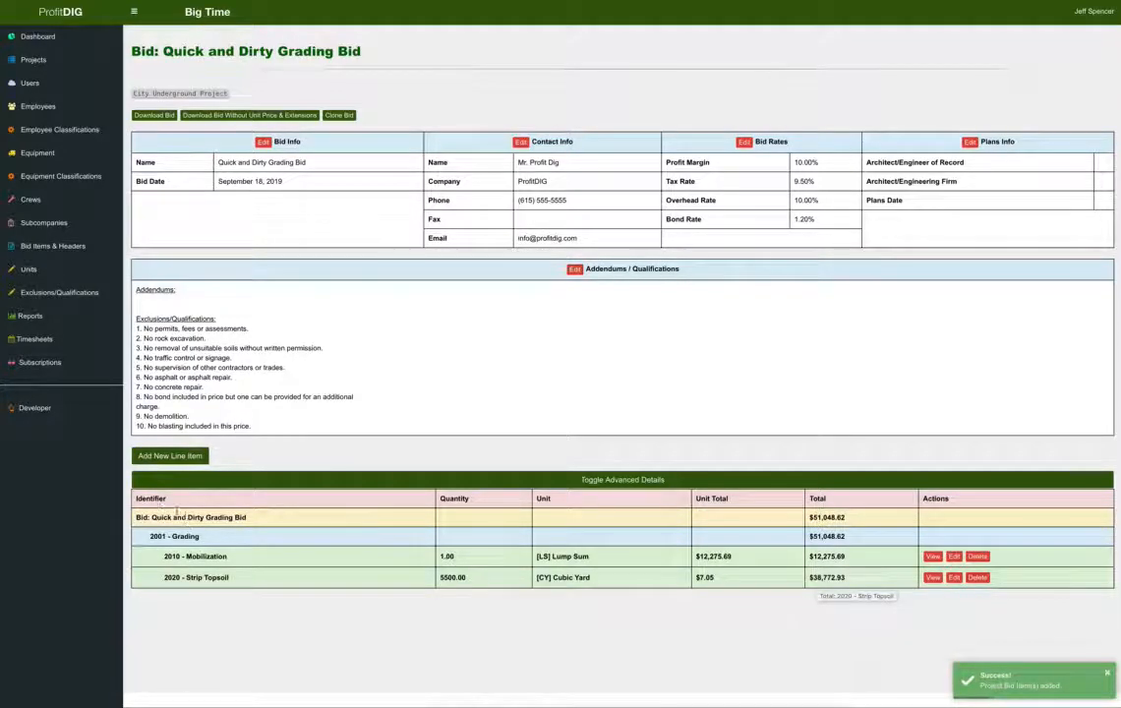
# Start a new line item: 2001 Grading header, 2025 Cut to Shift, 26000 CY | Cubic Yard.
pyautogui.click(165, 458)
pyautogui.click(197, 137)
pyautogui.click(214, 193)
pyautogui.click(215, 177)
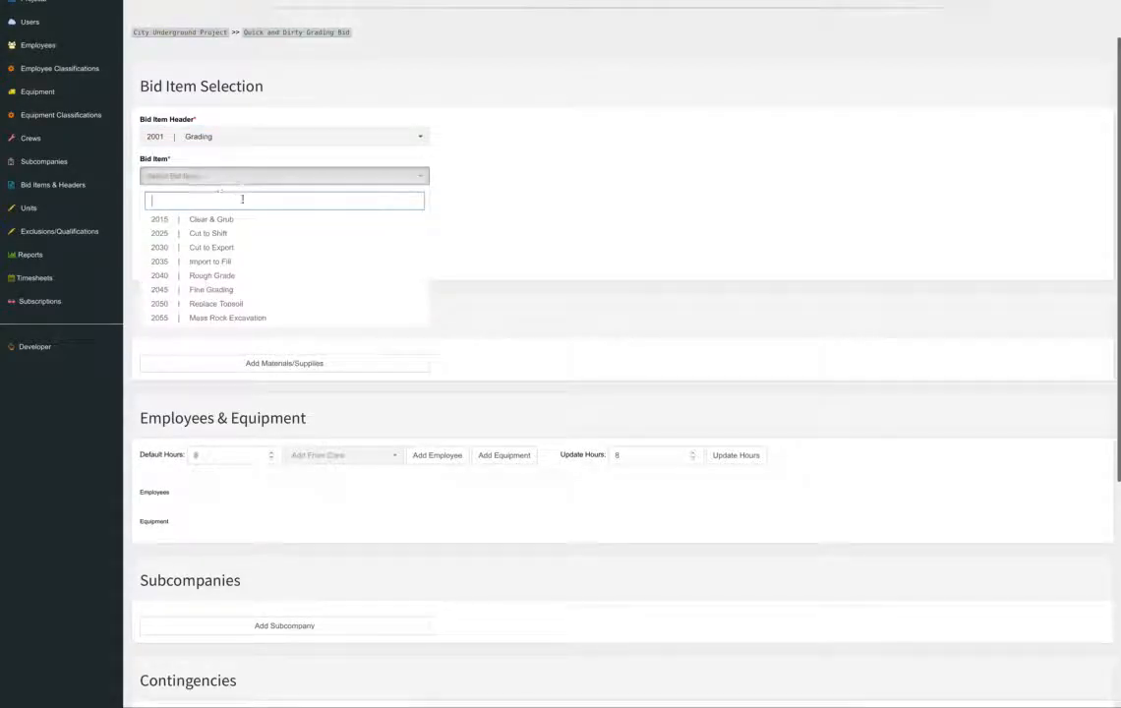
pyautogui.click(227, 235)
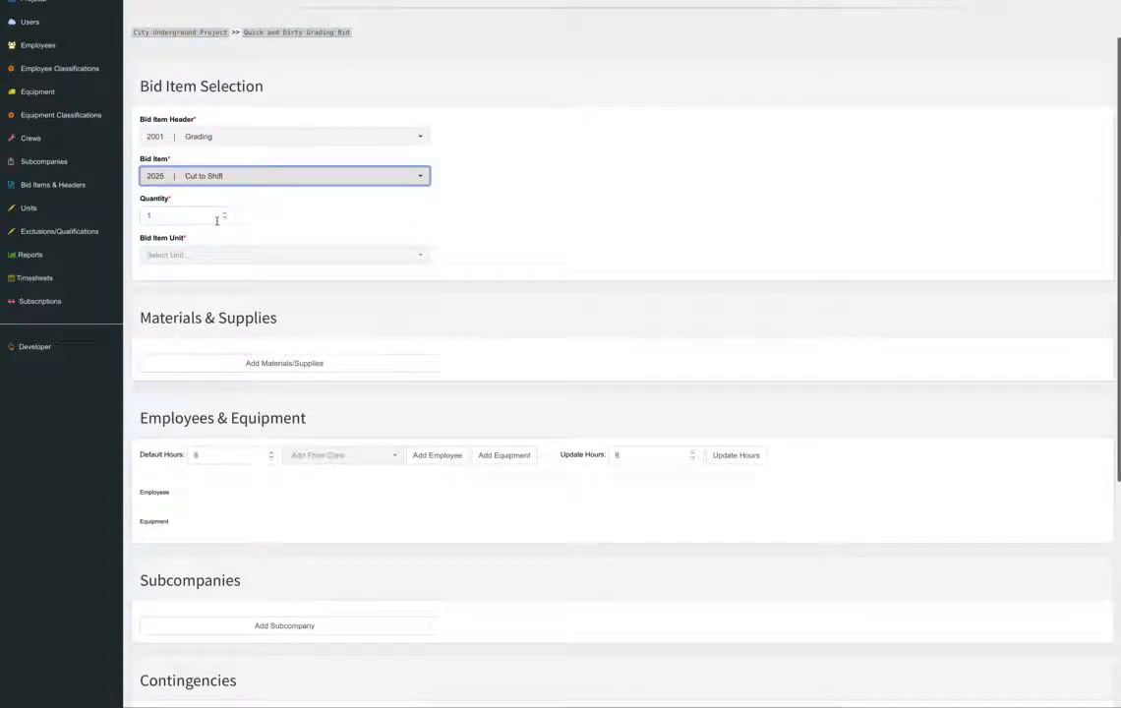
pyautogui.doubleClick(177, 215)
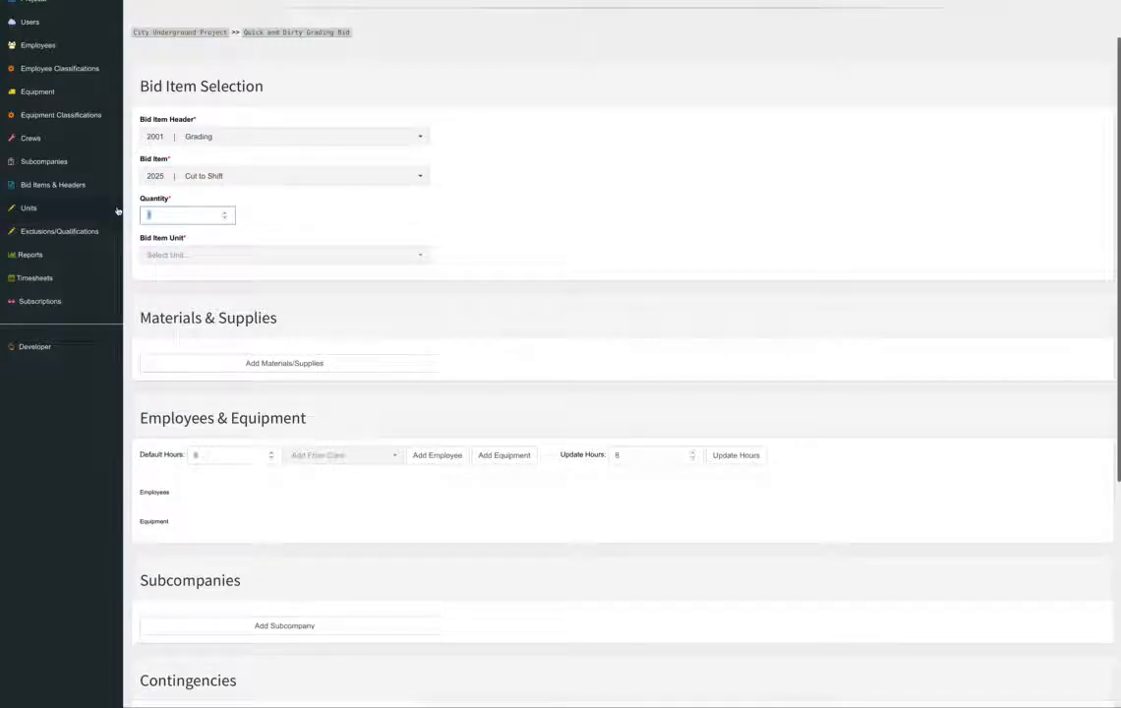
pyautogui.write('26')
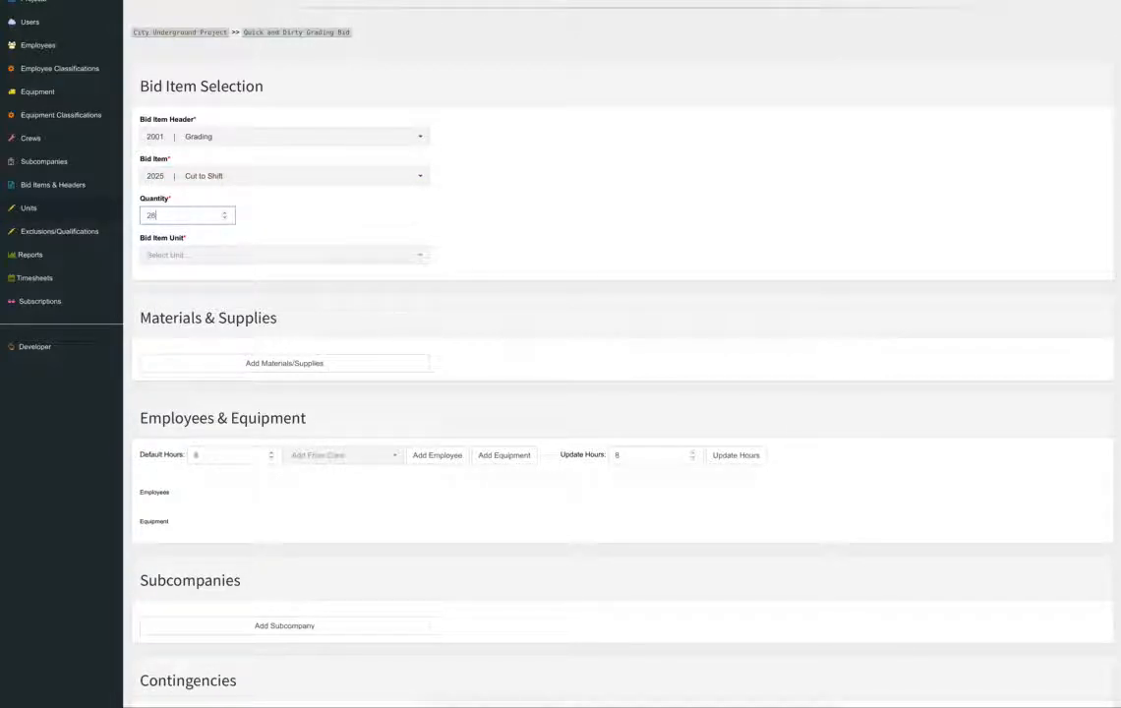
pyautogui.write('000')
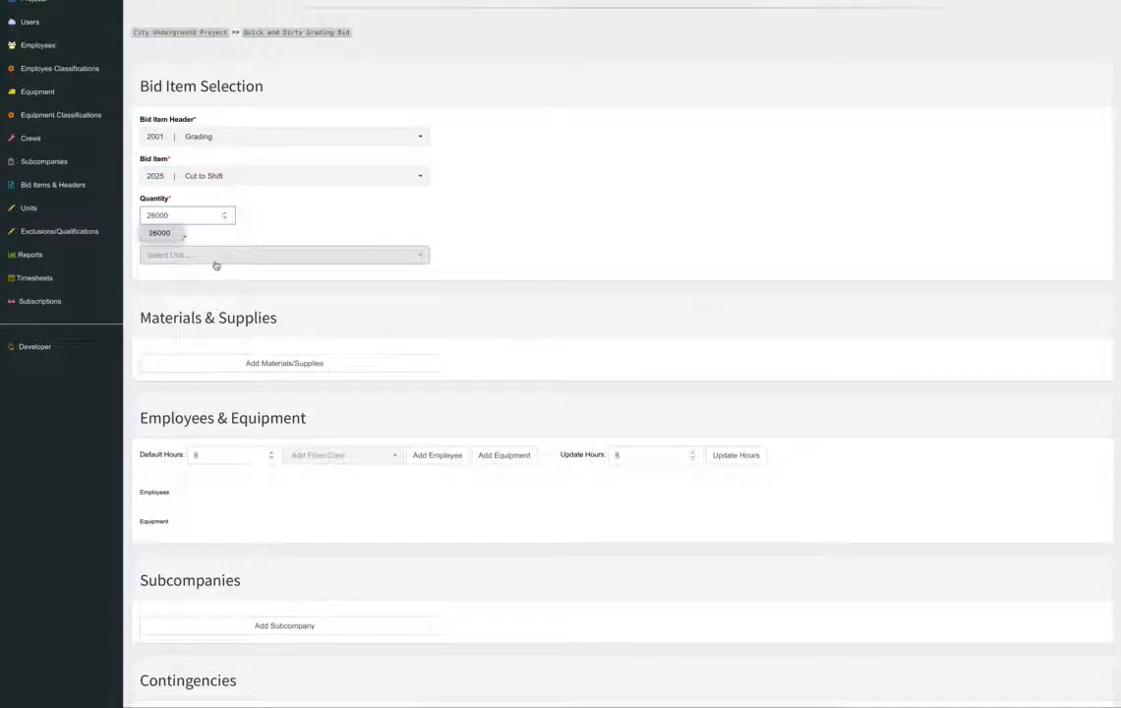
pyautogui.click(218, 262)
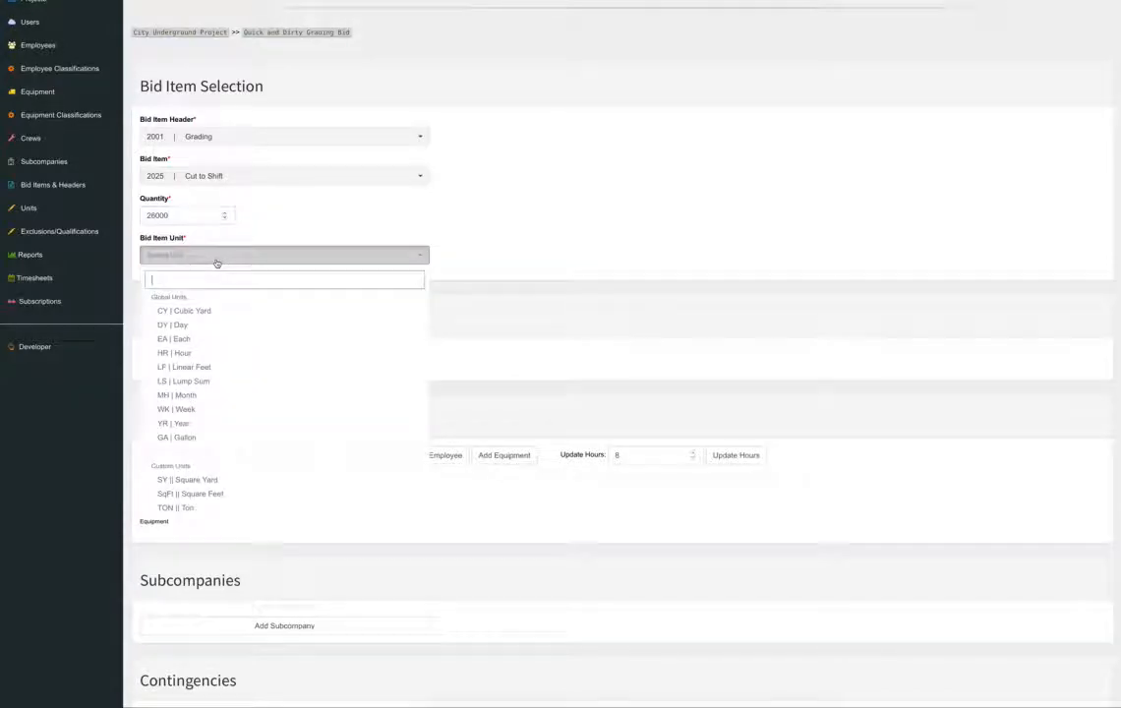
pyautogui.click(217, 312)
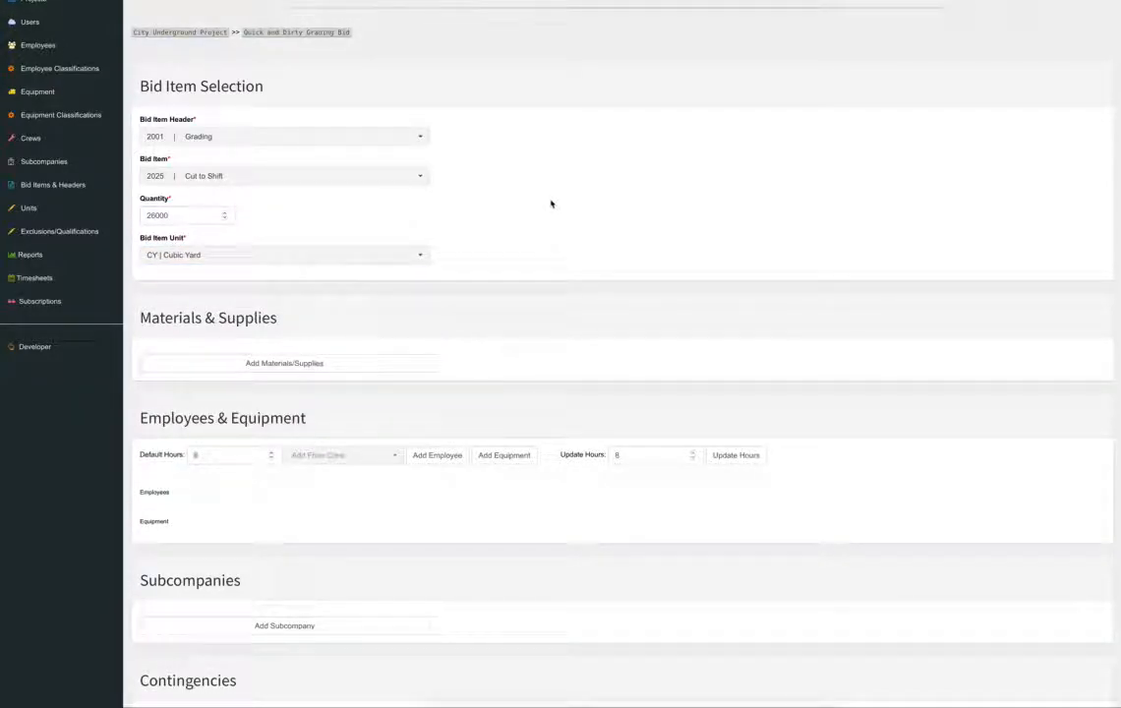
pyautogui.scroll(-3, 550, 203)
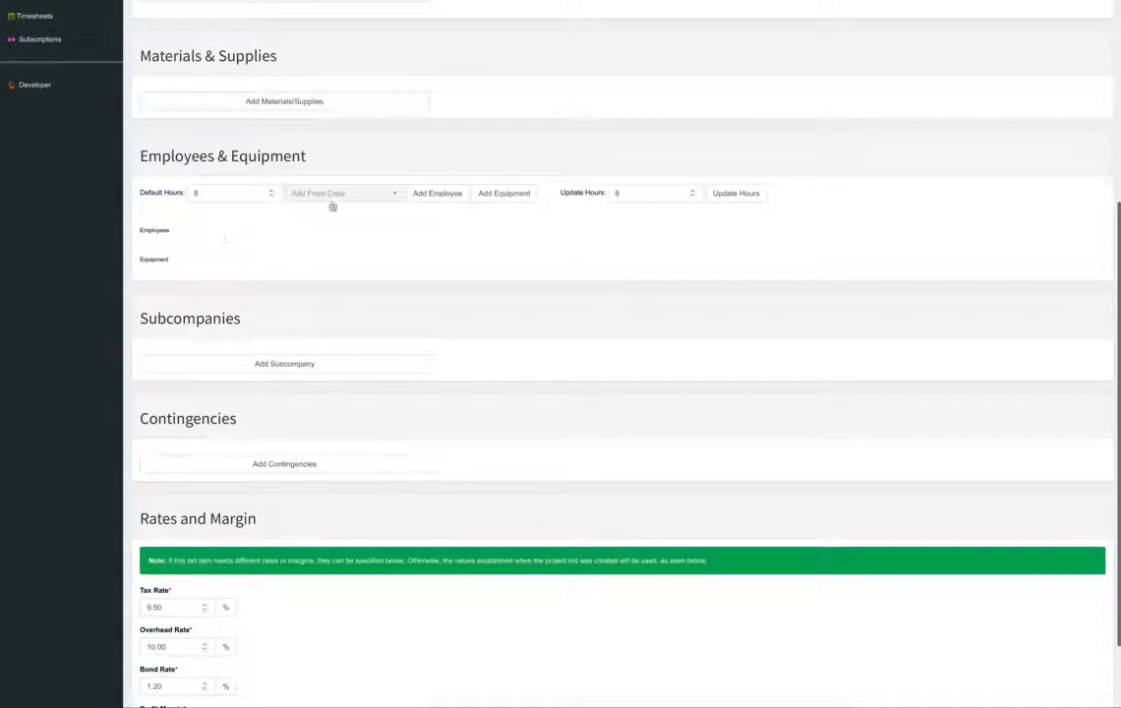
# Add Grade Crew 1's employees and equipment and set every row to 224 hours.
pyautogui.click(338, 201)
pyautogui.click(552, 225)
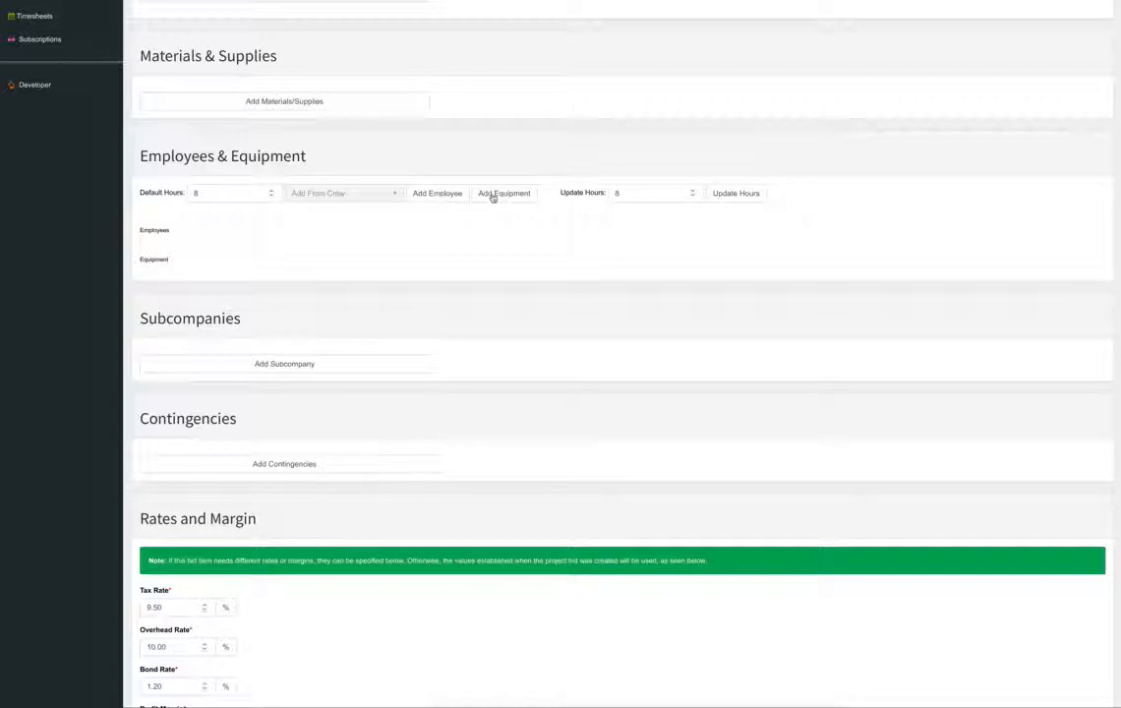
pyautogui.click(358, 195)
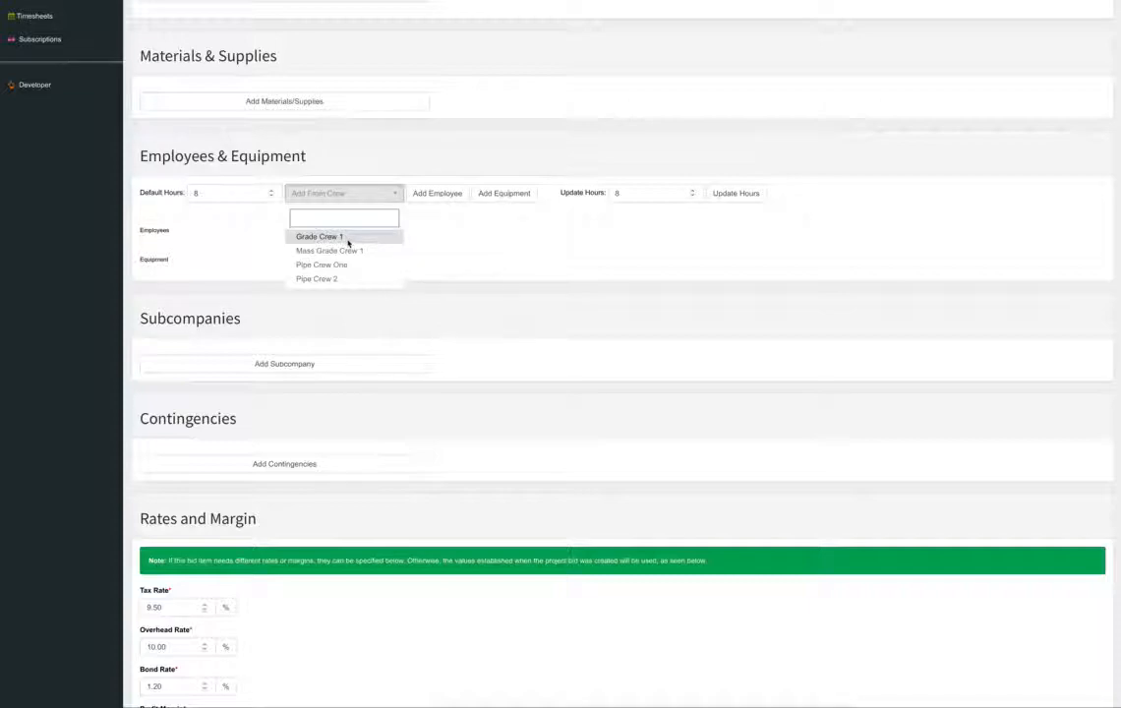
pyautogui.click(347, 238)
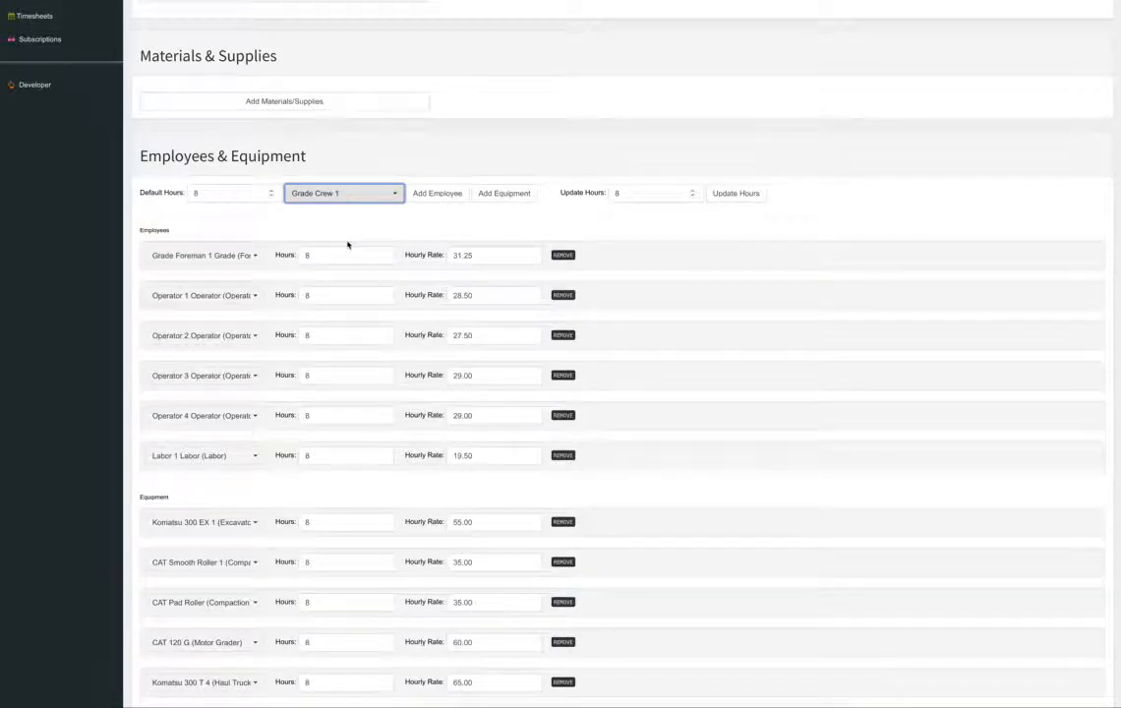
pyautogui.click(571, 189)
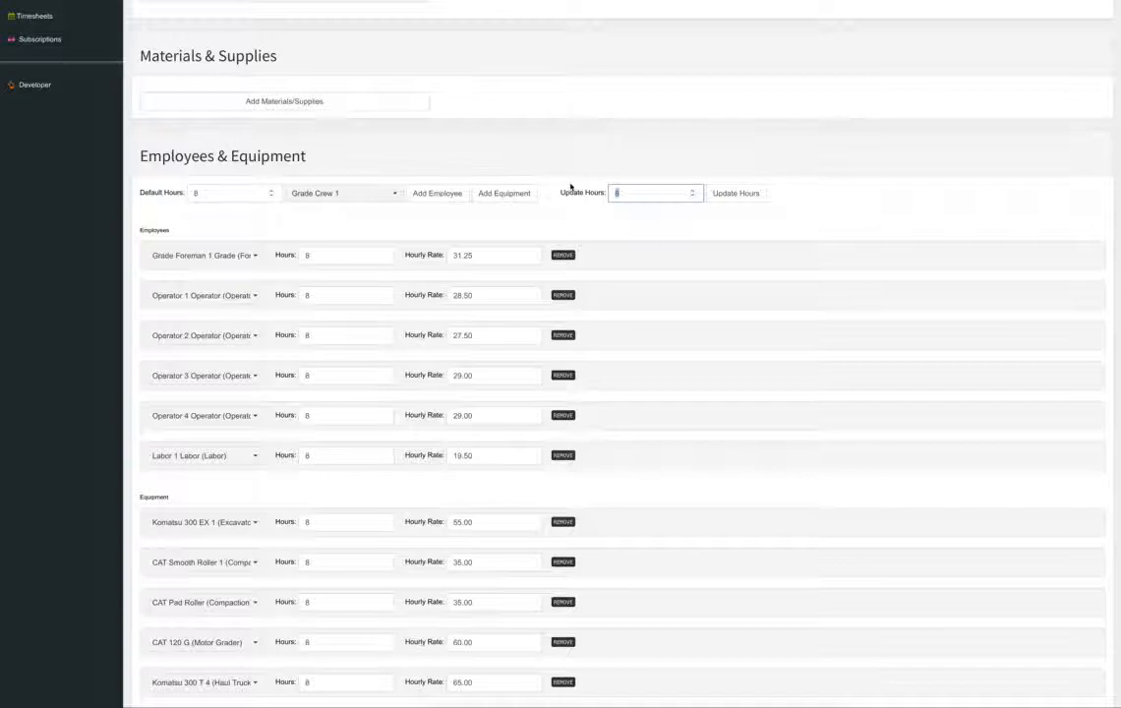
pyautogui.write('2.5')
pyautogui.click(724, 192)
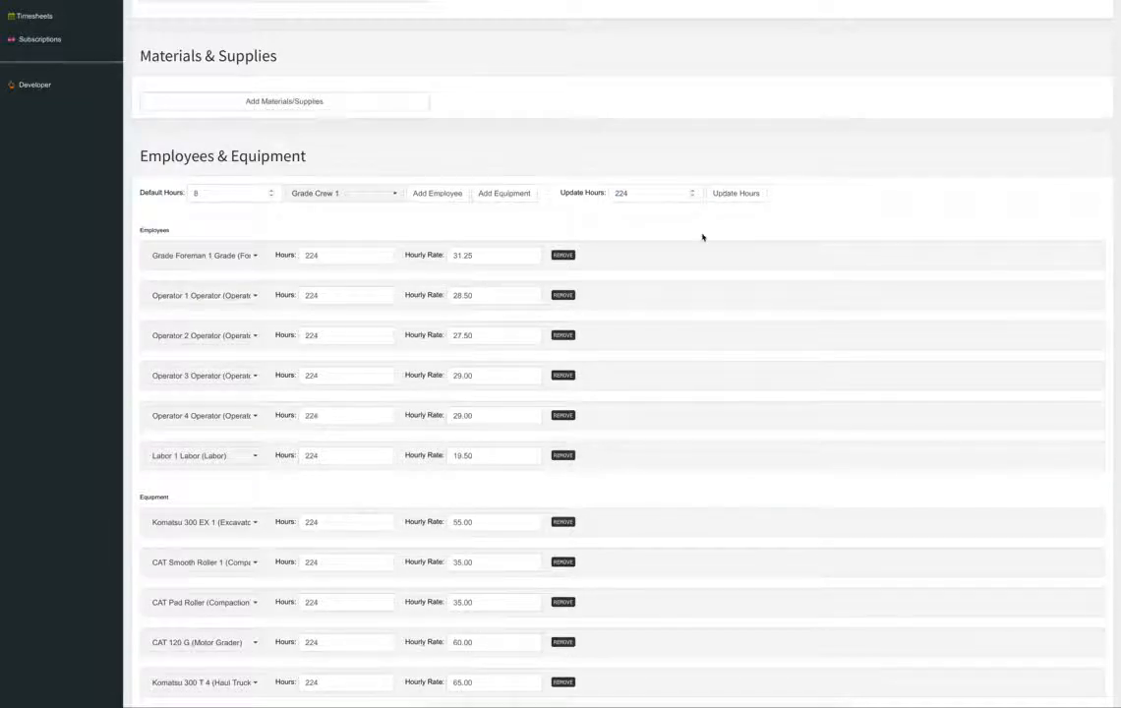
pyautogui.scroll(-4, 709, 239)
pyautogui.scroll(-2, 668, 236)
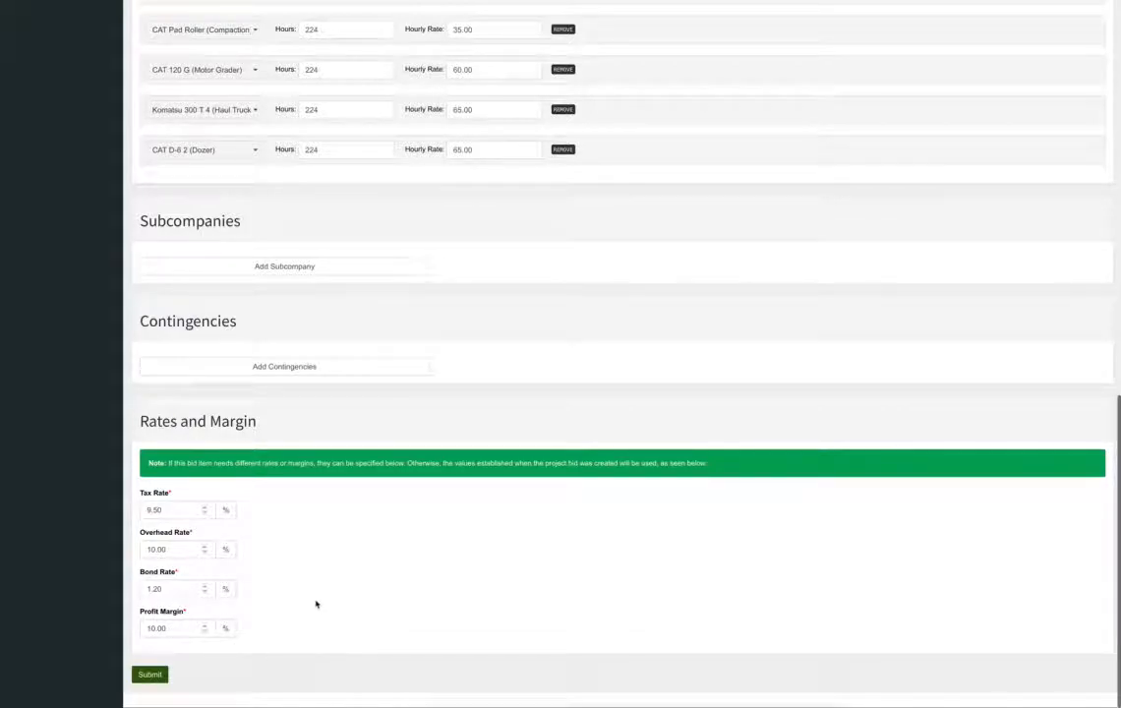
# Submit the Cut to Shift line item and open a blank form for another line item.
pyautogui.click(149, 673)
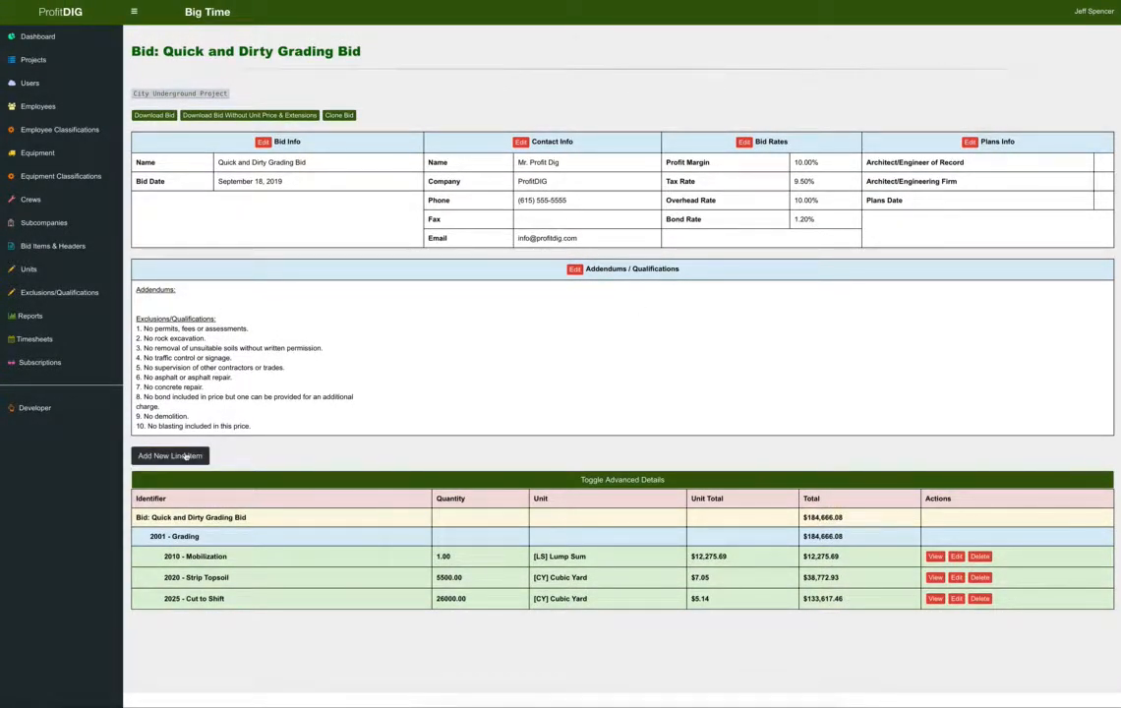
pyautogui.click(184, 456)
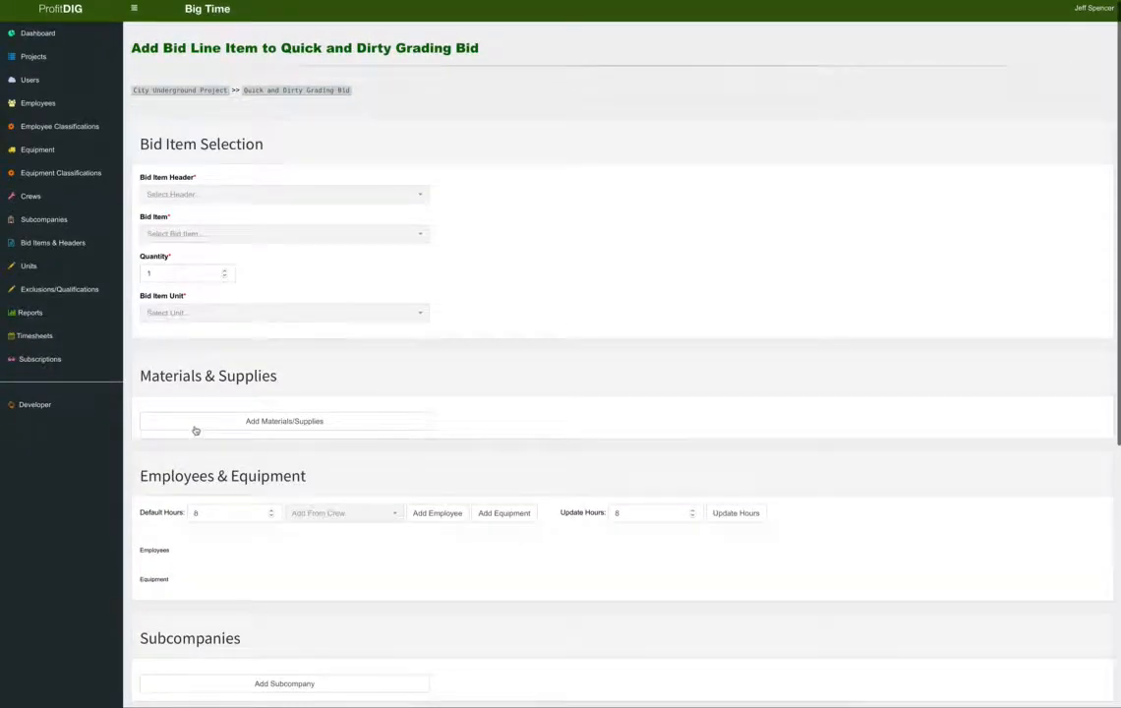
# Set up a 2035 Import to Fill line item under Grading with 3560 cubic yards.
pyautogui.click(194, 195)
pyautogui.click(201, 252)
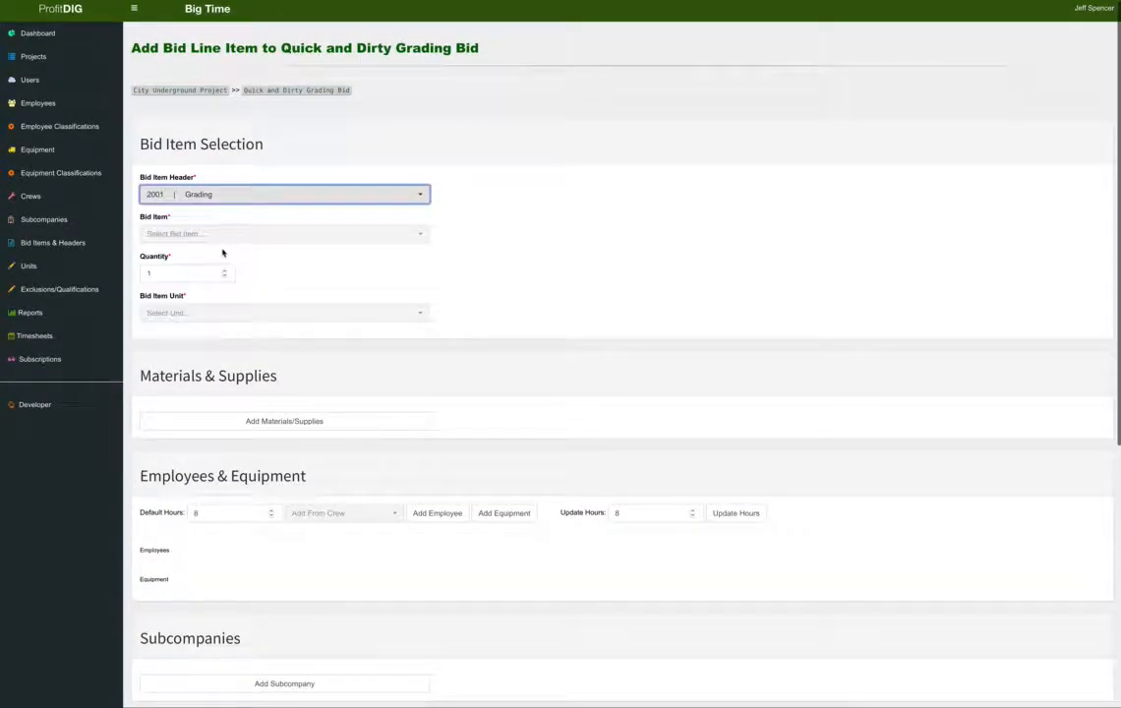
pyautogui.click(222, 234)
pyautogui.click(261, 305)
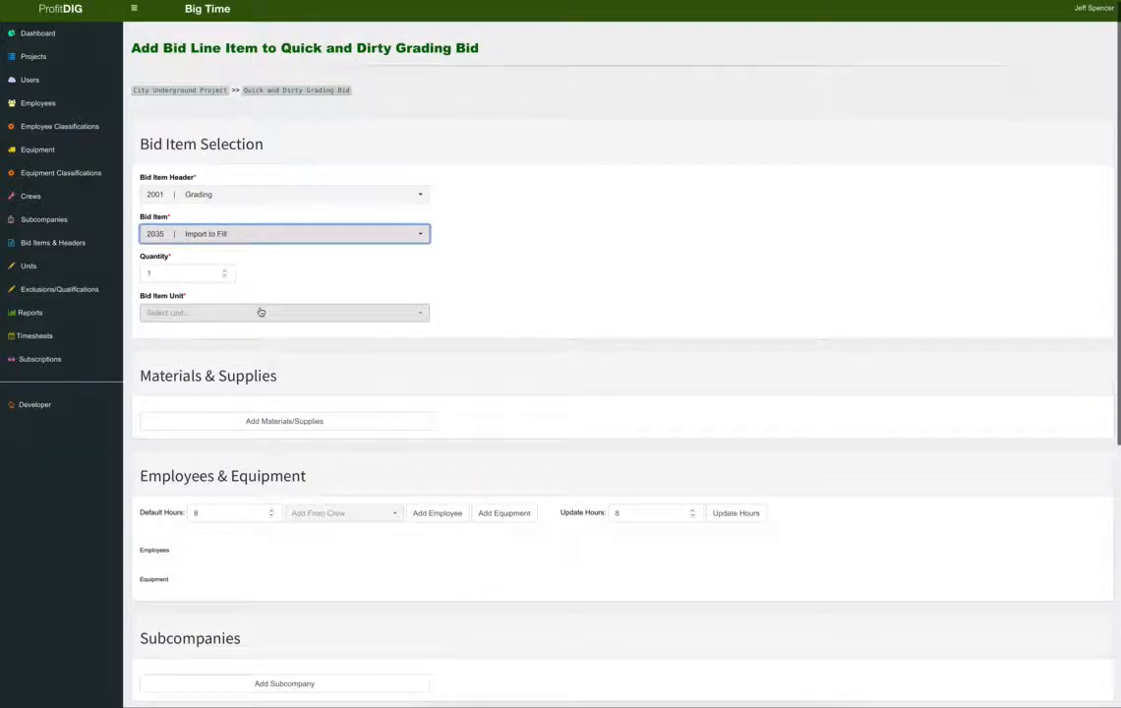
pyautogui.press('Tab')
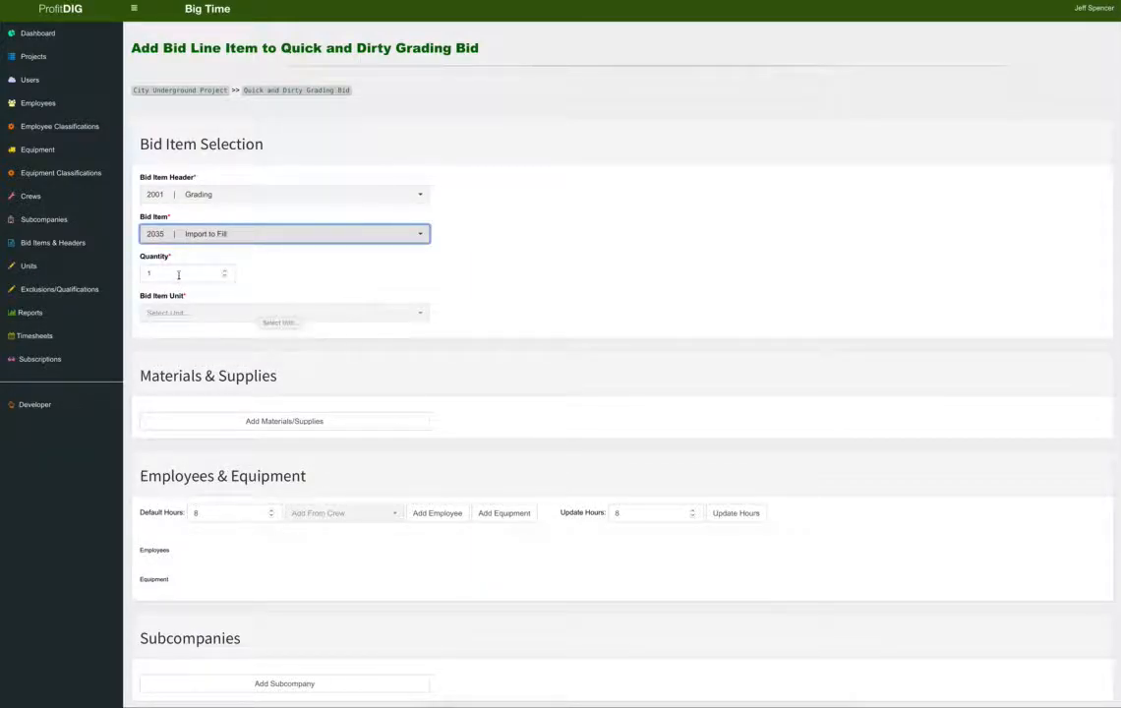
pyautogui.write('35')
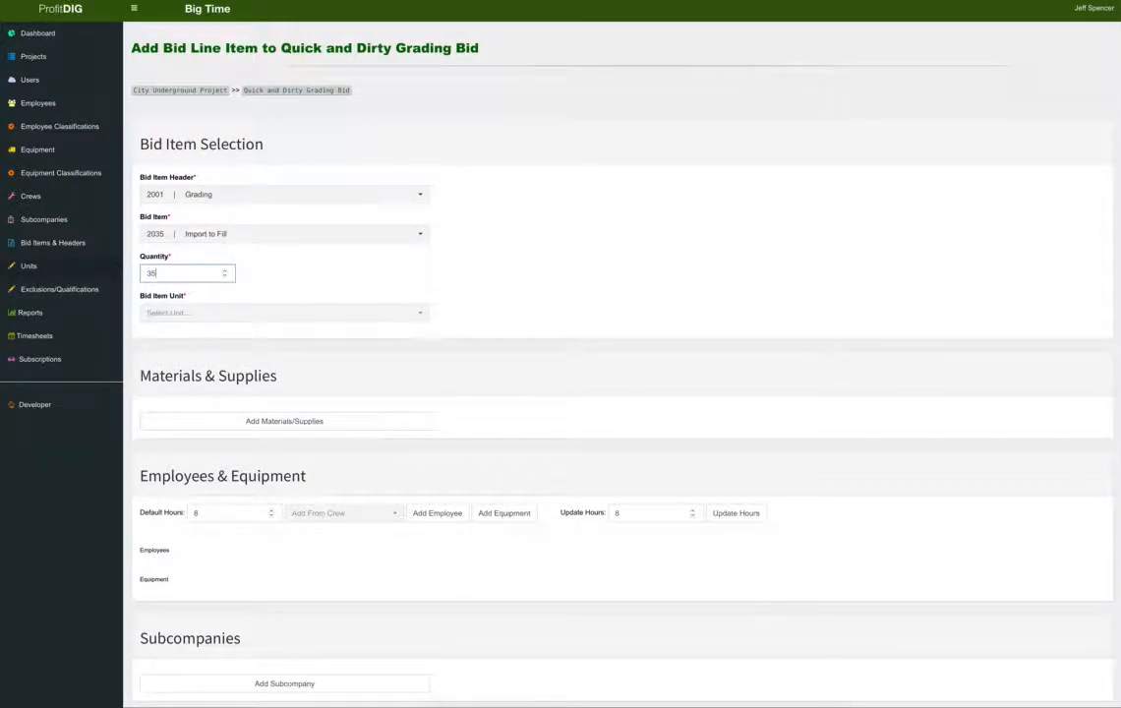
pyautogui.write('60')
pyautogui.click(220, 313)
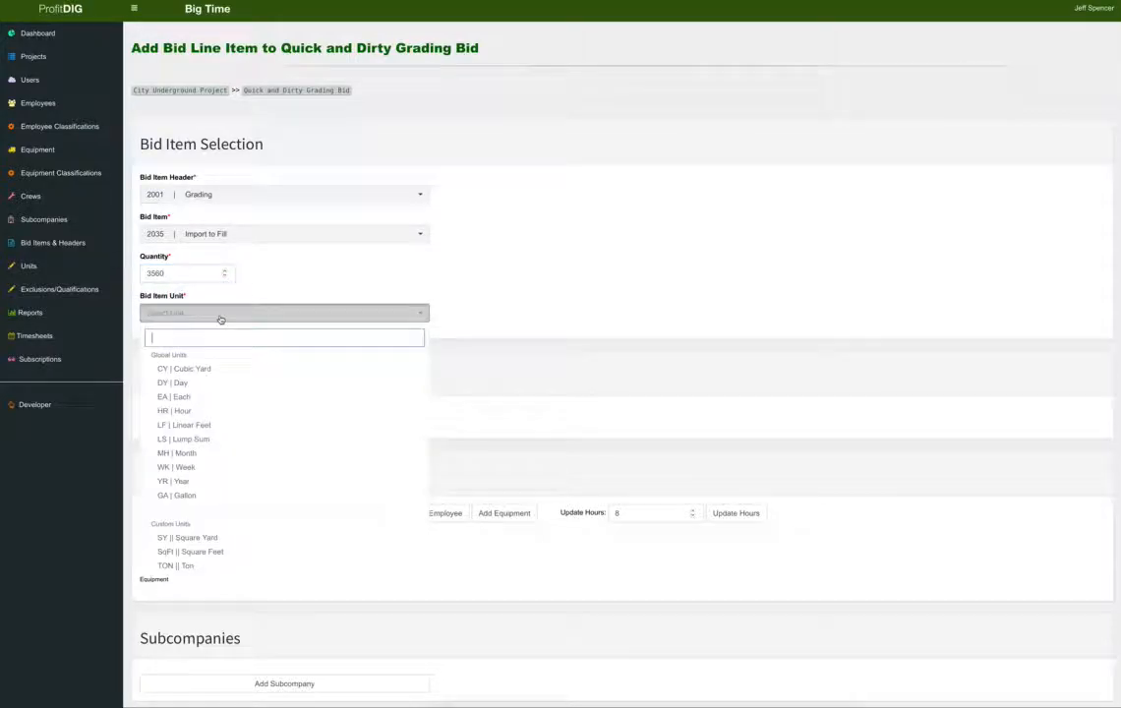
pyautogui.click(218, 367)
pyautogui.click(532, 300)
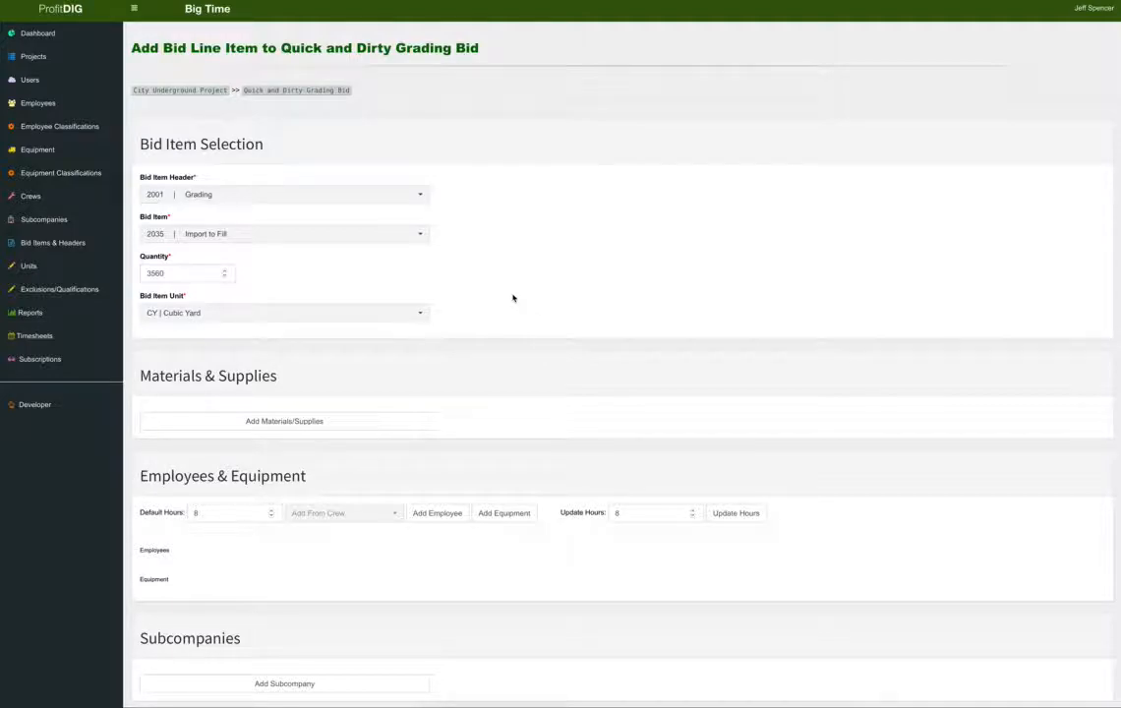
pyautogui.scroll(-1, 512, 297)
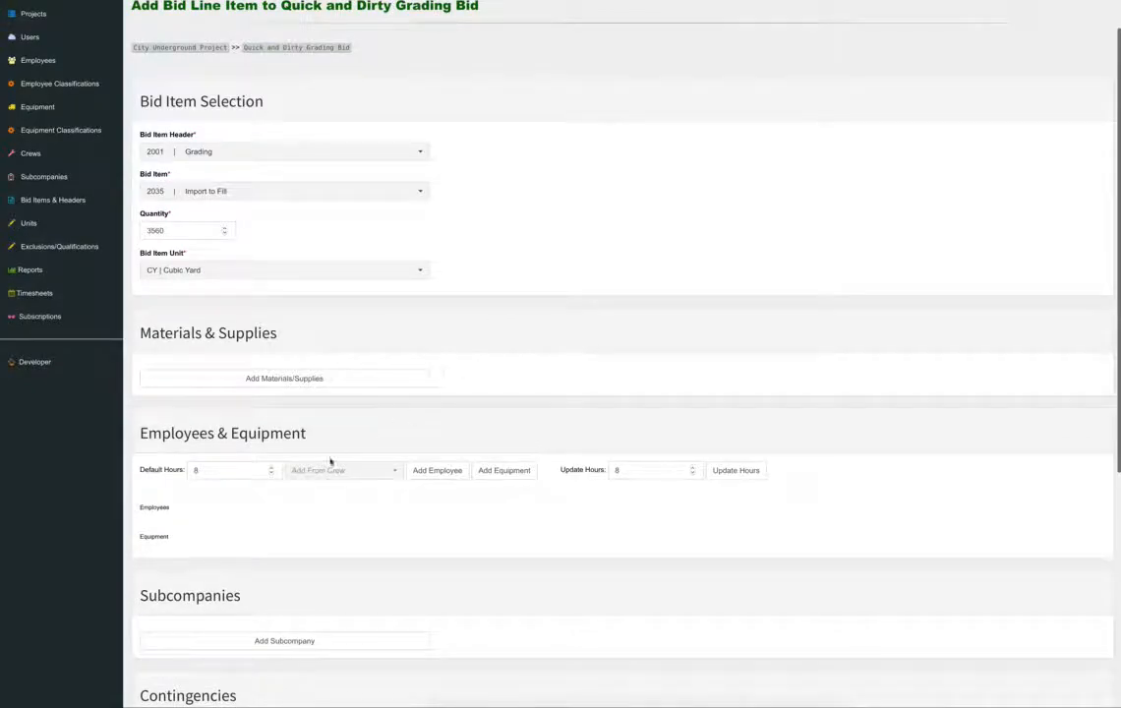
# Add a 'Shot Rock' materials row of 3560 cubic yards at a $27 unit price.
pyautogui.click(318, 380)
pyautogui.click(190, 374)
pyautogui.write('Shot R')
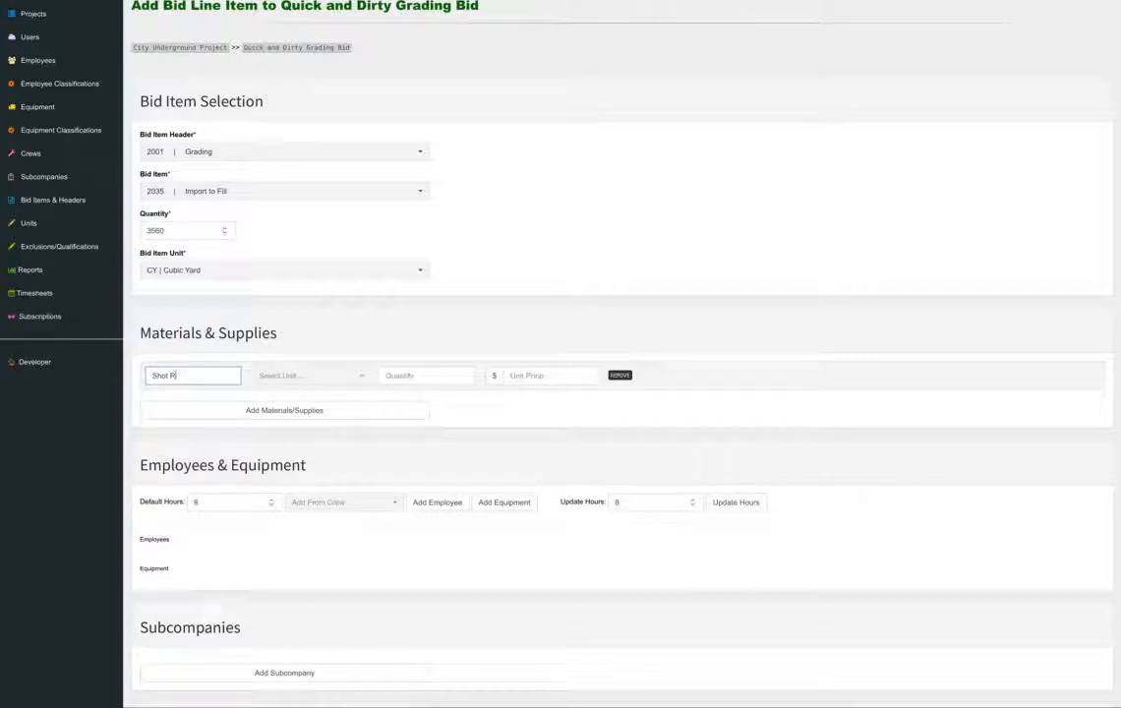
pyautogui.write('ock')
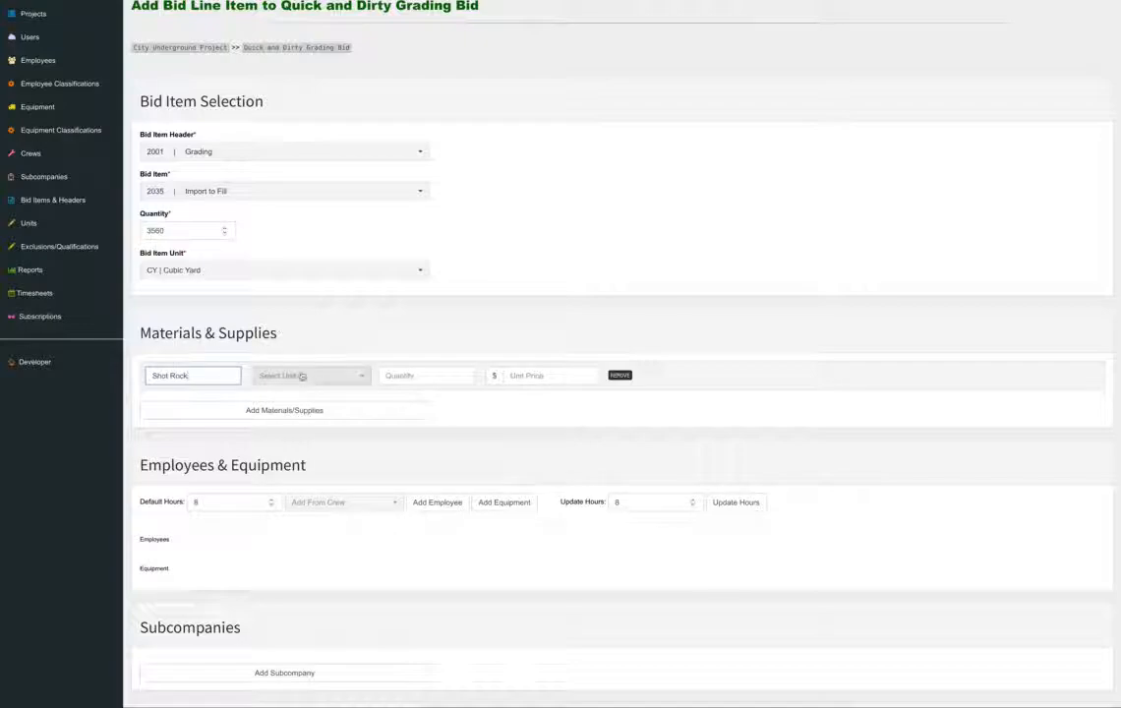
pyautogui.click(305, 376)
pyautogui.click(310, 433)
pyautogui.click(410, 376)
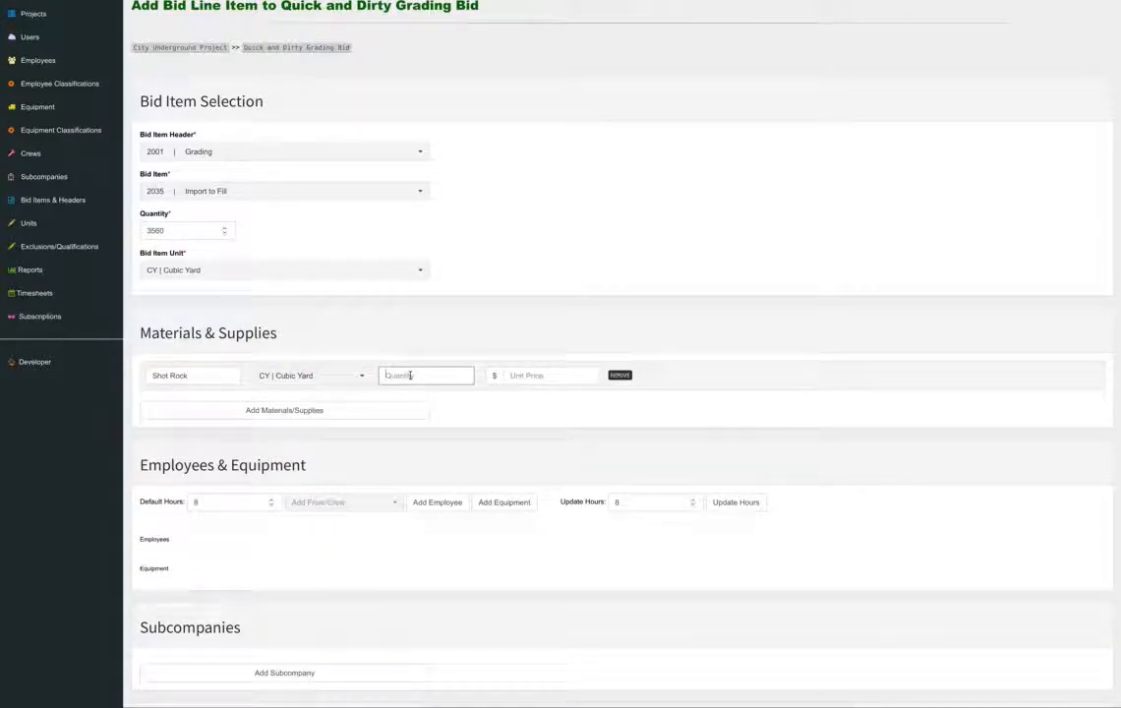
pyautogui.write('3560')
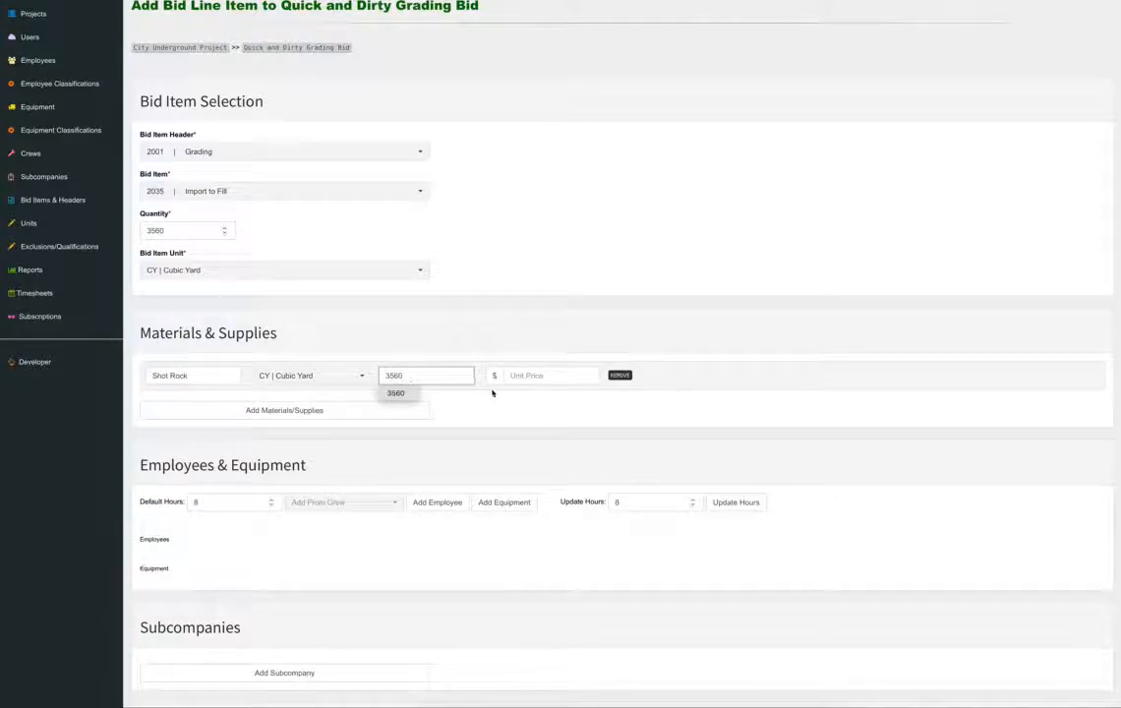
pyautogui.click(524, 376)
pyautogui.write('27')
pyautogui.click(744, 363)
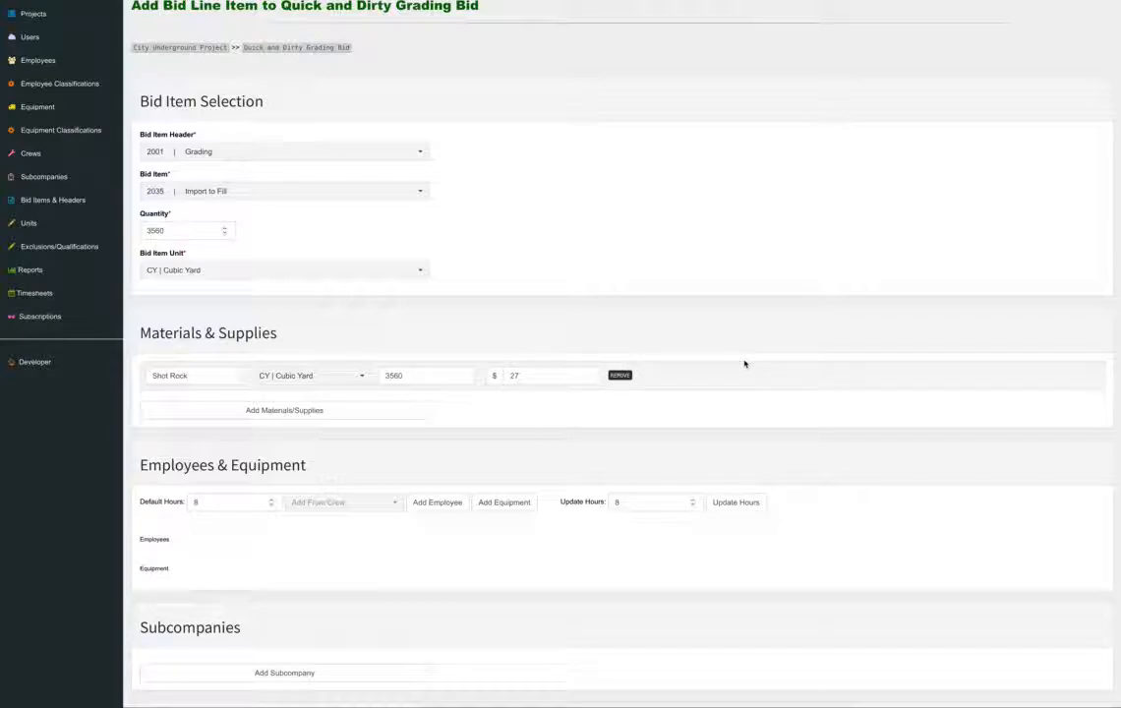
pyautogui.scroll(-3, 744, 364)
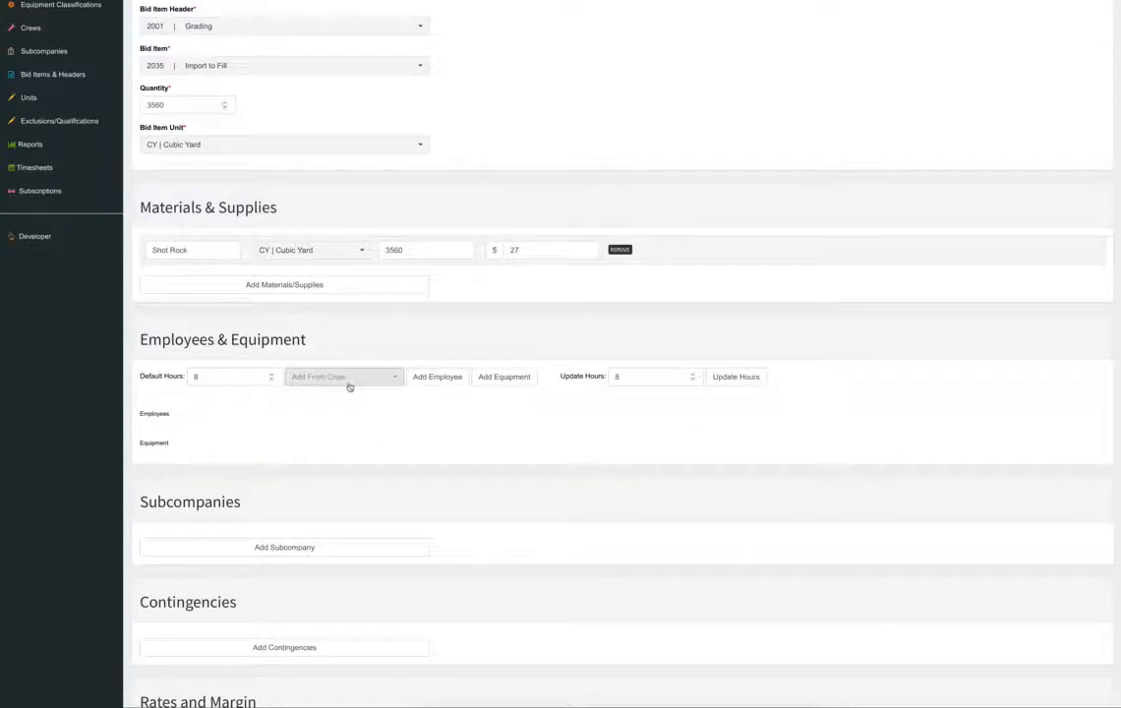
# Add Labor 1 as an employee on the line item for 72 hours.
pyautogui.click(447, 378)
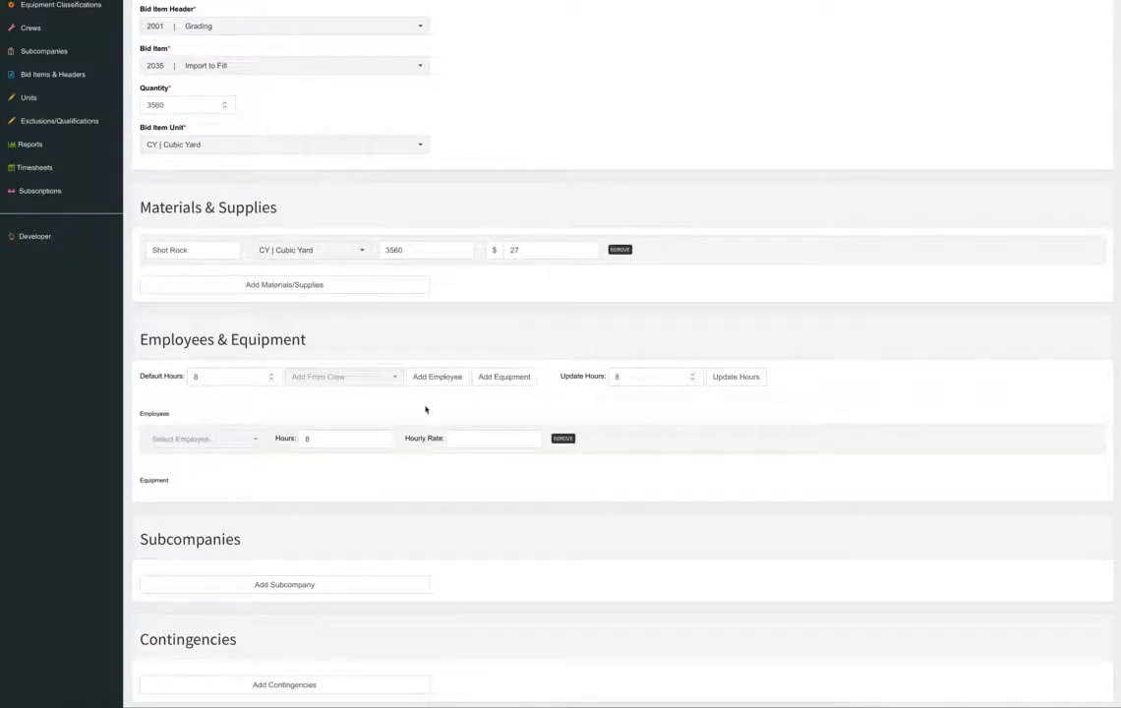
pyautogui.click(238, 440)
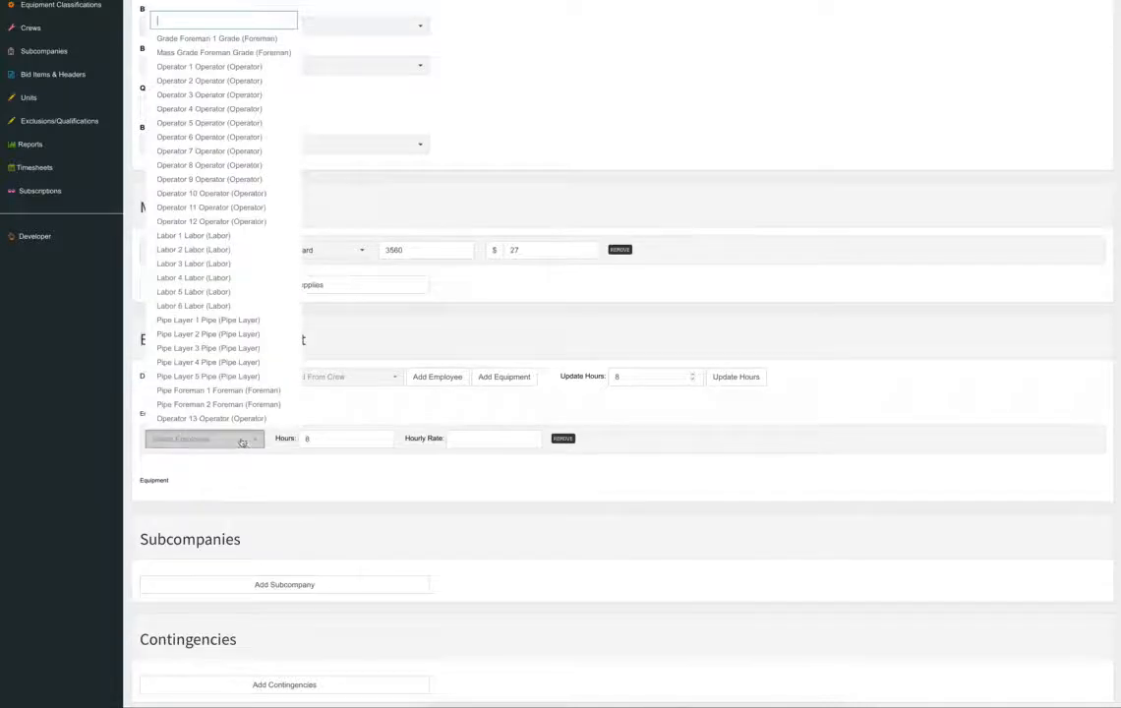
pyautogui.click(194, 236)
pyautogui.moveTo(333, 440); pyautogui.dragTo(278, 438)
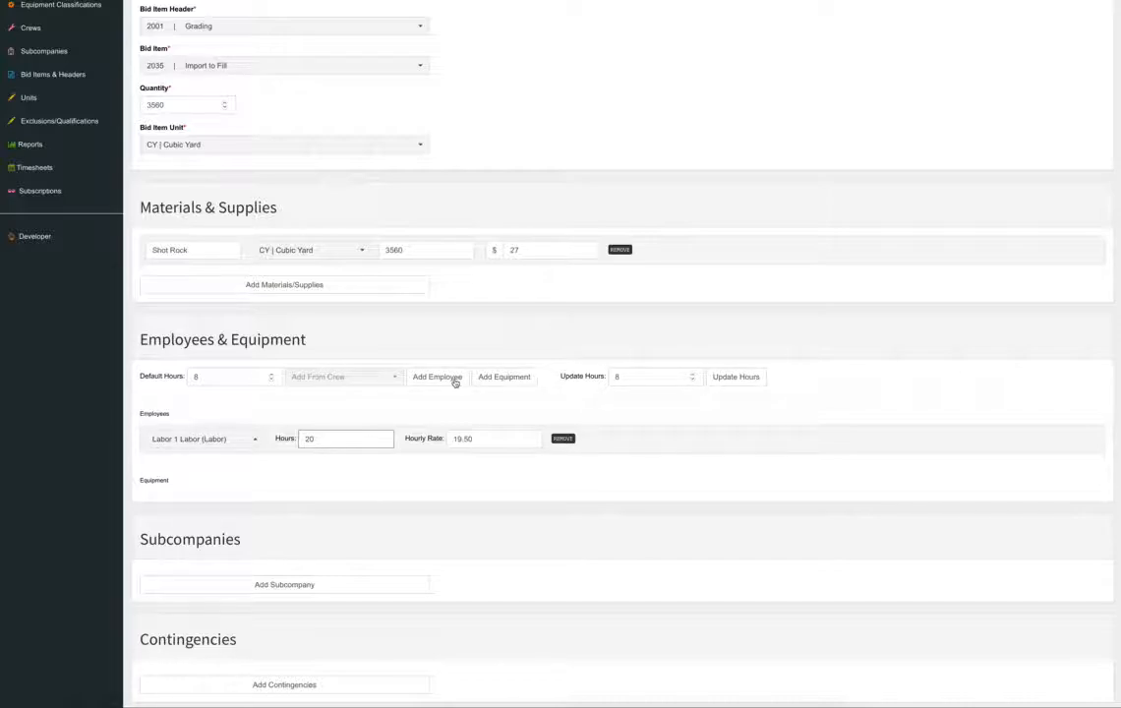
pyautogui.moveTo(327, 437); pyautogui.dragTo(301, 438)
pyautogui.write('72')
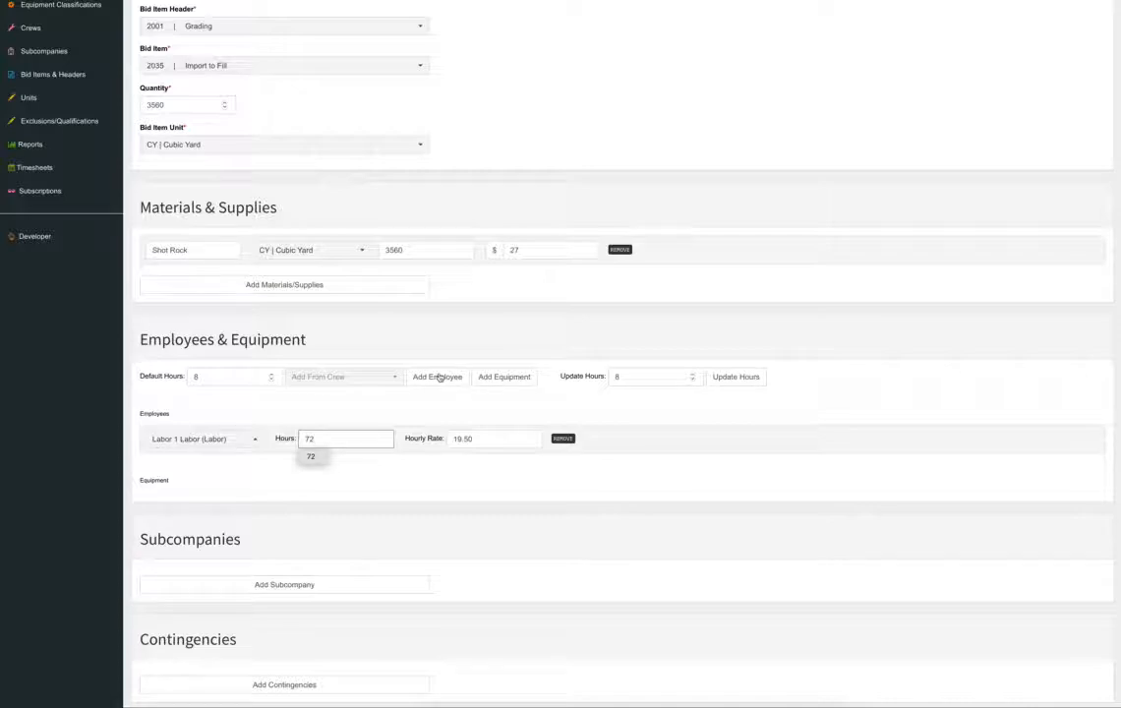
# Add the CAT D-6 1 dozer, found by searching d-6, for 72 hours.
pyautogui.click(498, 378)
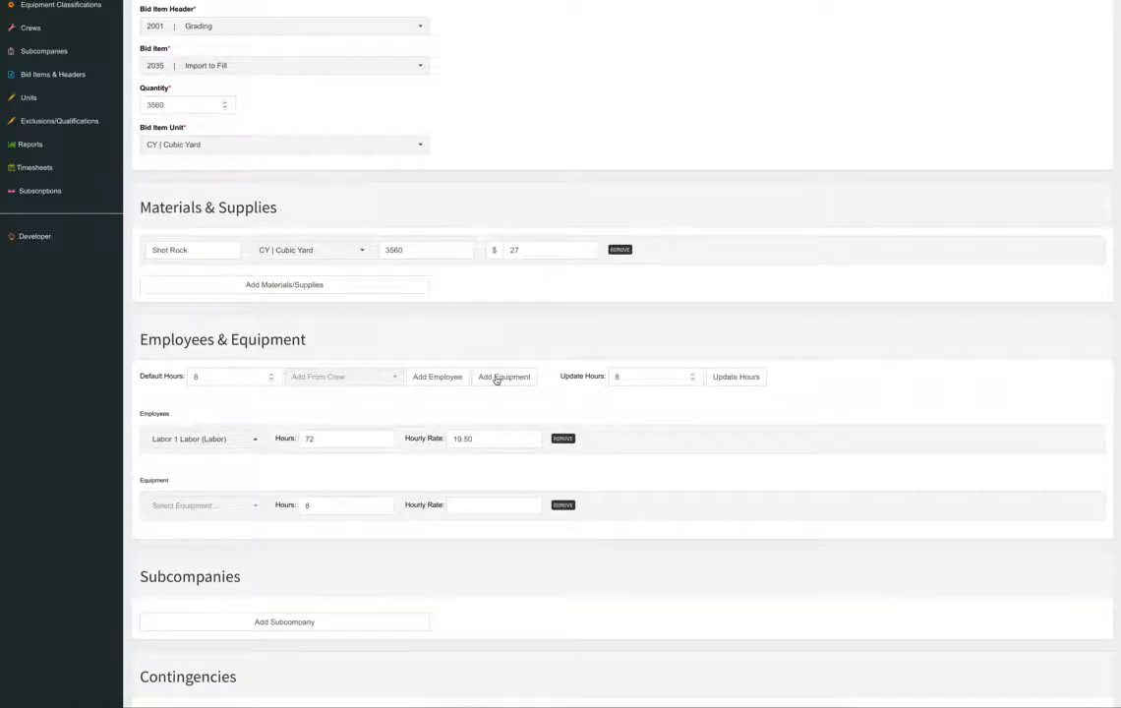
pyautogui.click(232, 513)
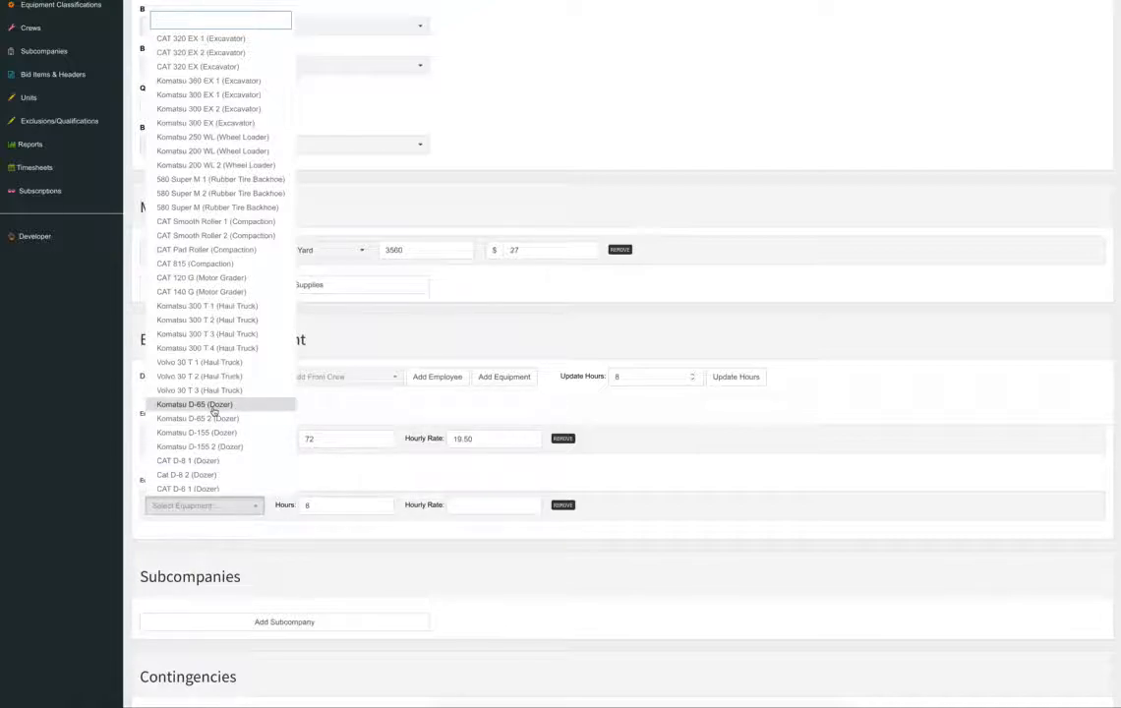
pyautogui.write('d-')
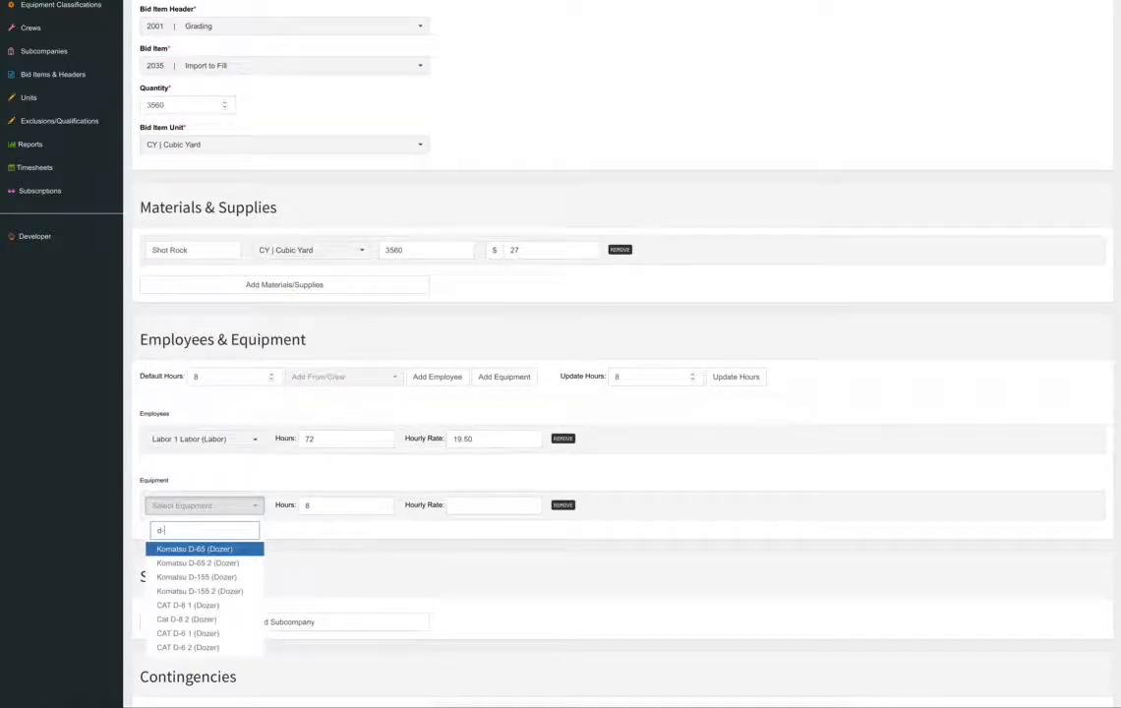
pyautogui.write('6')
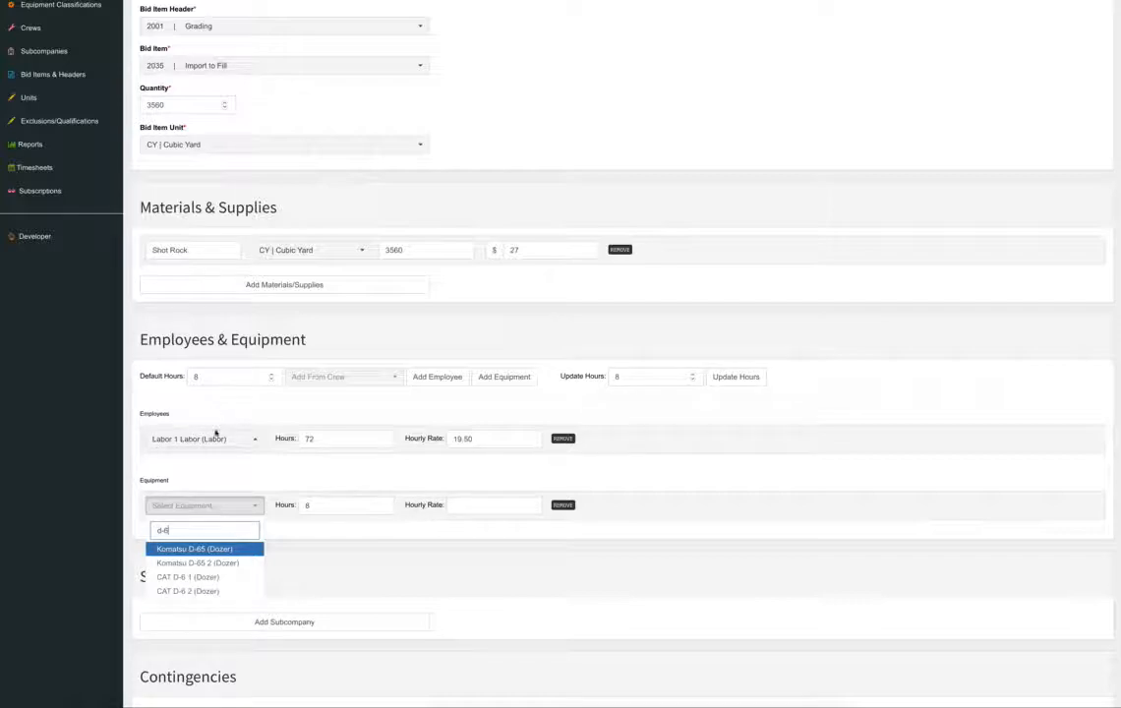
pyautogui.click(213, 578)
pyautogui.click(295, 505)
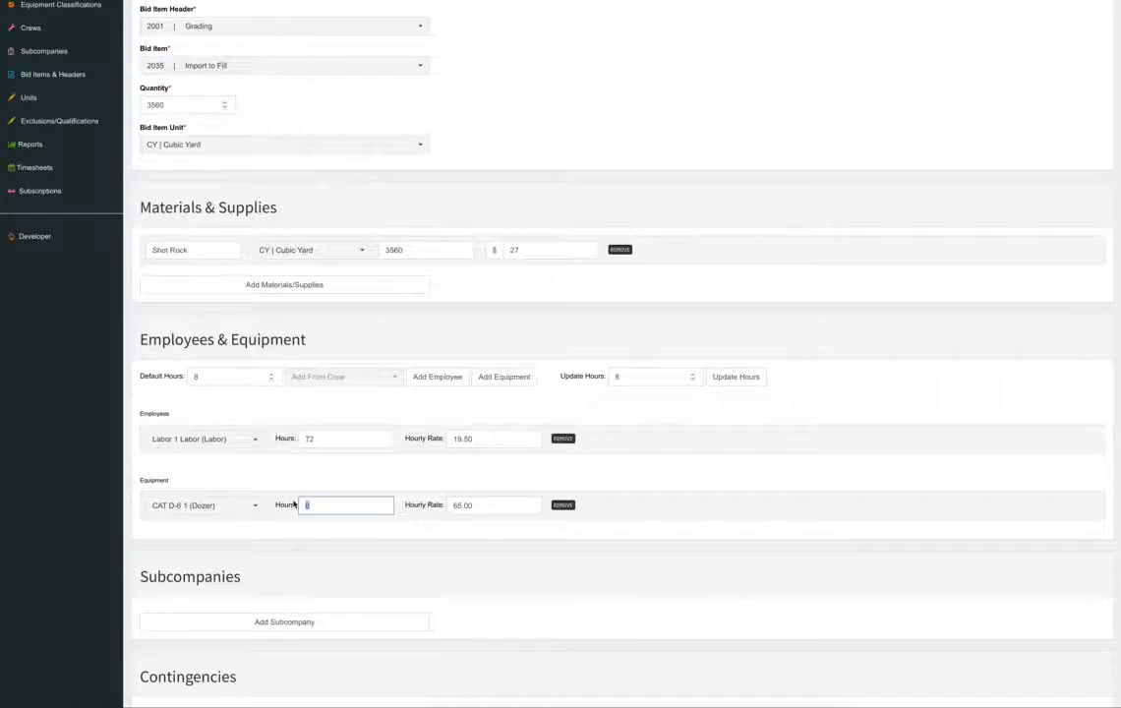
pyautogui.write('72')
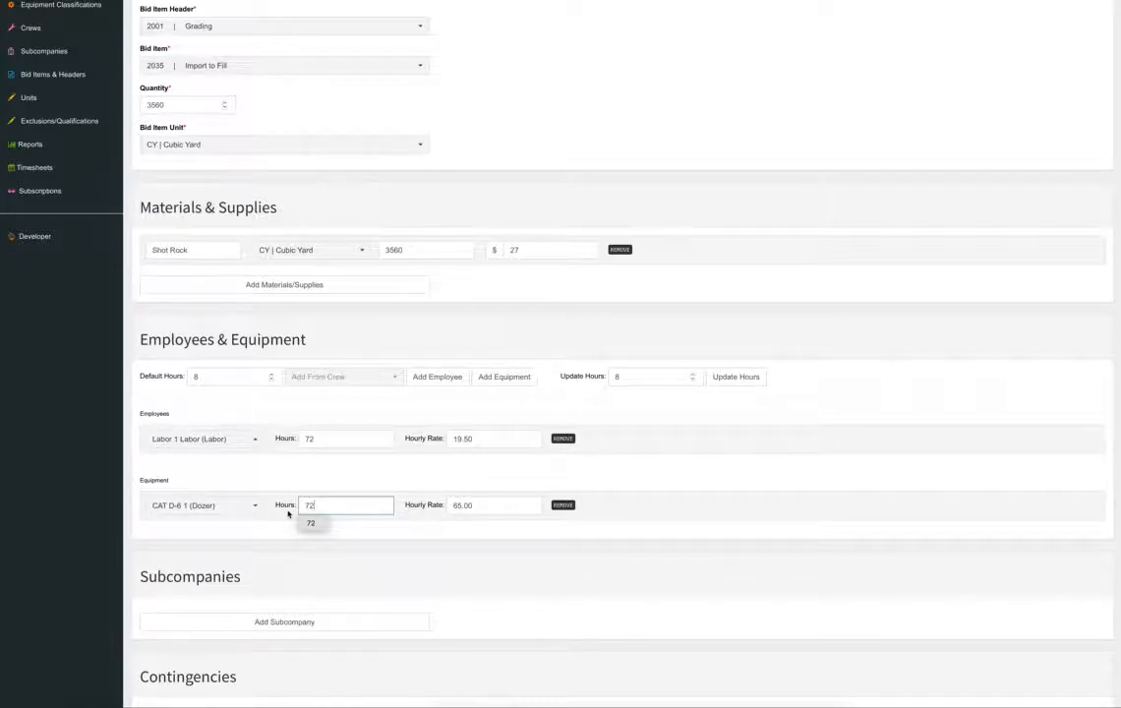
pyautogui.click(440, 488)
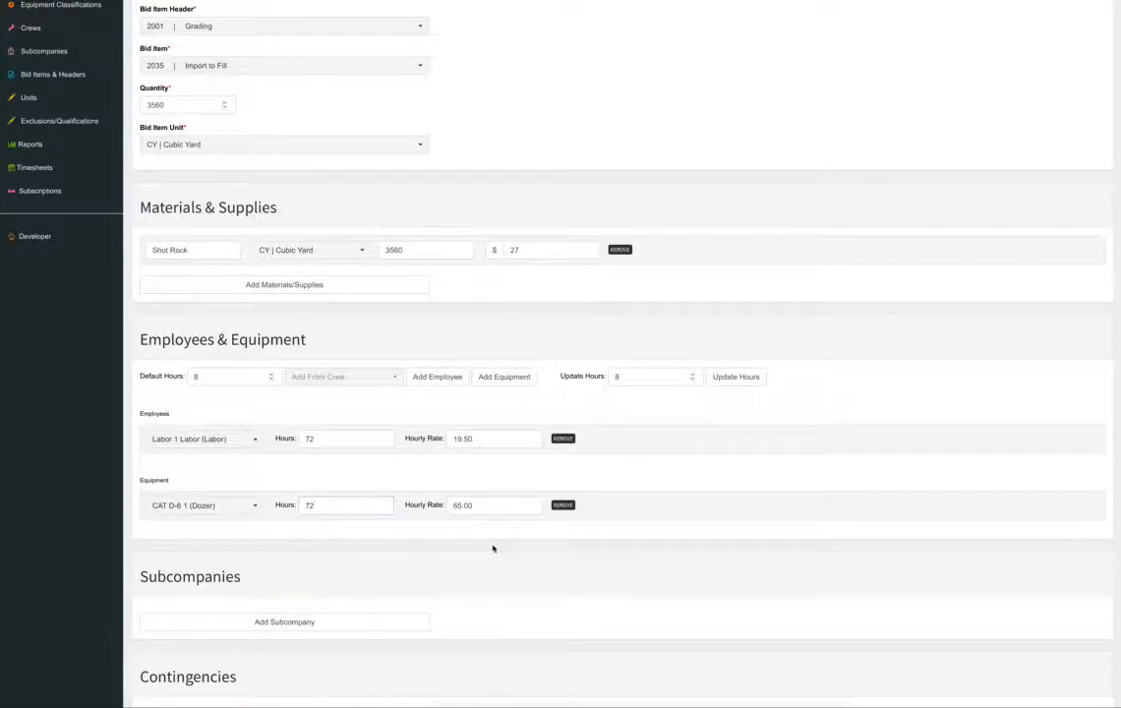
# Add the CAT 815 compactor as a second equipment row for 72 hours.
pyautogui.click(504, 377)
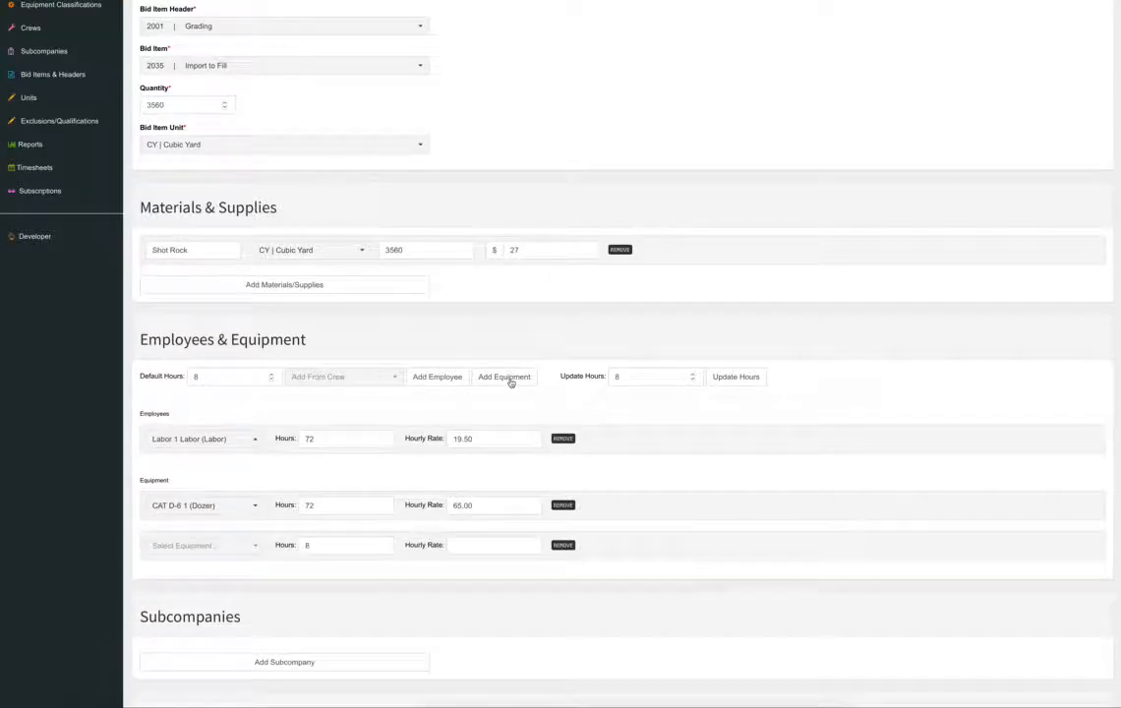
pyautogui.click(236, 547)
pyautogui.scroll(-1, 223, 295)
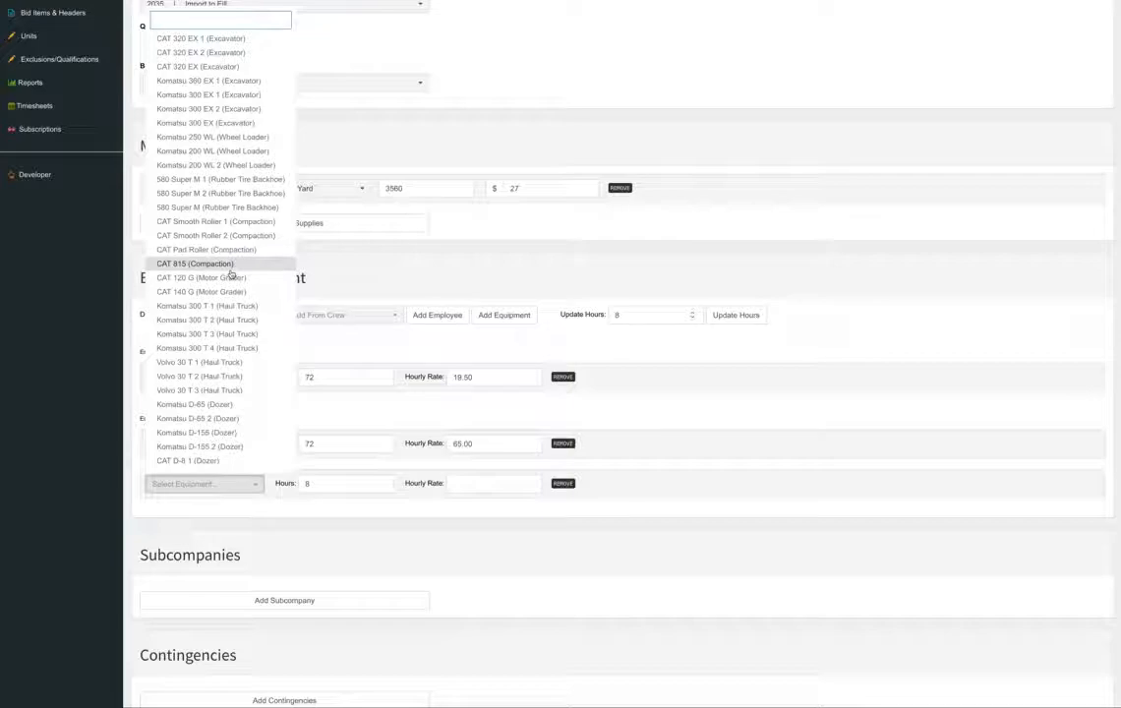
pyautogui.write('815')
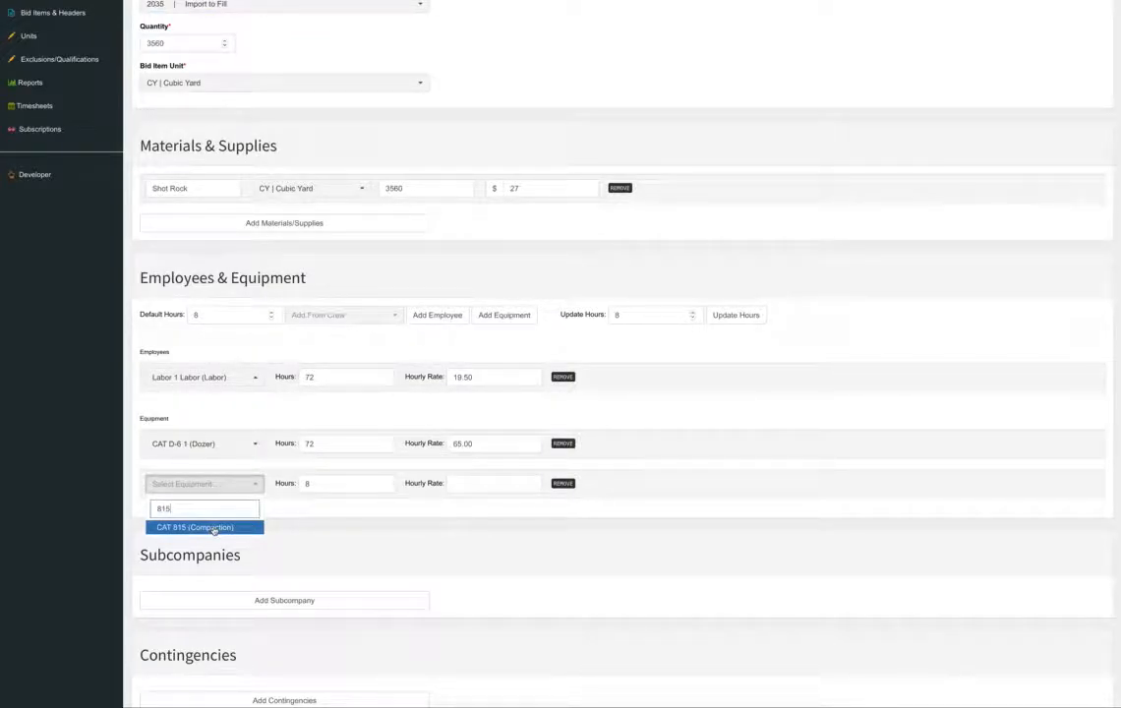
pyautogui.scroll(1, 207, 531)
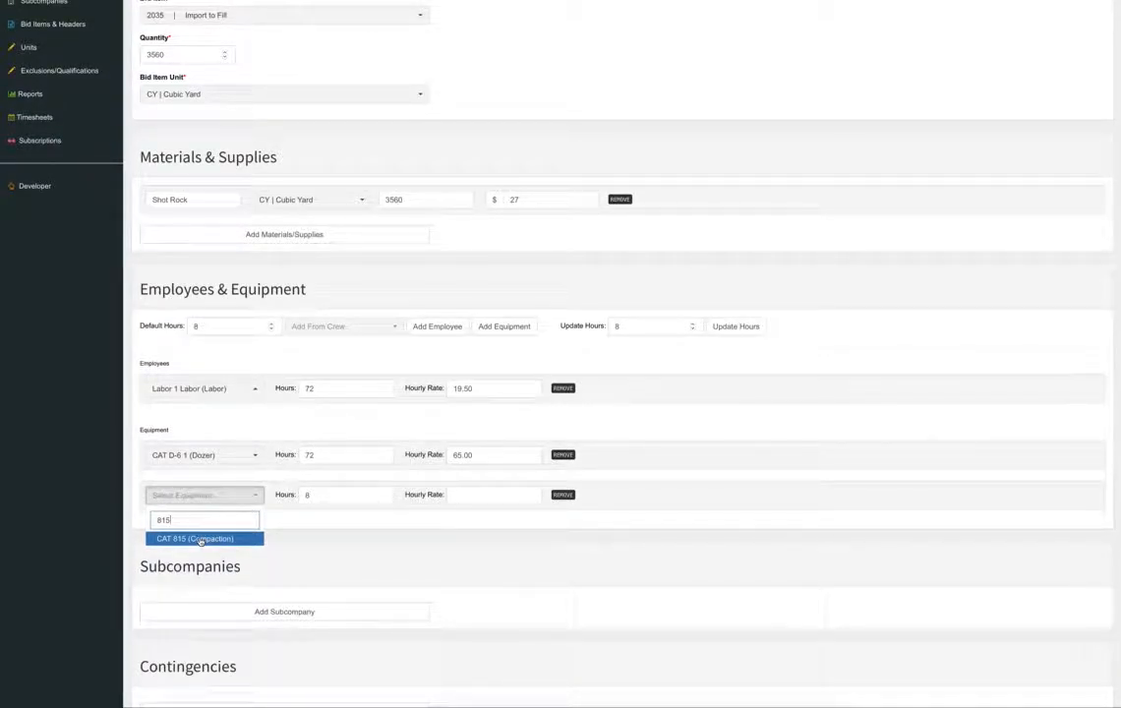
pyautogui.click(200, 539)
pyautogui.click(296, 494)
pyautogui.write('72')
pyautogui.click(446, 533)
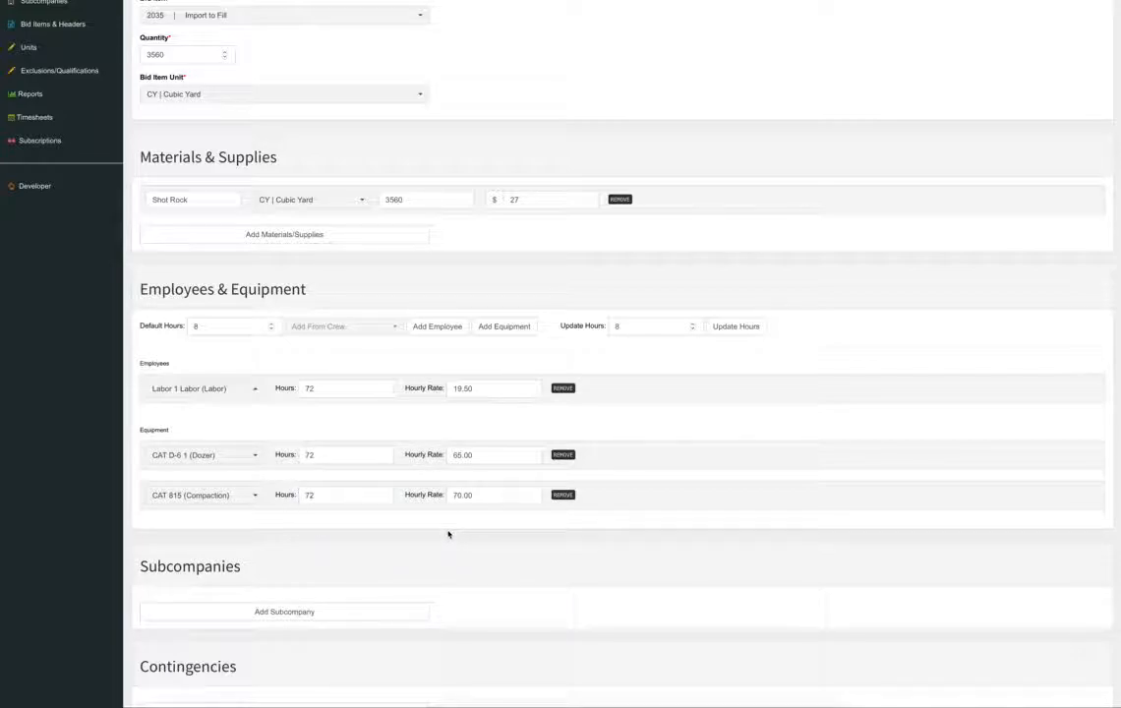
# Add Operator 1 and Operator 2 as employees, each for 72 hours.
pyautogui.click(437, 325)
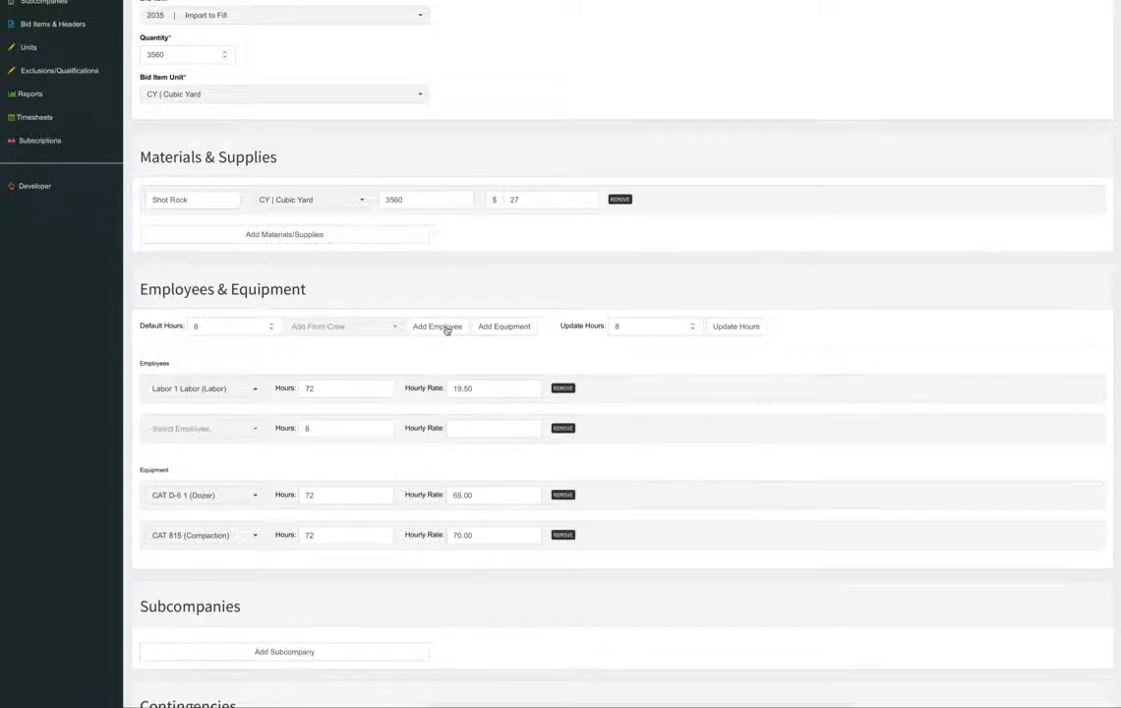
pyautogui.click(233, 430)
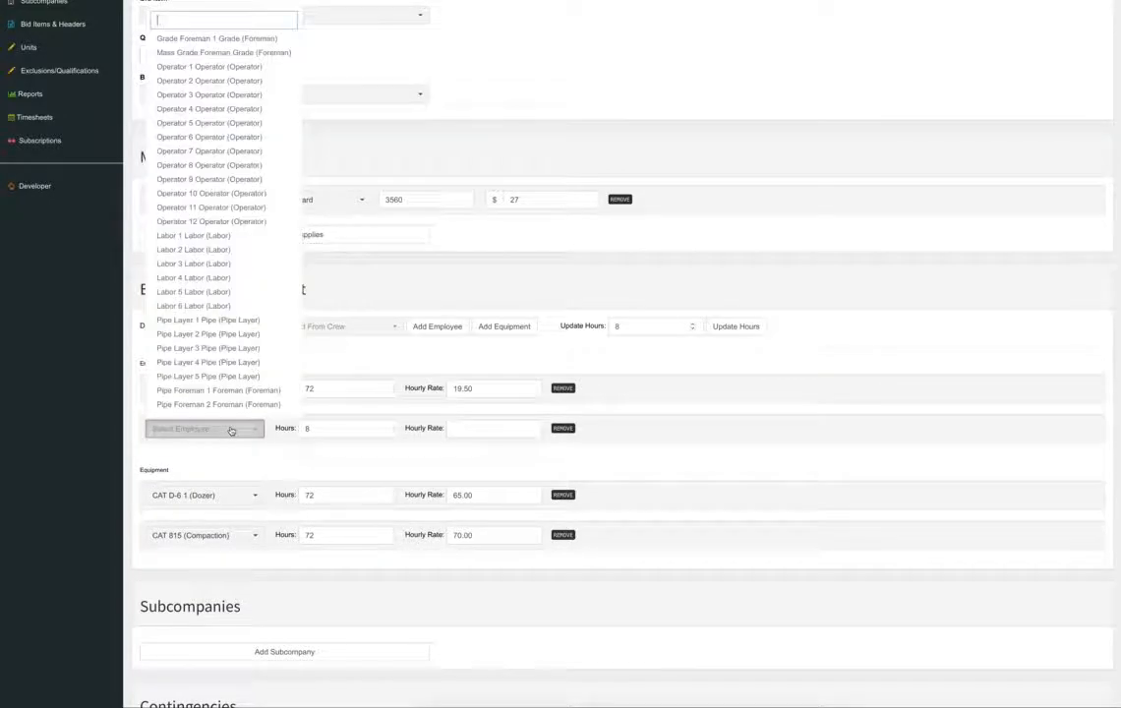
pyautogui.click(232, 67)
pyautogui.press('Tab')
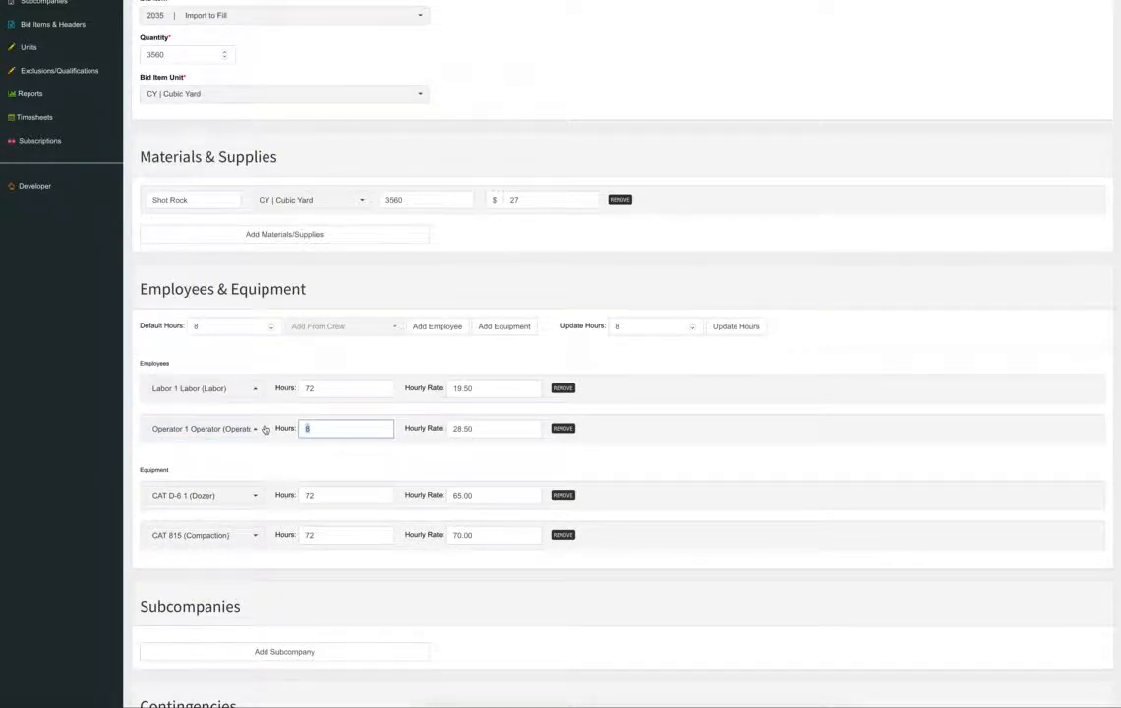
pyautogui.write('72')
pyautogui.click(437, 325)
pyautogui.click(208, 469)
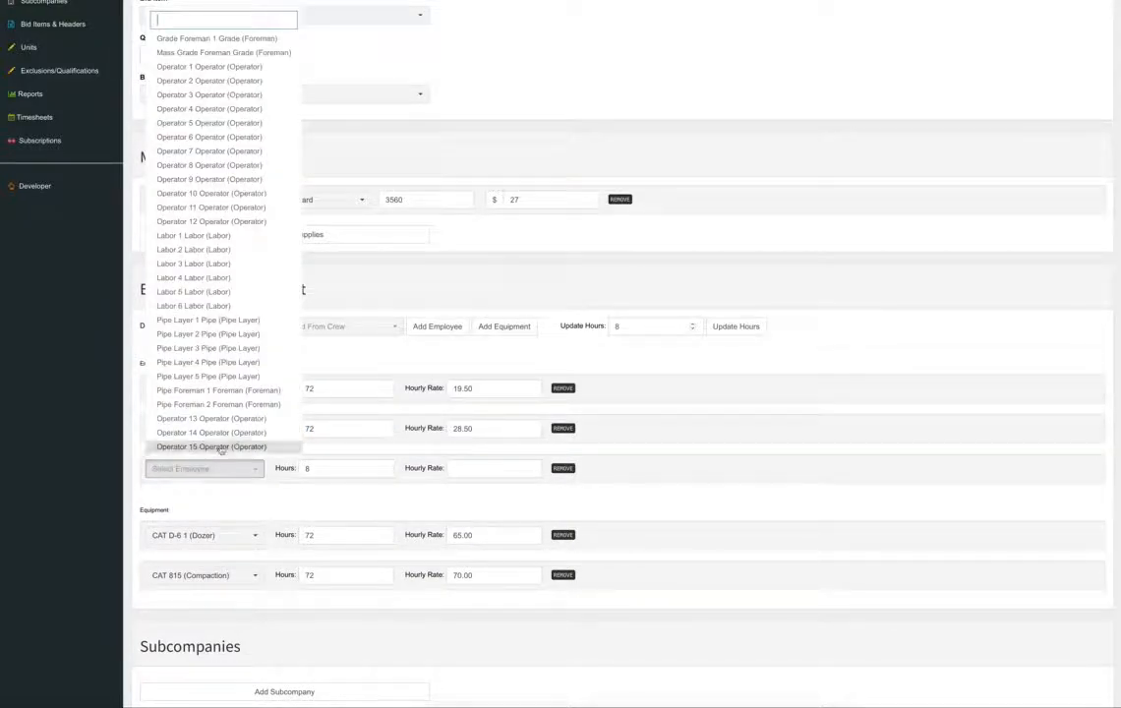
pyautogui.click(197, 80)
pyautogui.press('Tab')
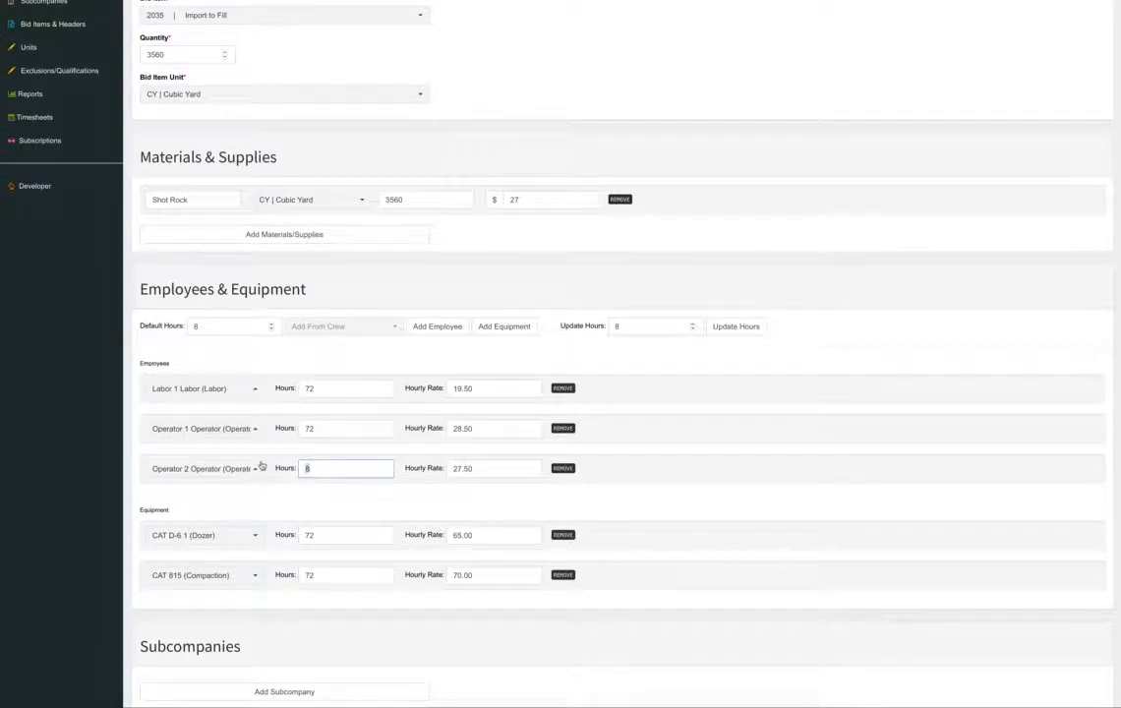
pyautogui.write('72')
pyautogui.click(713, 445)
# Submit the Import to Fill line item to the bid.
pyautogui.scroll(-4, 609, 474)
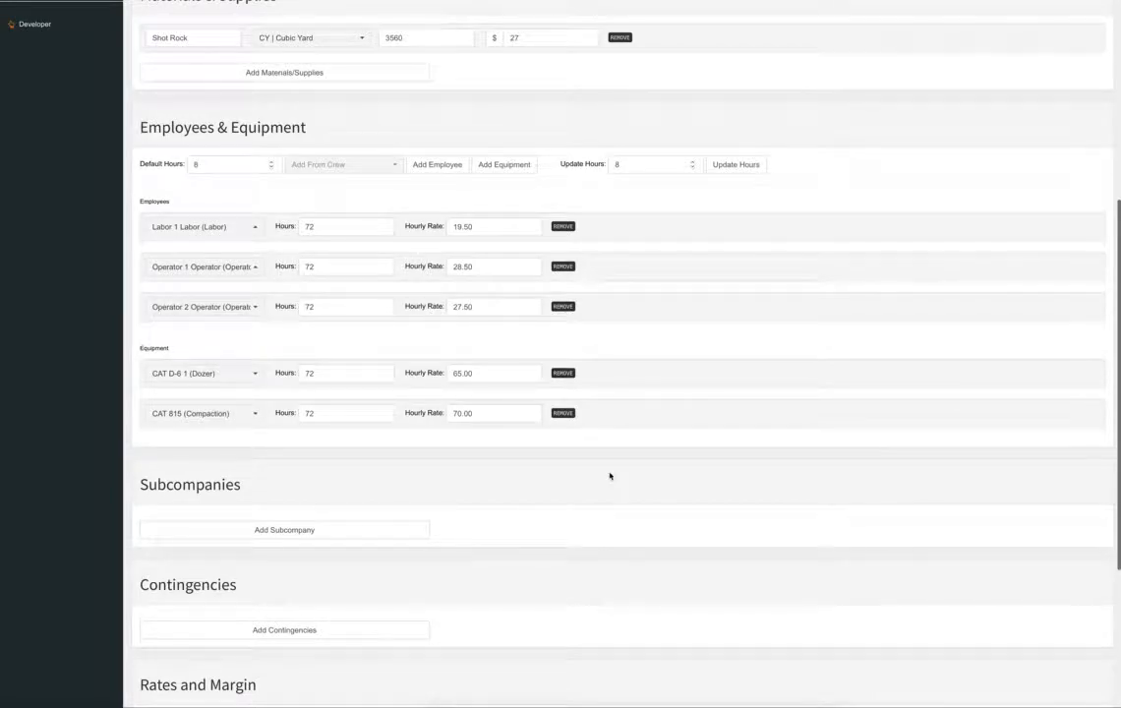
pyautogui.scroll(-1, 611, 477)
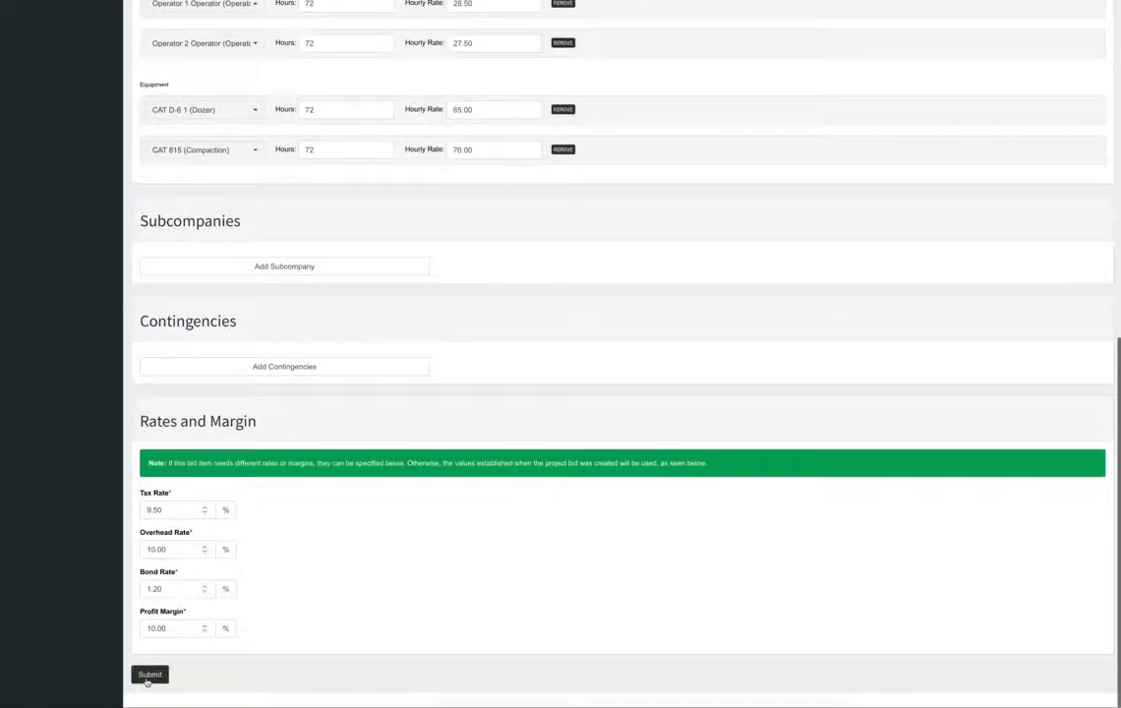
pyautogui.click(149, 675)
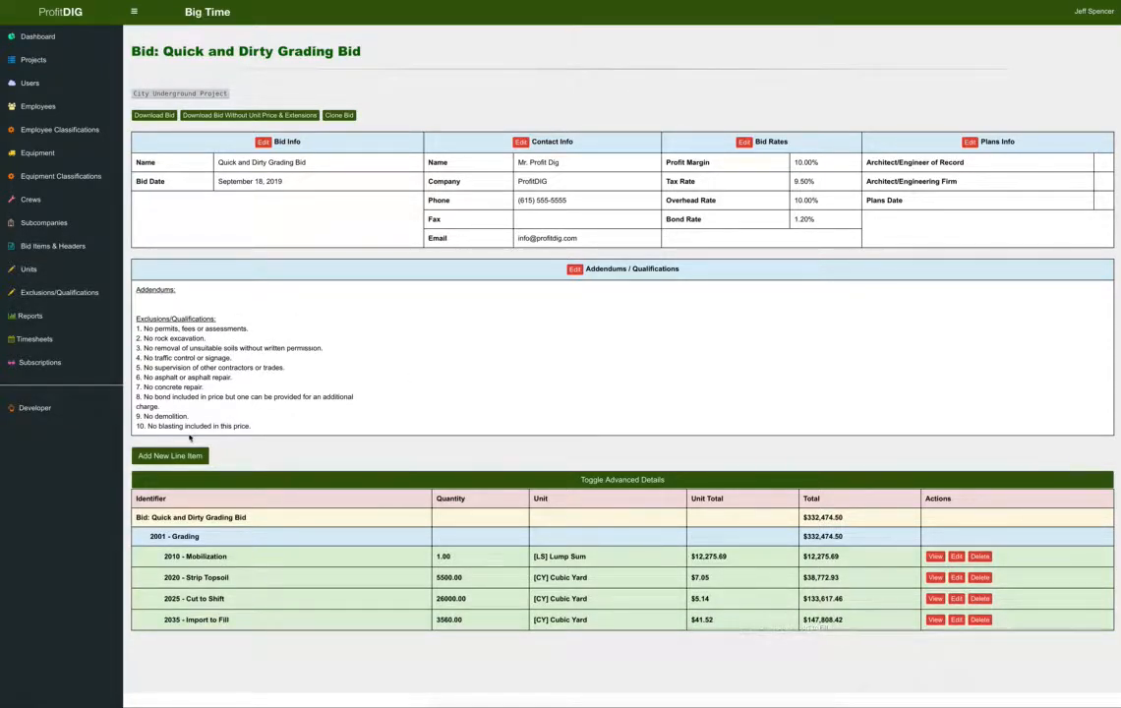
# Create a line item 2040 Rough Grade under 2001 Grading, quantity 5600 SY Square Yard.
pyautogui.click(176, 455)
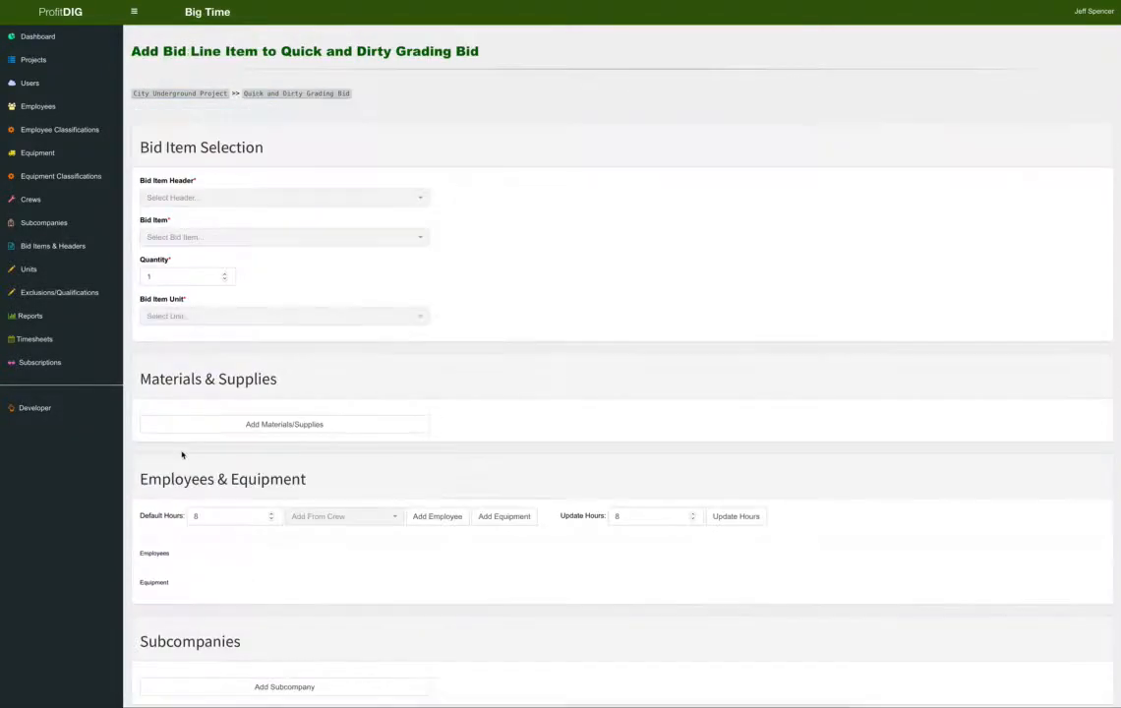
pyautogui.click(167, 197)
pyautogui.click(215, 254)
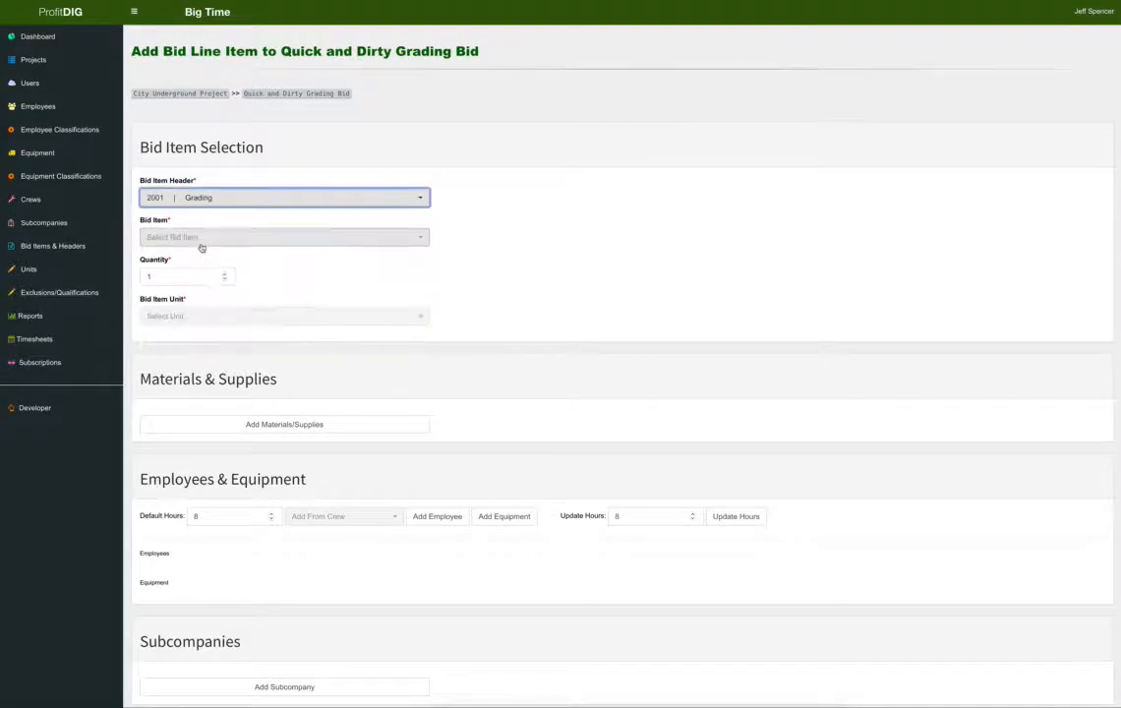
pyautogui.click(206, 238)
pyautogui.click(224, 309)
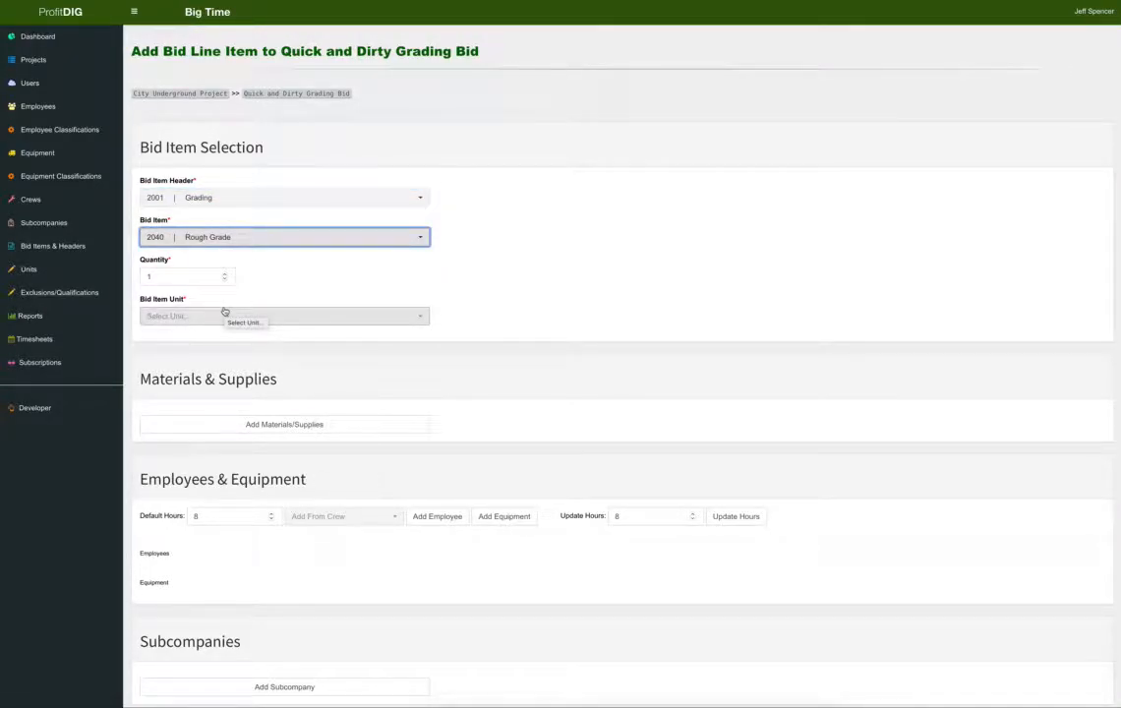
pyautogui.click(141, 275)
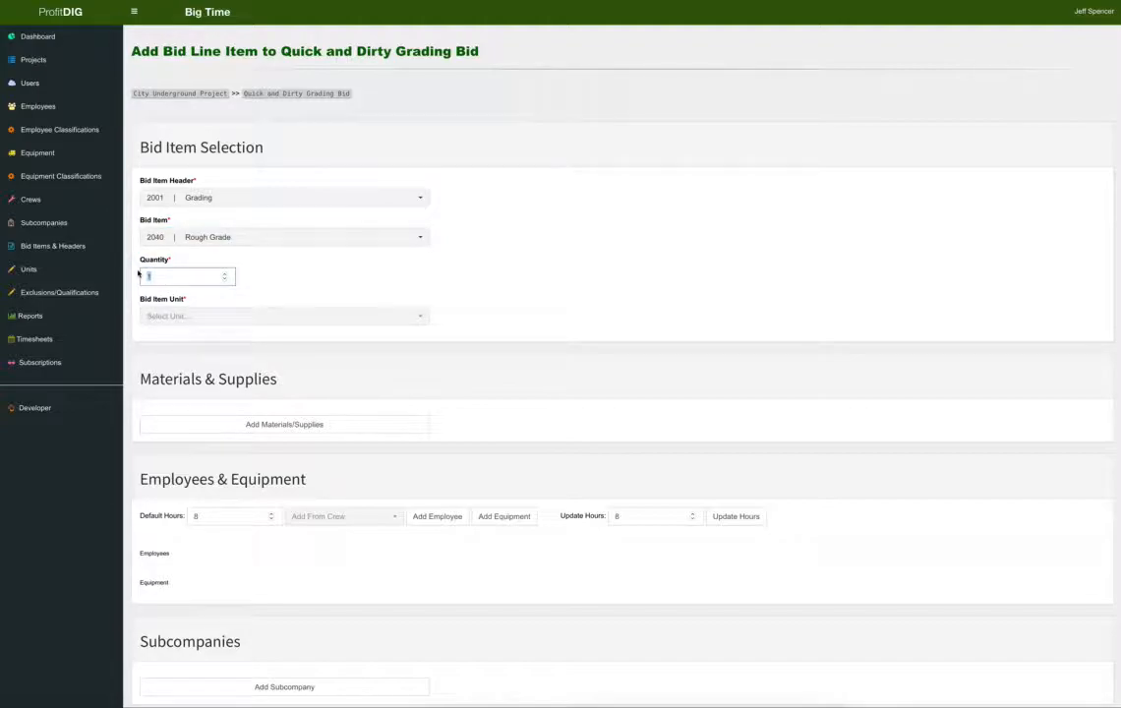
pyautogui.write('5600')
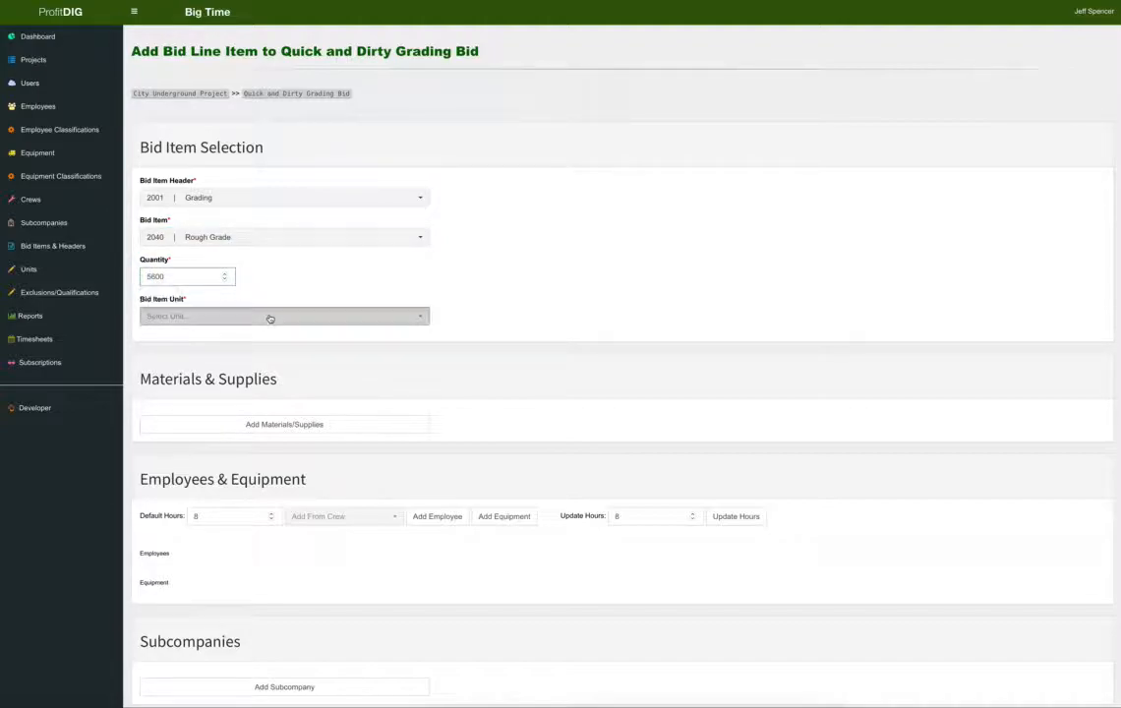
pyautogui.click(270, 319)
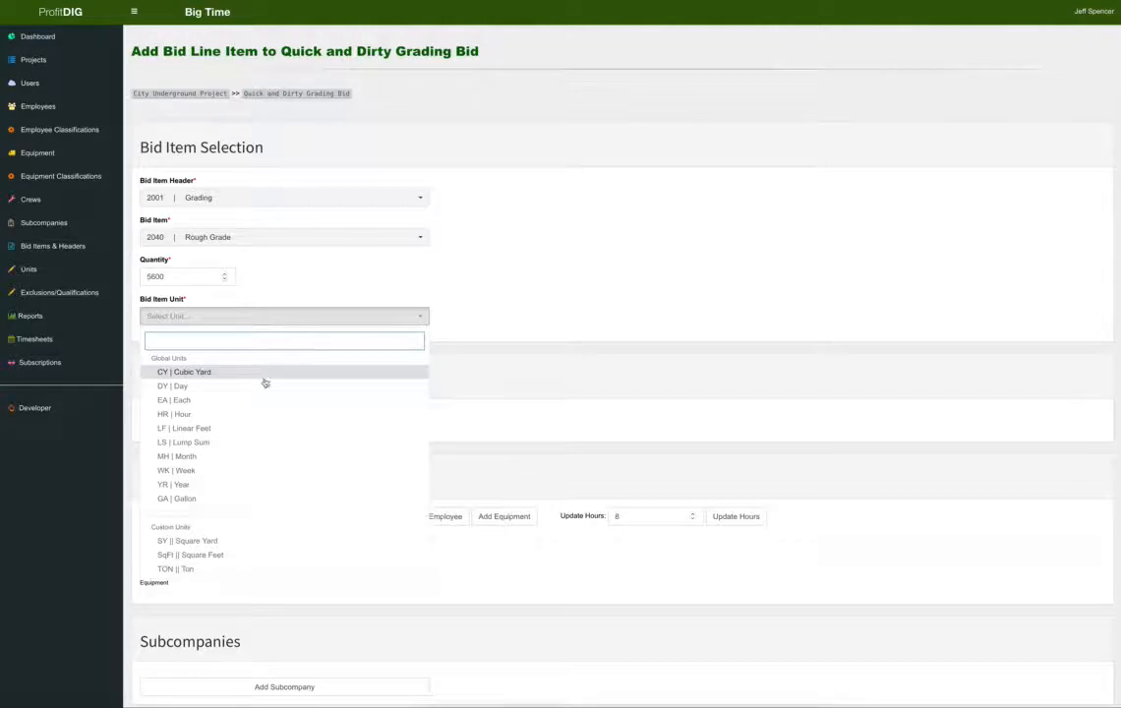
pyautogui.click(283, 543)
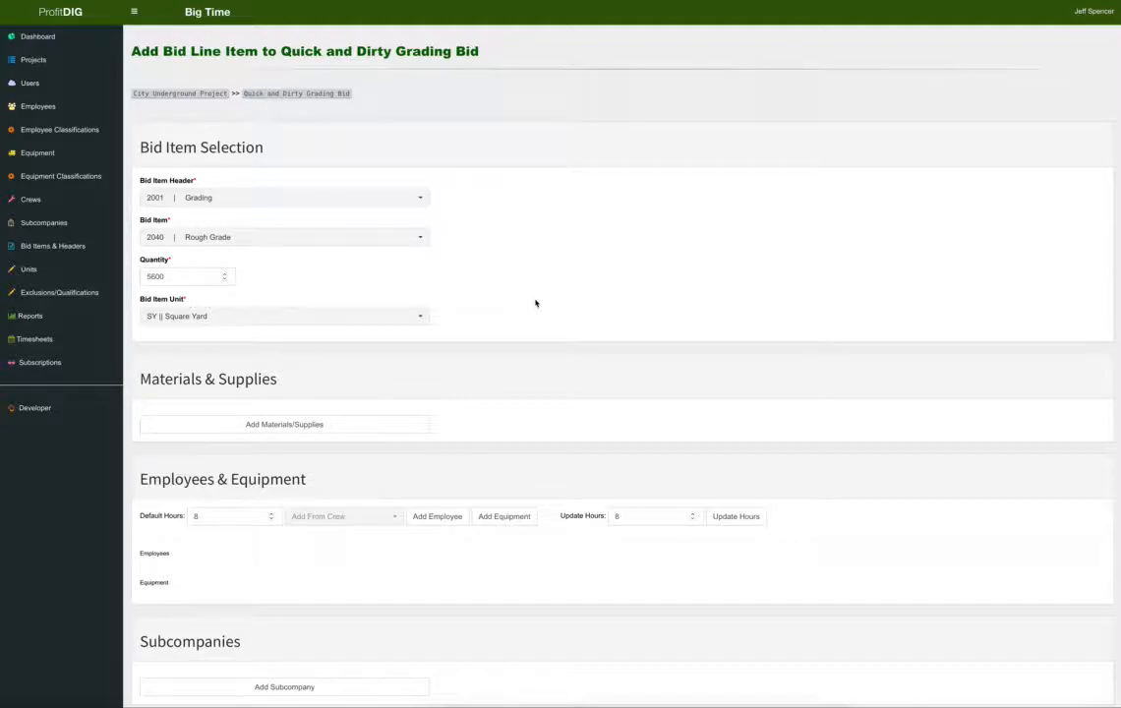
pyautogui.scroll(-1, 535, 305)
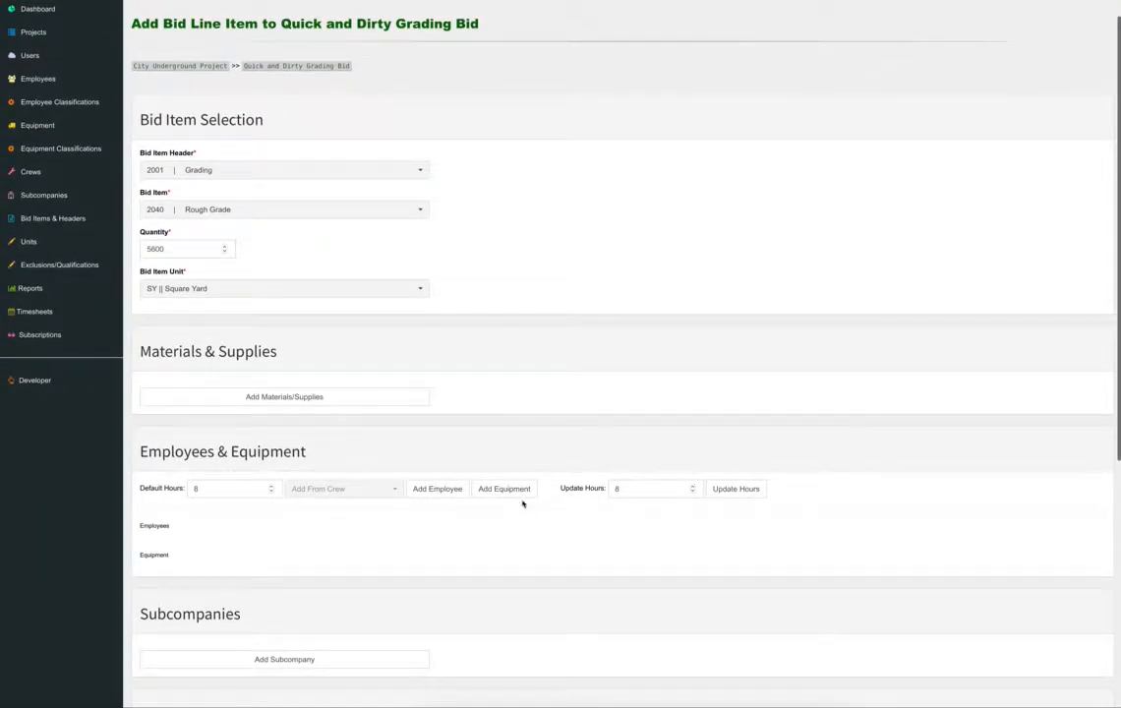
# Add the CAT D-6 1 dozer to Rough Grade for 20 hours.
pyautogui.click(518, 490)
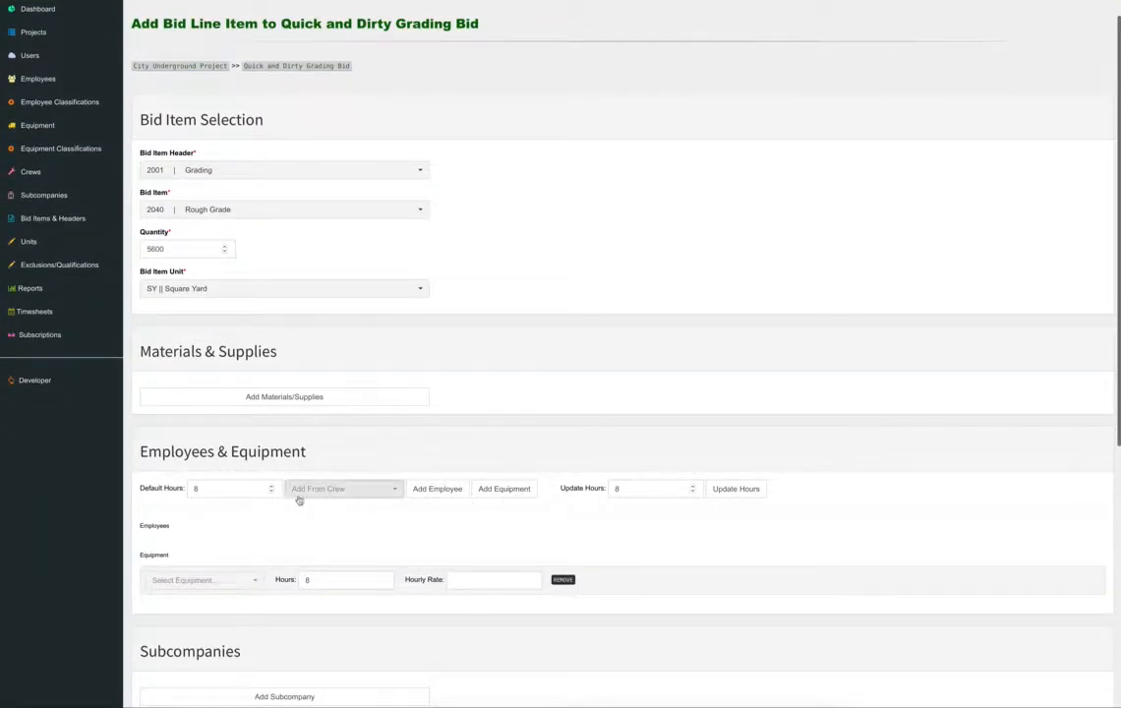
pyautogui.click(237, 580)
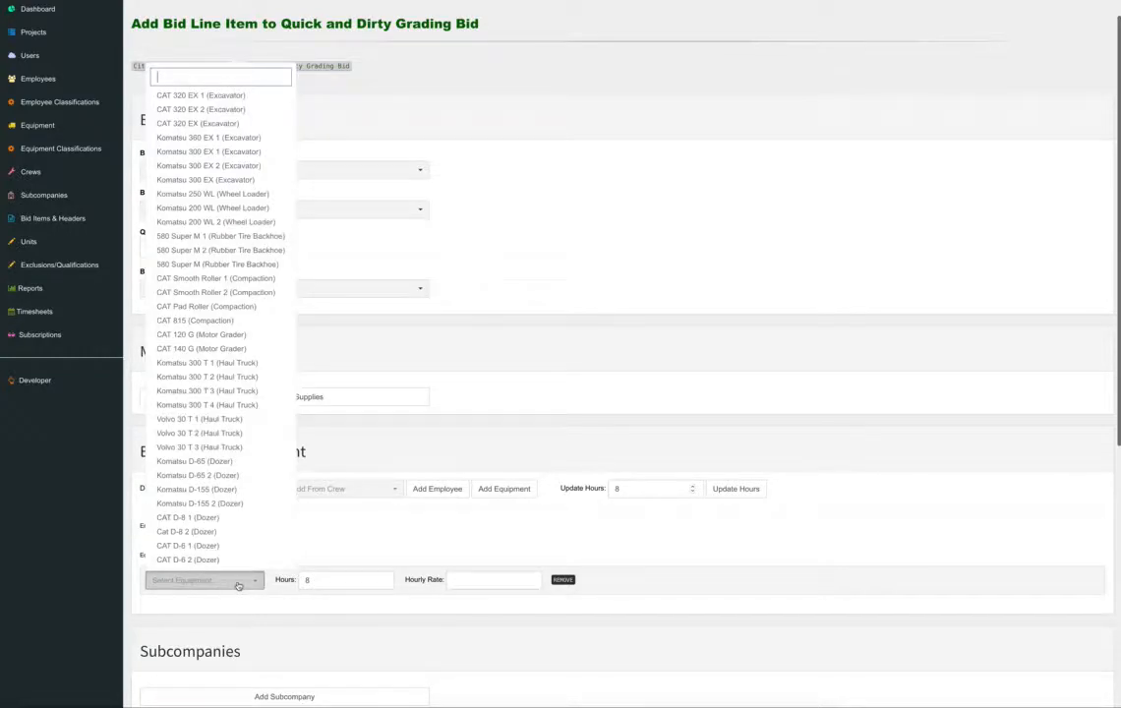
pyautogui.write('d-6')
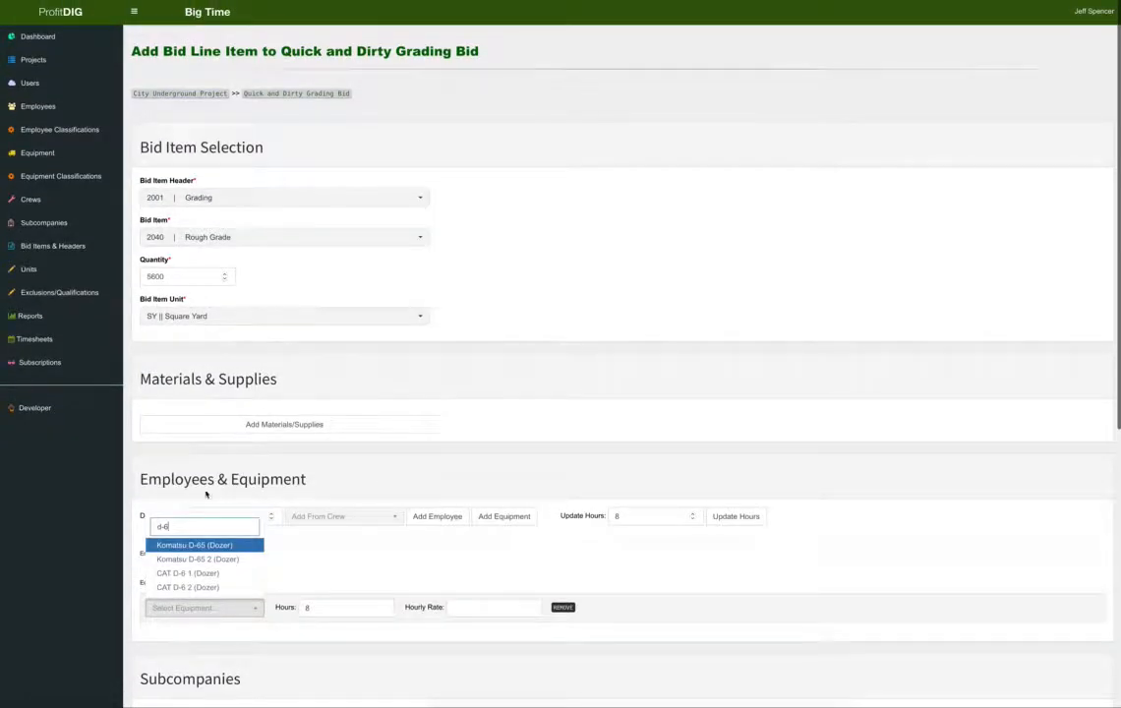
pyautogui.click(212, 573)
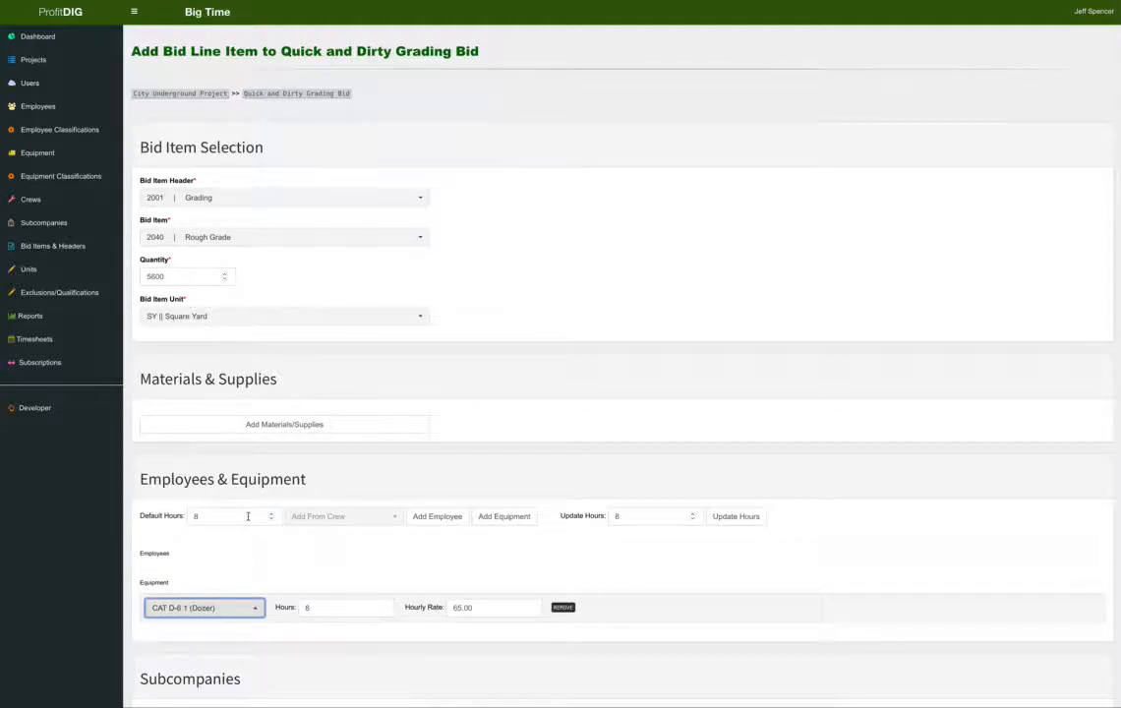
pyautogui.press('Tab')
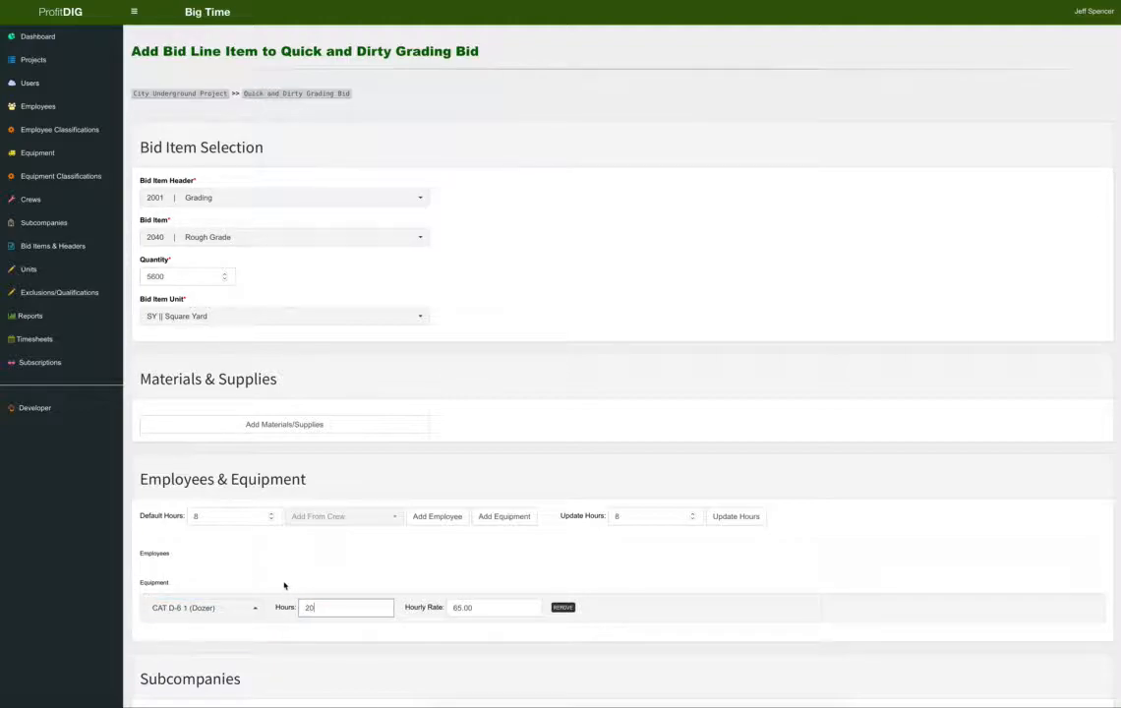
pyautogui.click(294, 551)
pyautogui.scroll(-2, 296, 552)
# Add Operator 1 and Labor 1 at 20 hours each, then submit Rough Grade.
pyautogui.click(383, 437)
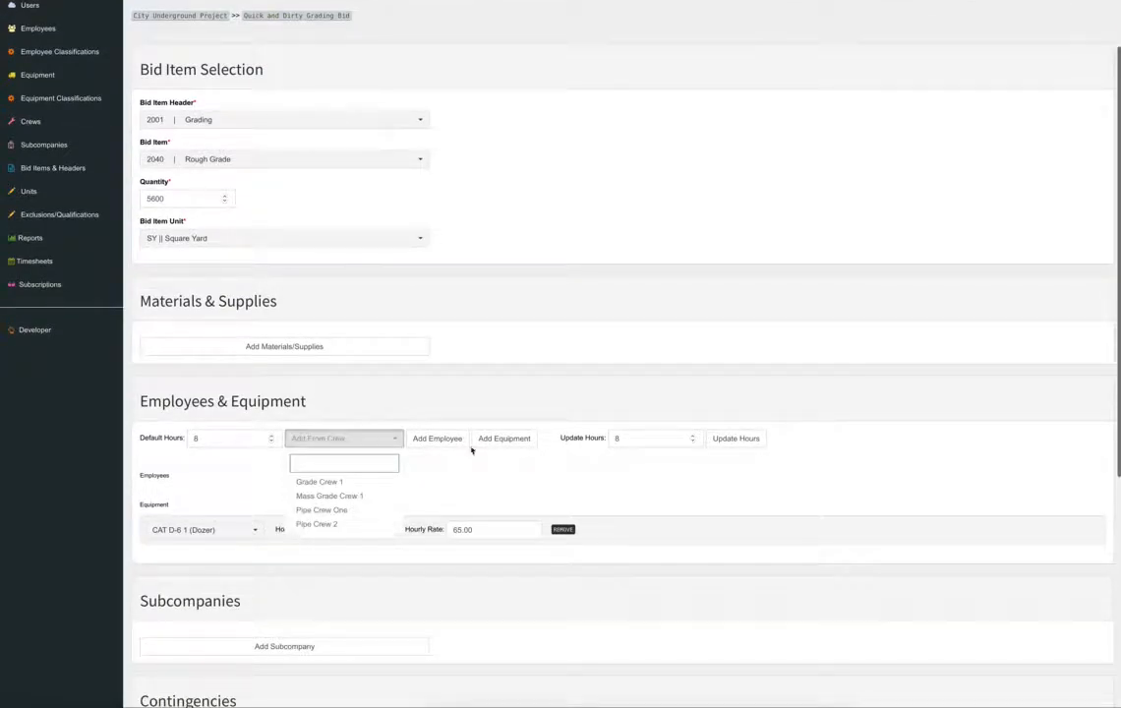
pyautogui.click(434, 440)
pyautogui.click(246, 502)
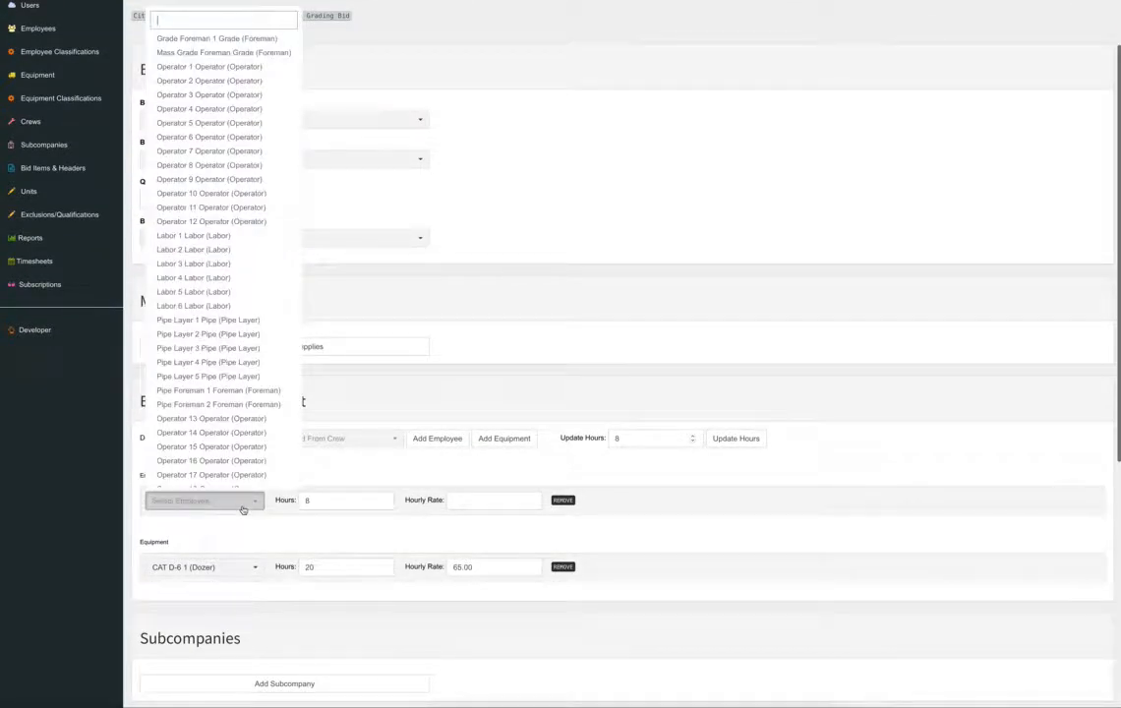
pyautogui.click(202, 67)
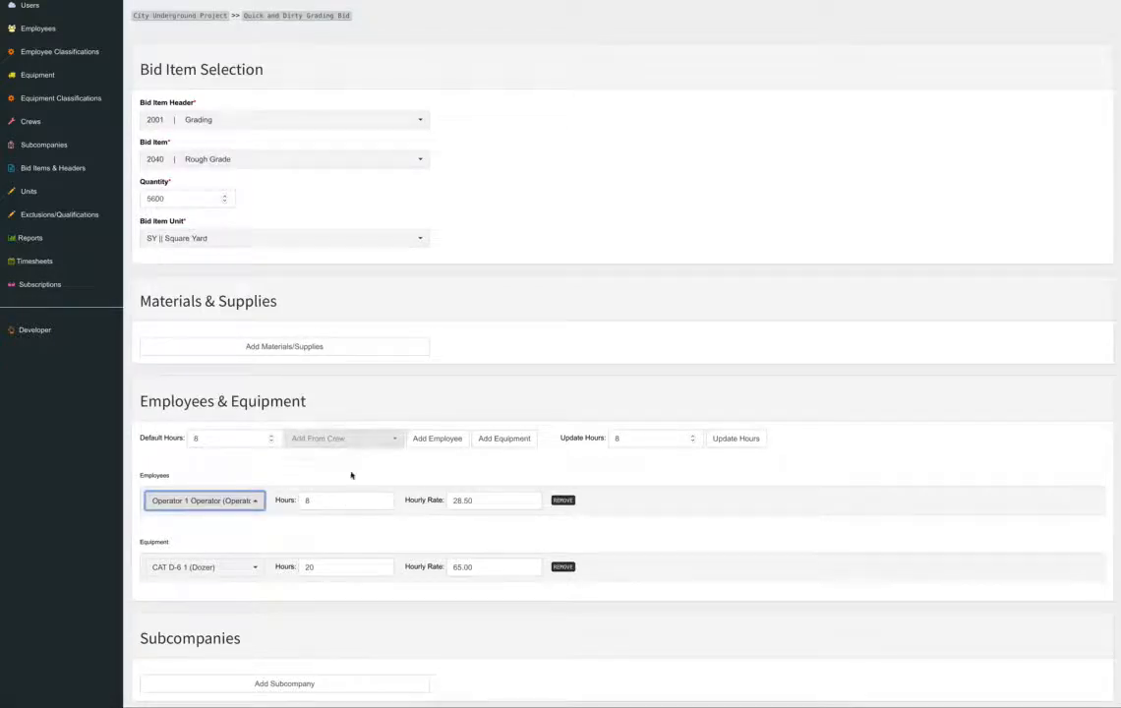
pyautogui.moveTo(310, 499); pyautogui.dragTo(292, 500)
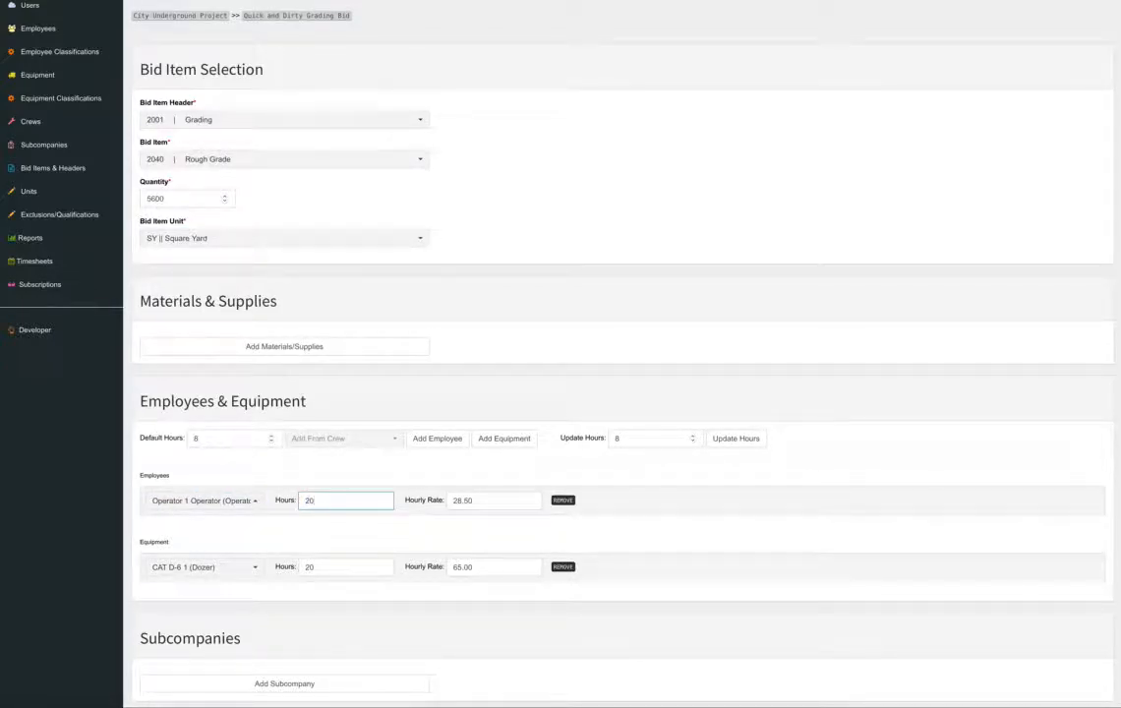
pyautogui.click(623, 535)
pyautogui.click(442, 438)
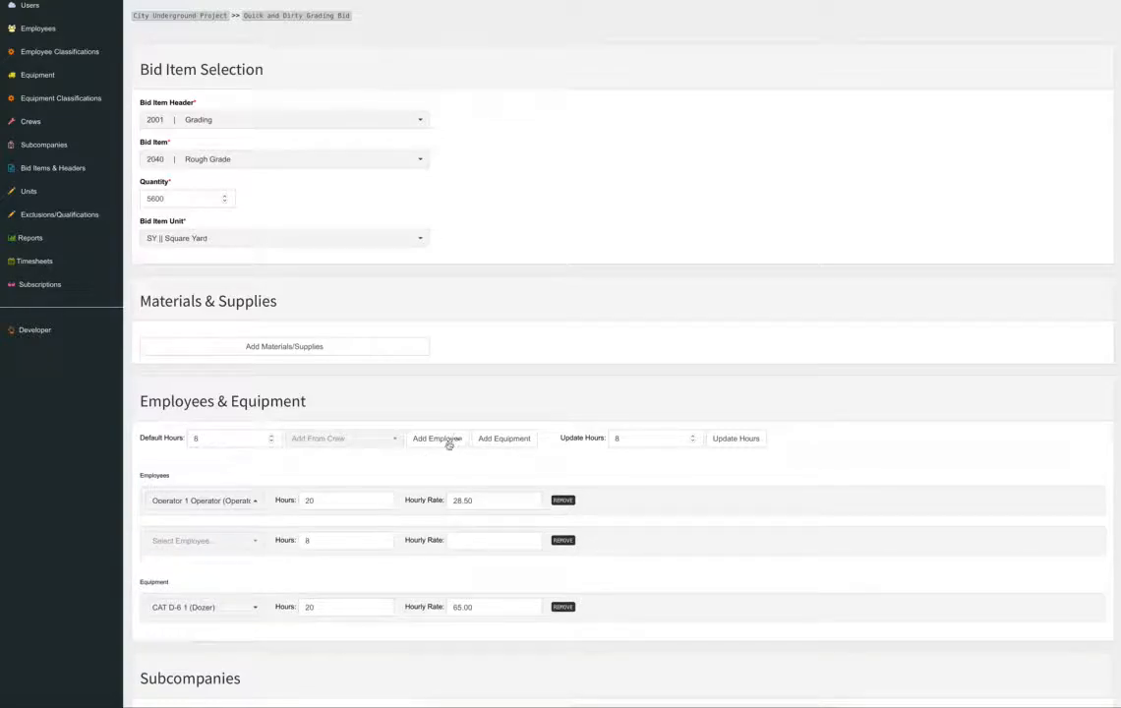
pyautogui.click(241, 540)
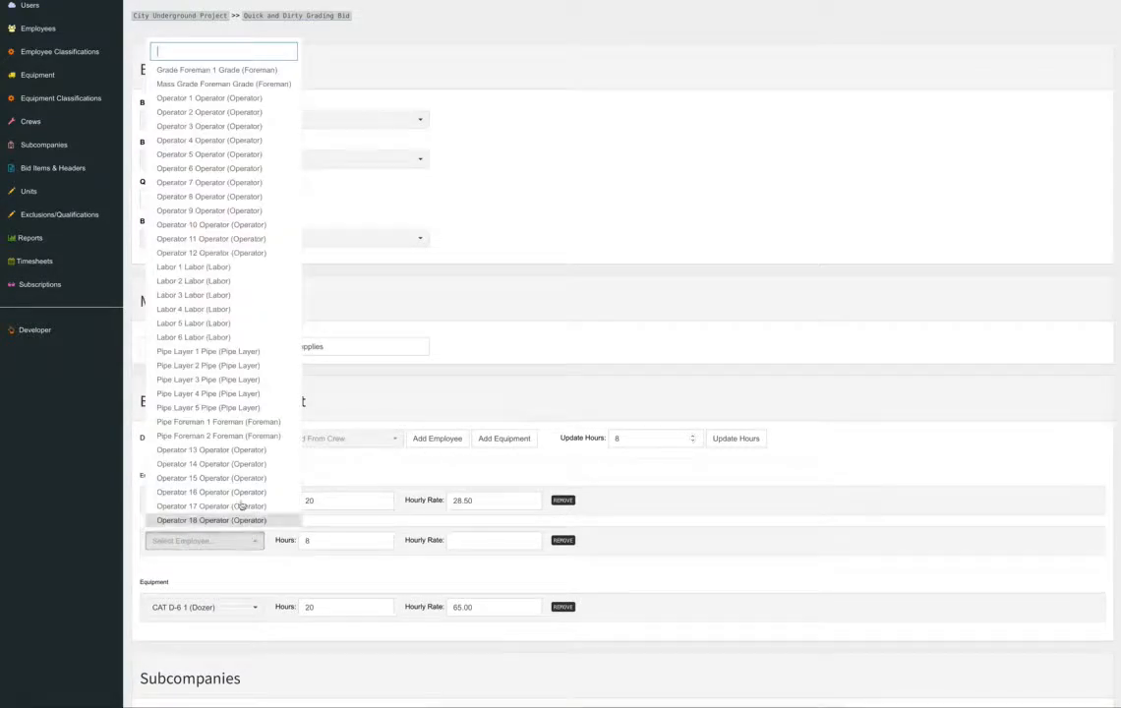
pyautogui.click(211, 267)
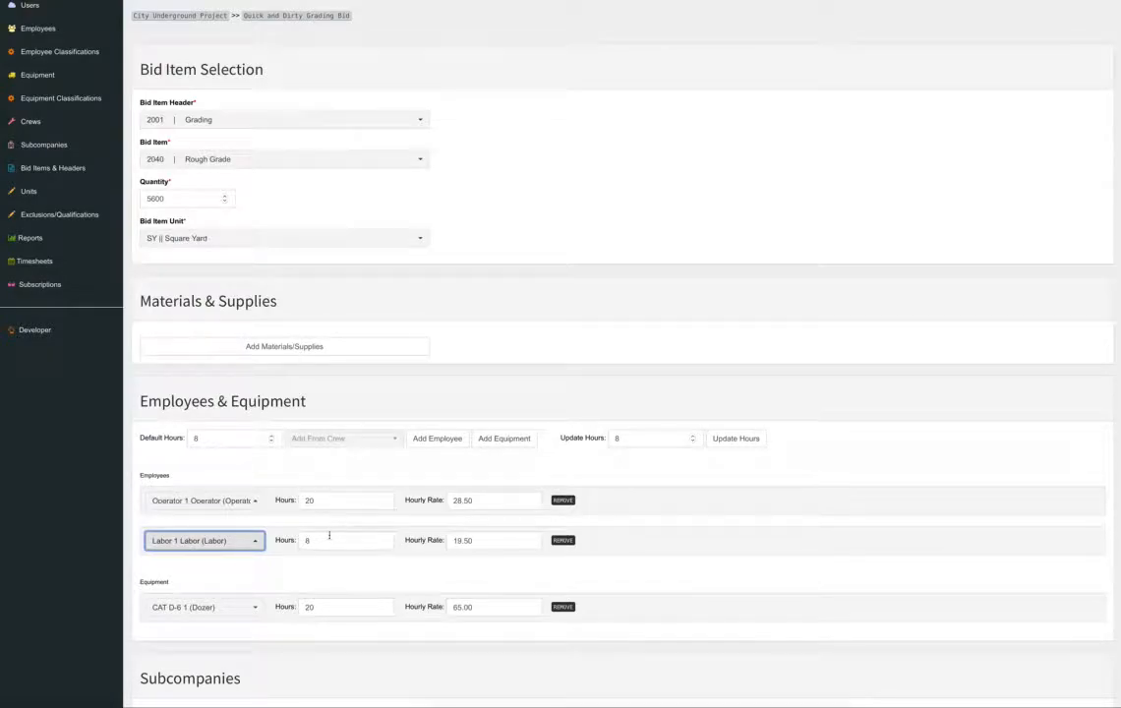
pyautogui.press('Tab')
pyautogui.write('20')
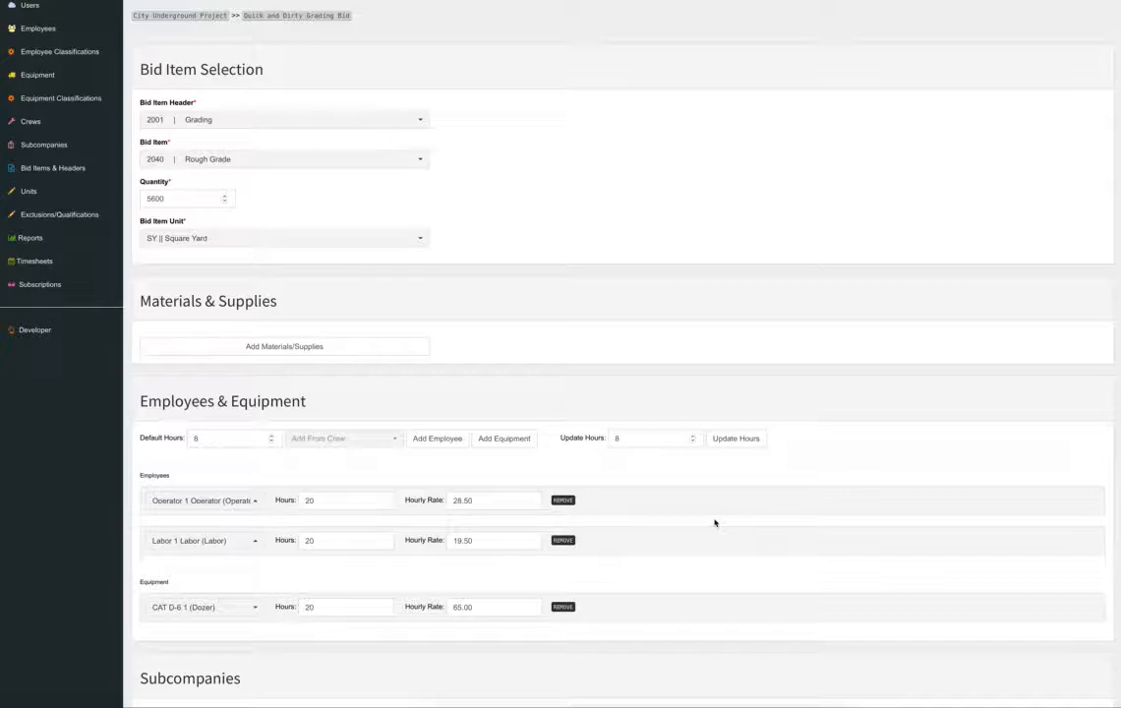
pyautogui.scroll(-5, 714, 522)
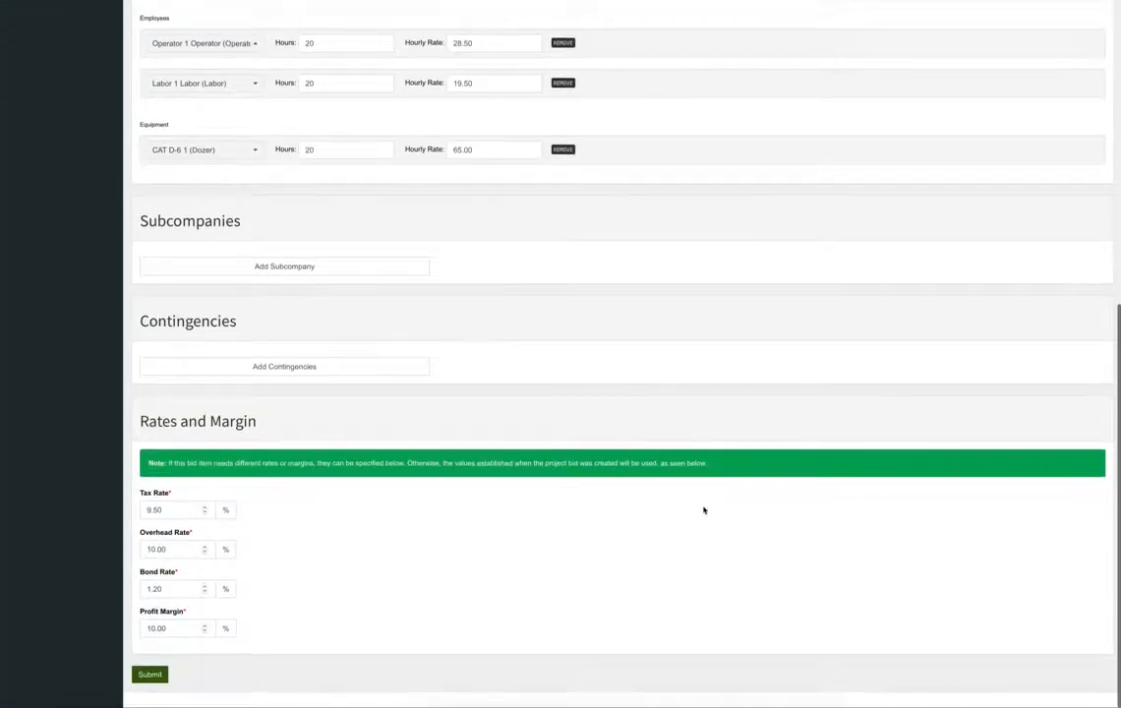
pyautogui.click(150, 673)
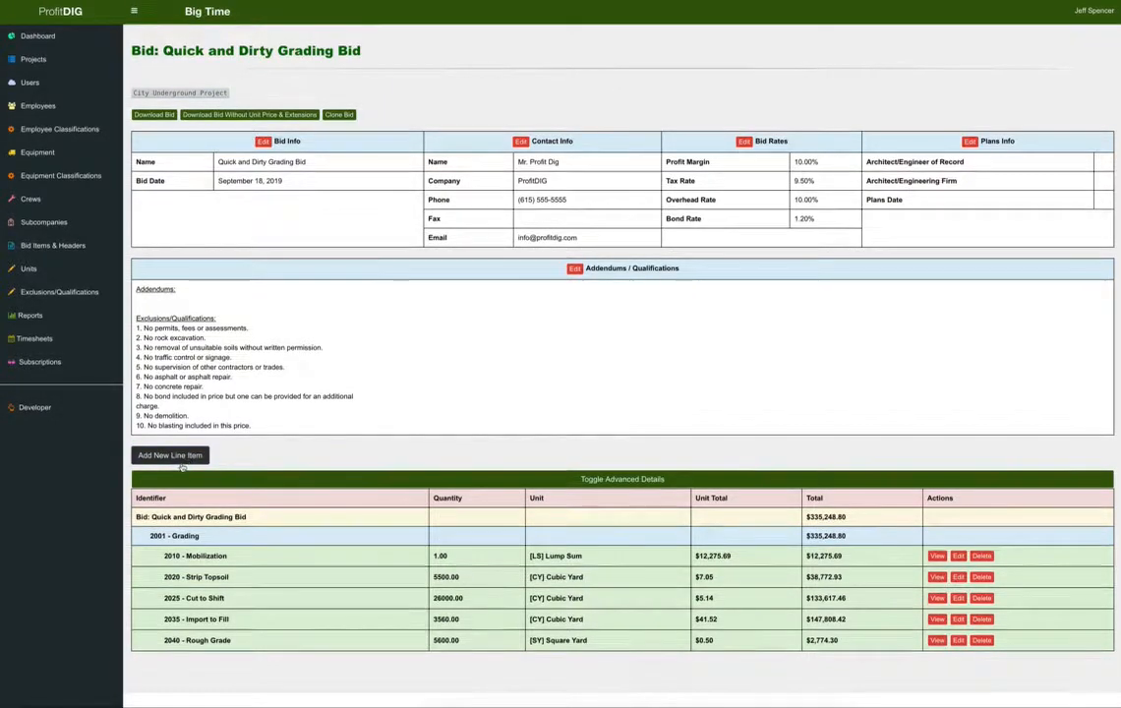
# Create a line item 2045 Fine Grading under 2001 Grading, quantity 4000 SY Square Yard.
pyautogui.click(182, 464)
pyautogui.click(162, 197)
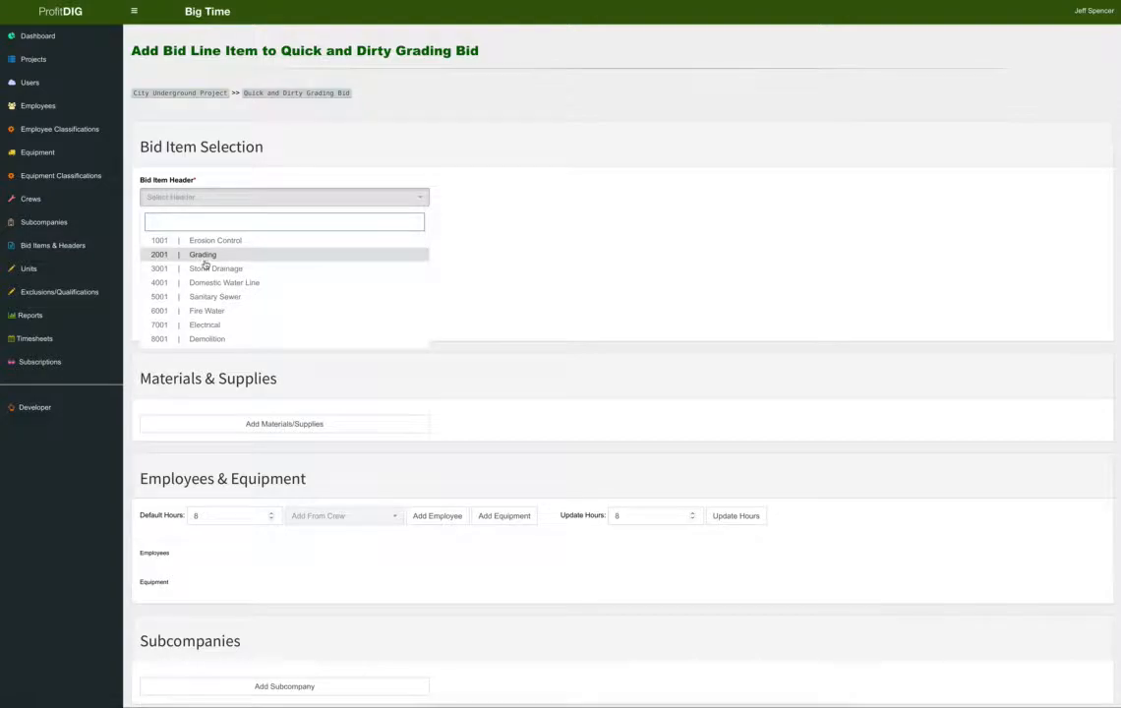
pyautogui.click(203, 257)
pyautogui.click(213, 236)
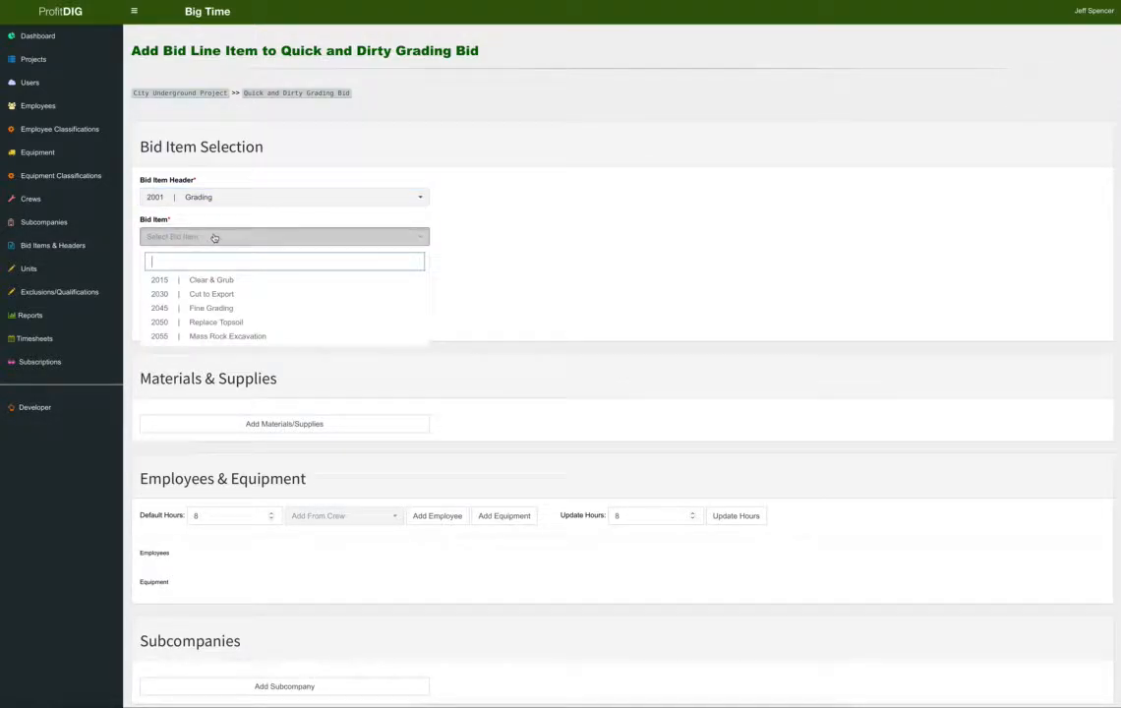
pyautogui.click(221, 310)
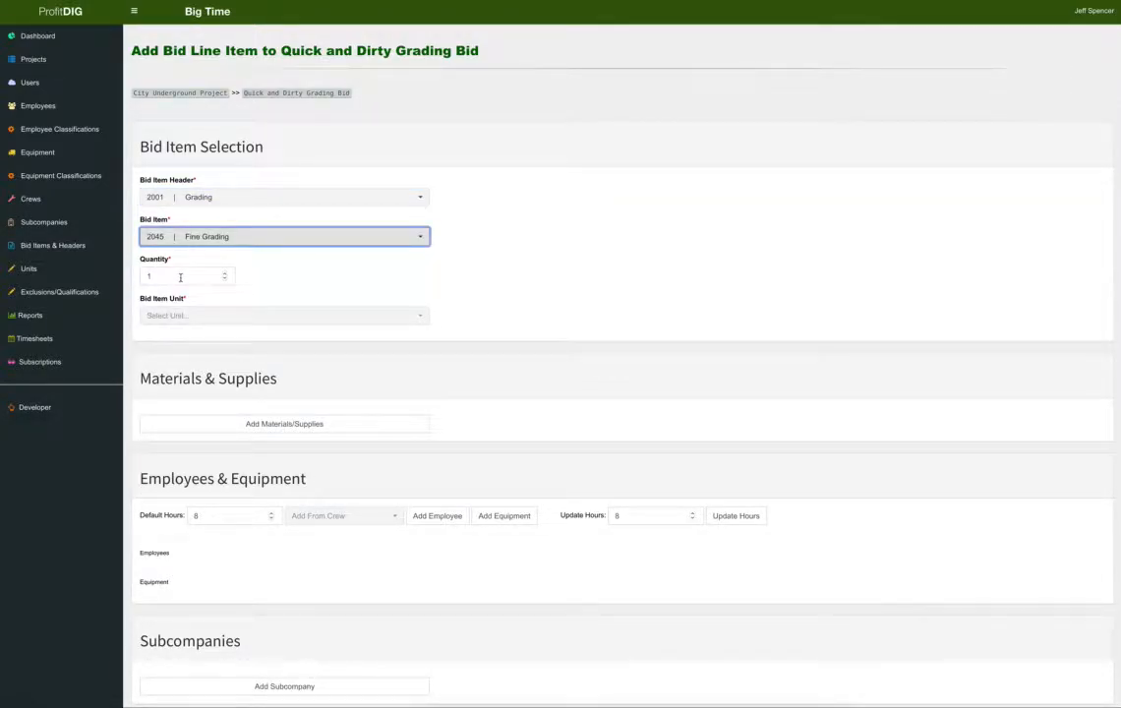
pyautogui.moveTo(180, 278); pyautogui.dragTo(134, 272)
pyautogui.write('4000')
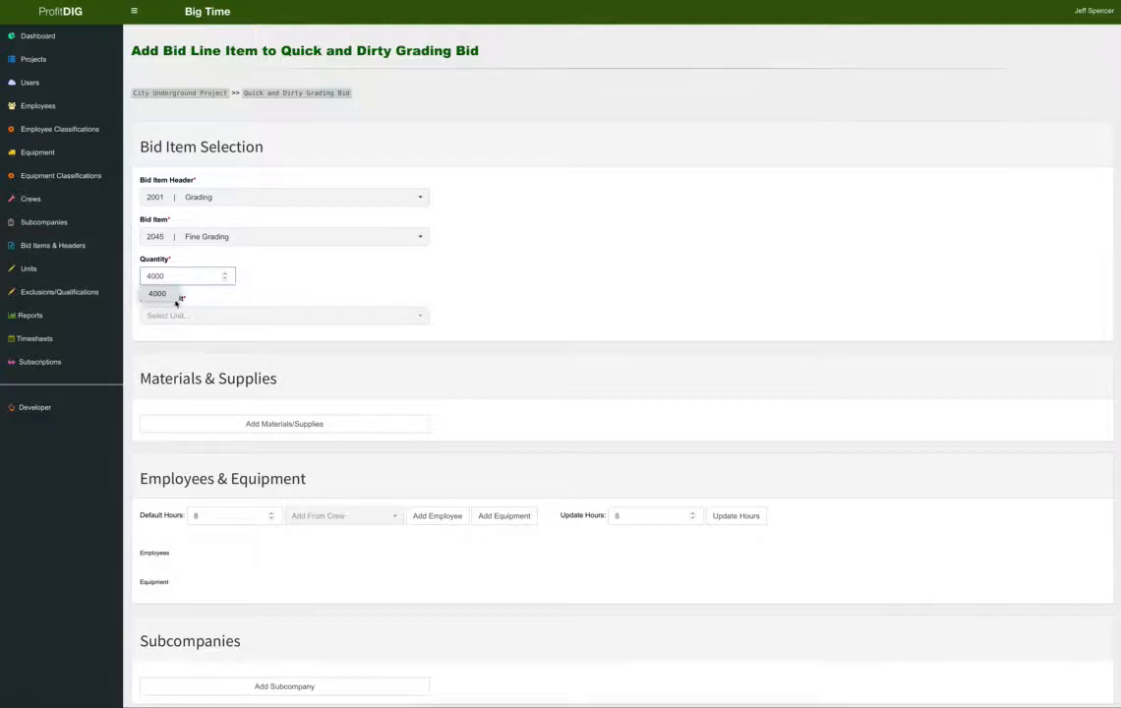
pyautogui.click(177, 312)
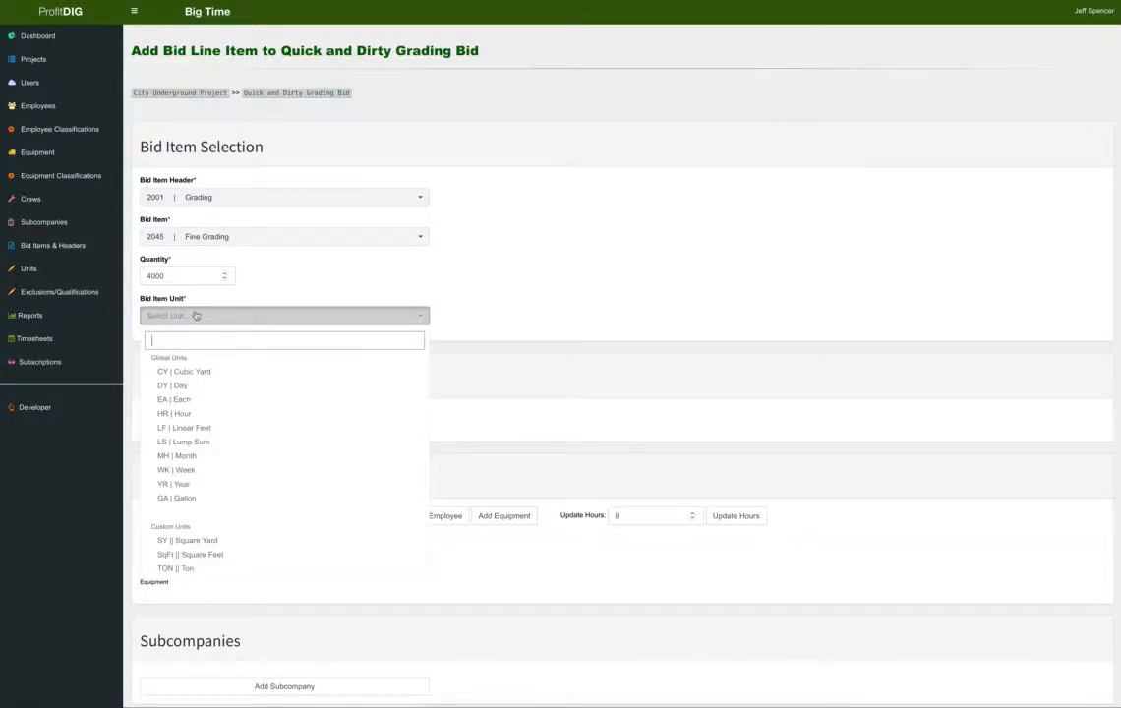
pyautogui.click(241, 541)
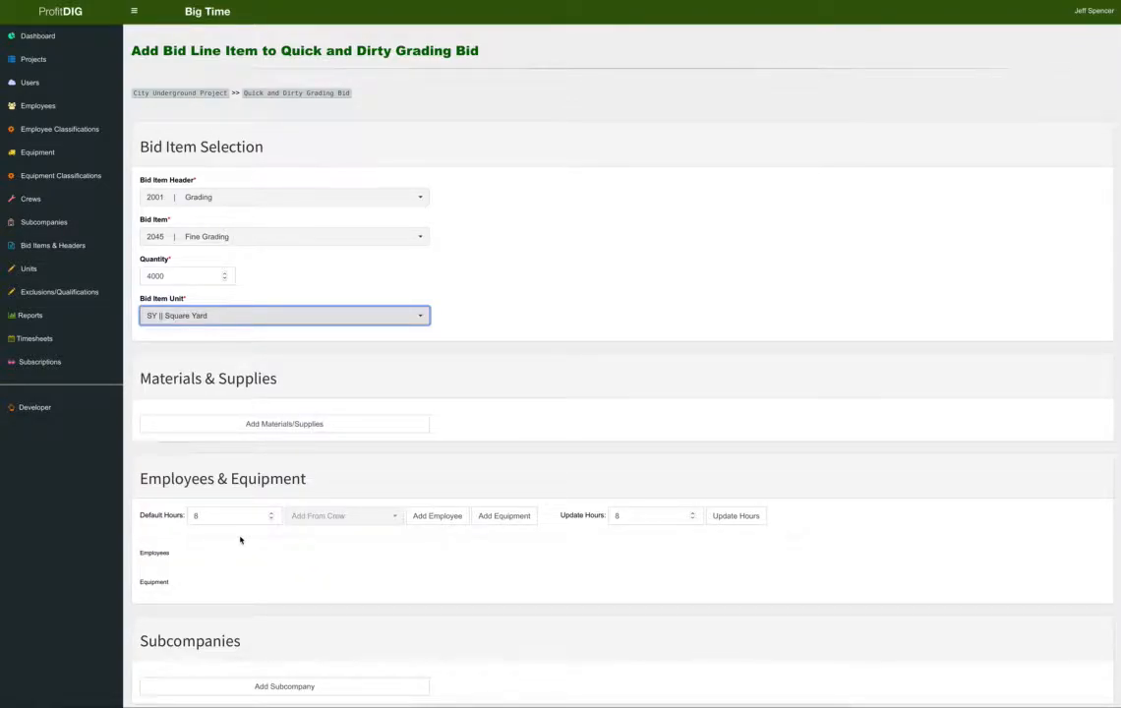
pyautogui.scroll(-3, 523, 405)
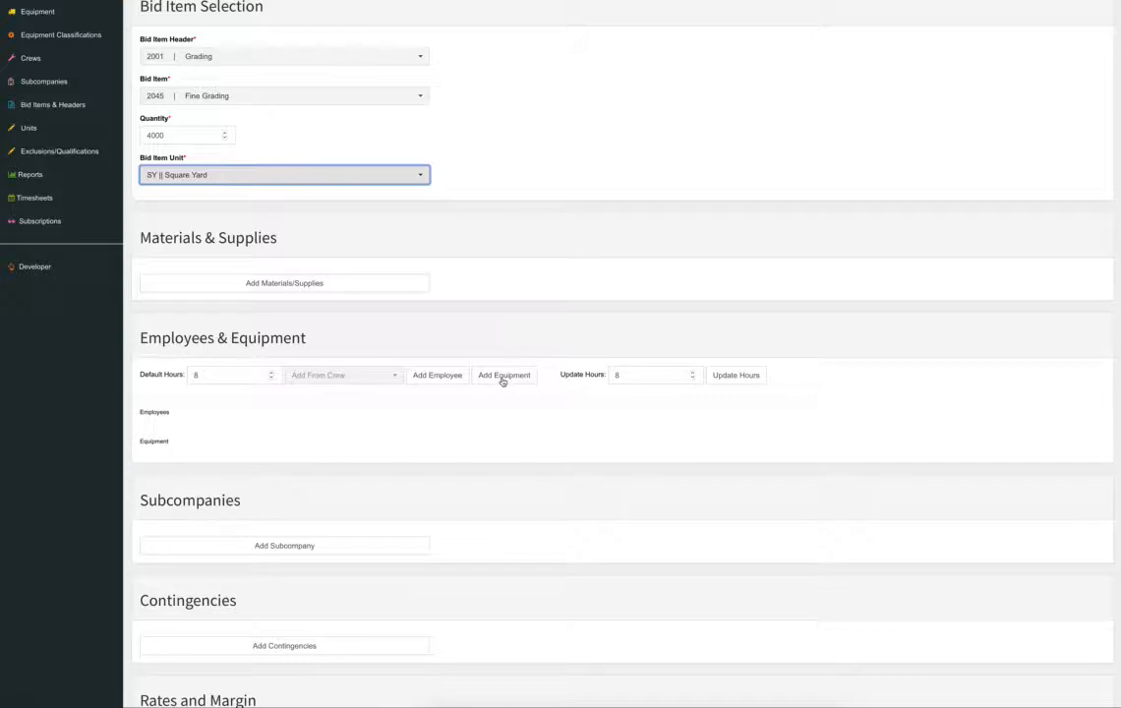
# Add the CAT 120 G motor grader to Fine Grading for 16 hours.
pyautogui.click(498, 381)
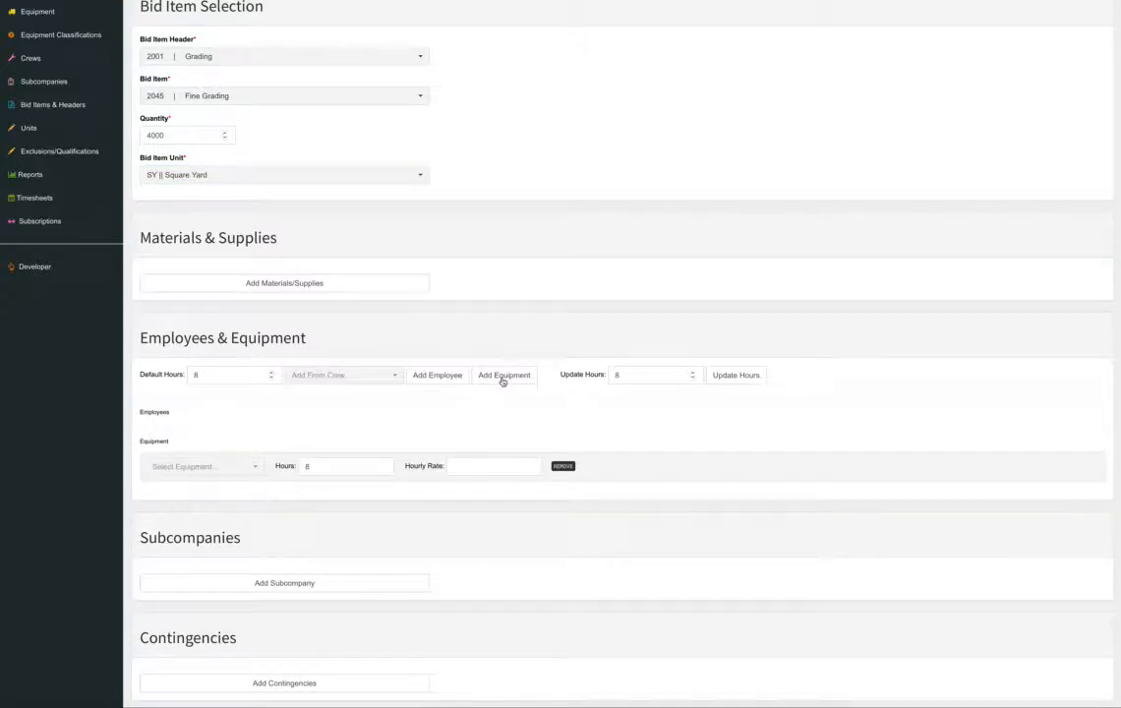
pyautogui.click(233, 468)
pyautogui.write('mo')
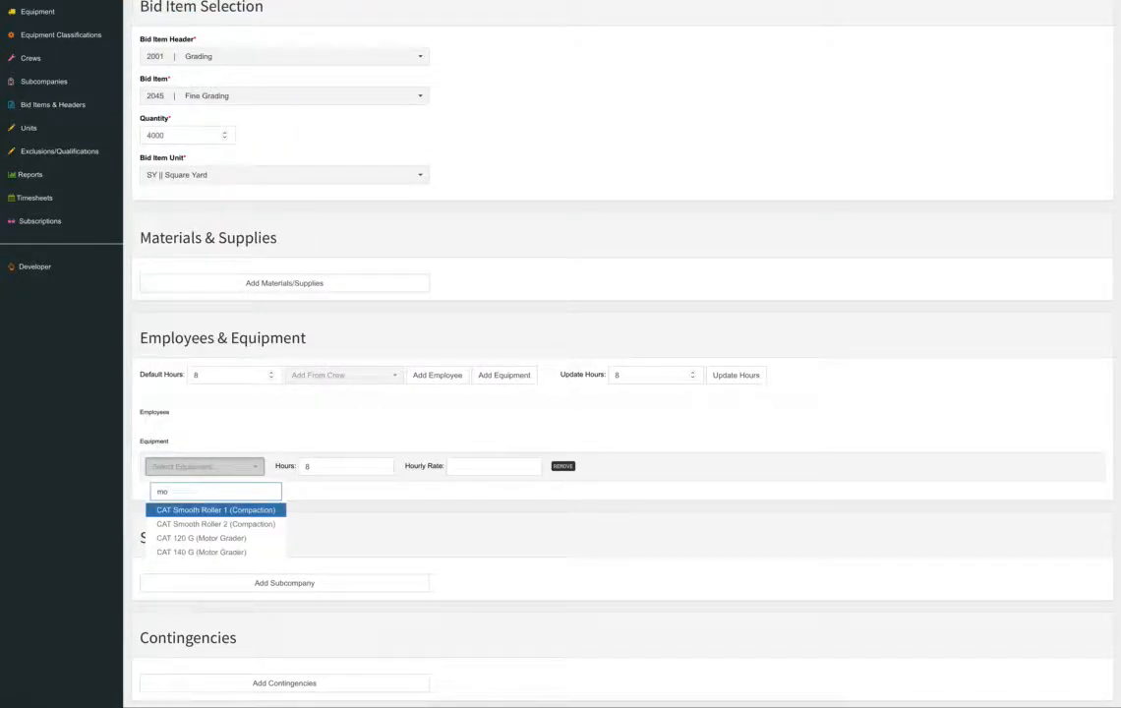
pyautogui.click(232, 539)
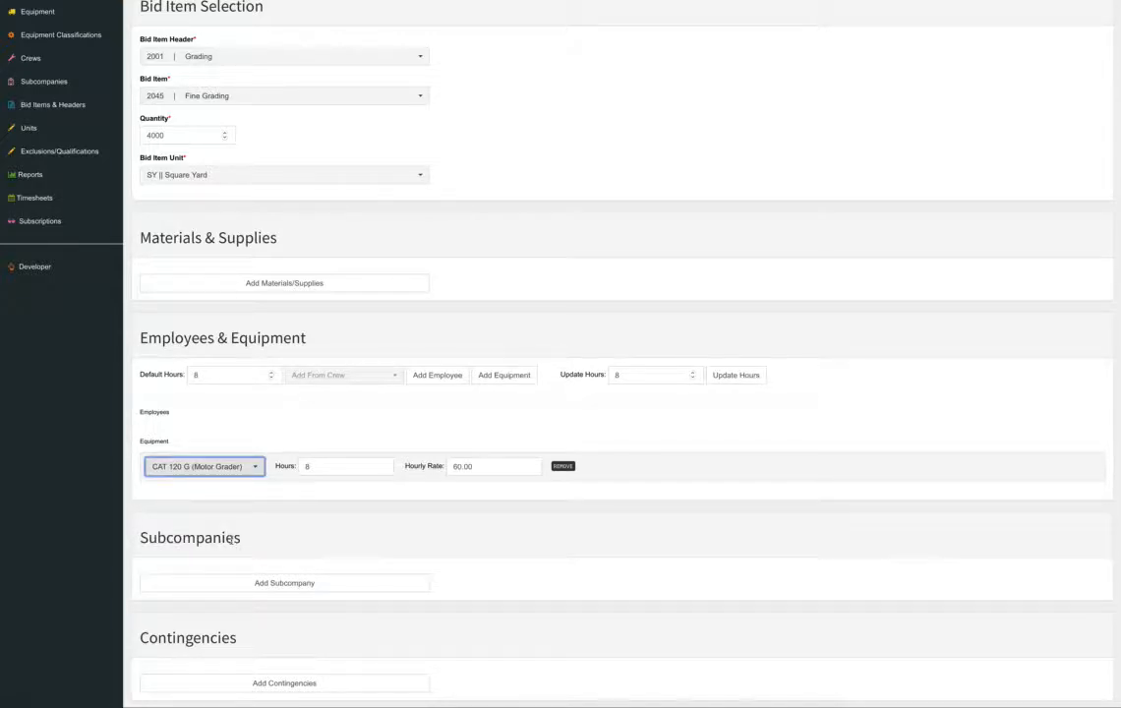
pyautogui.click(302, 465)
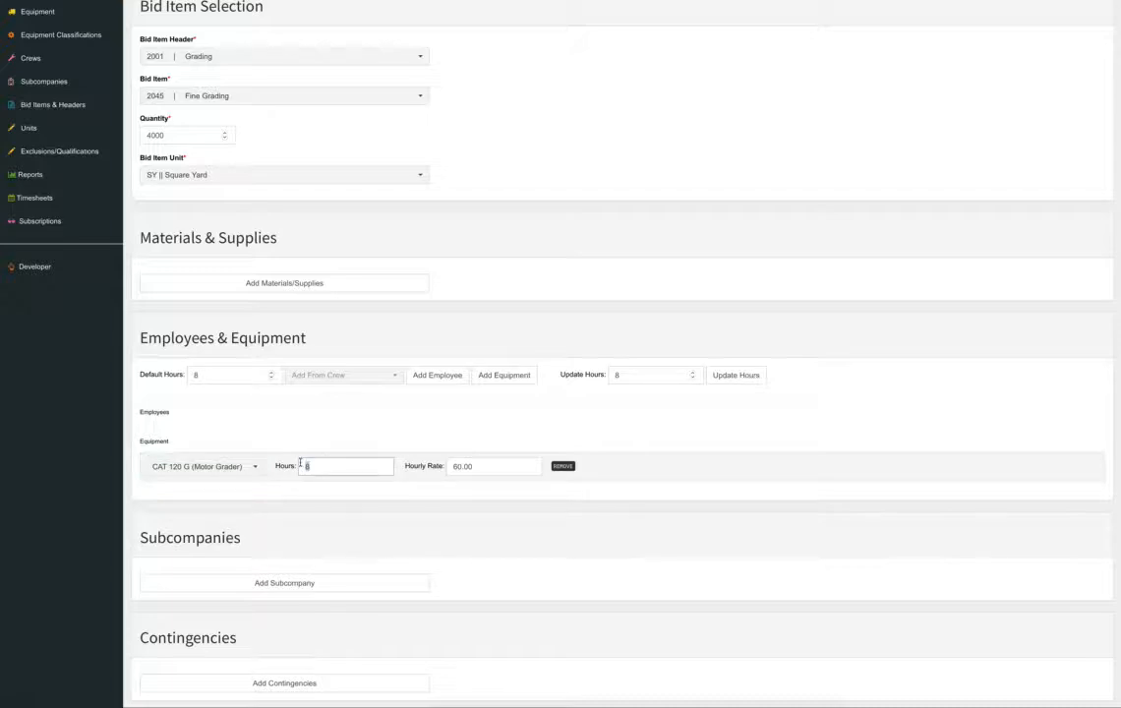
pyautogui.write('16')
# Add Operator 1 as an employee for 16 hours.
pyautogui.click(437, 375)
pyautogui.click(236, 447)
pyautogui.scroll(-1, 237, 447)
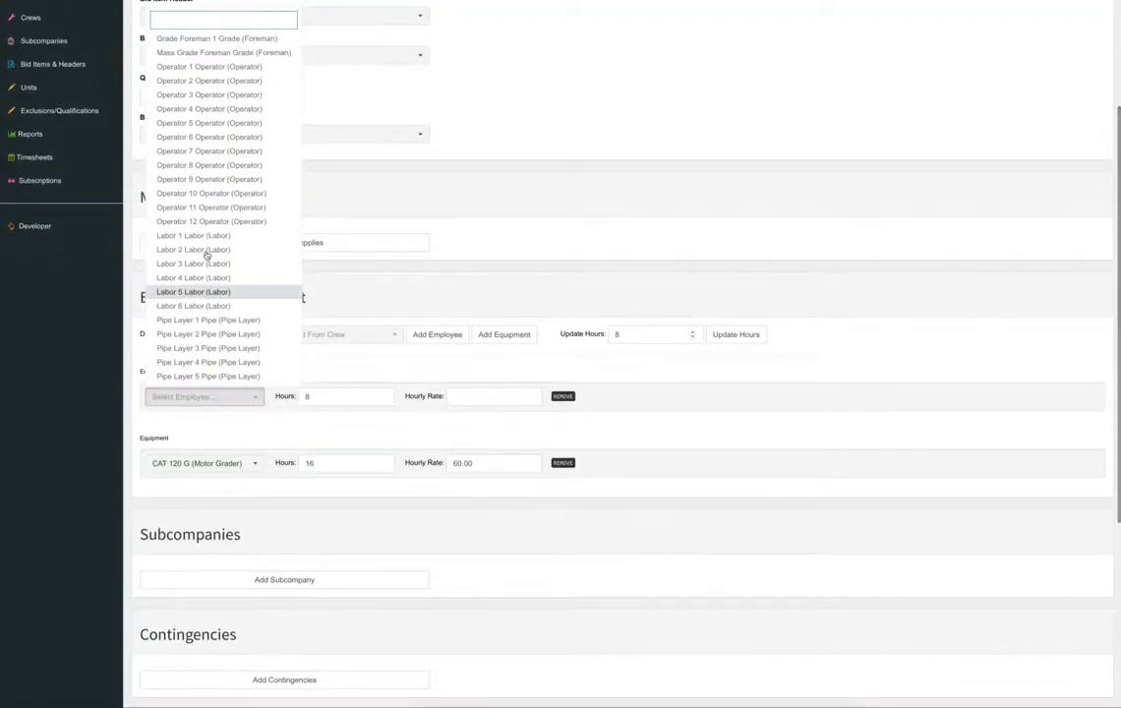
pyautogui.click(209, 66)
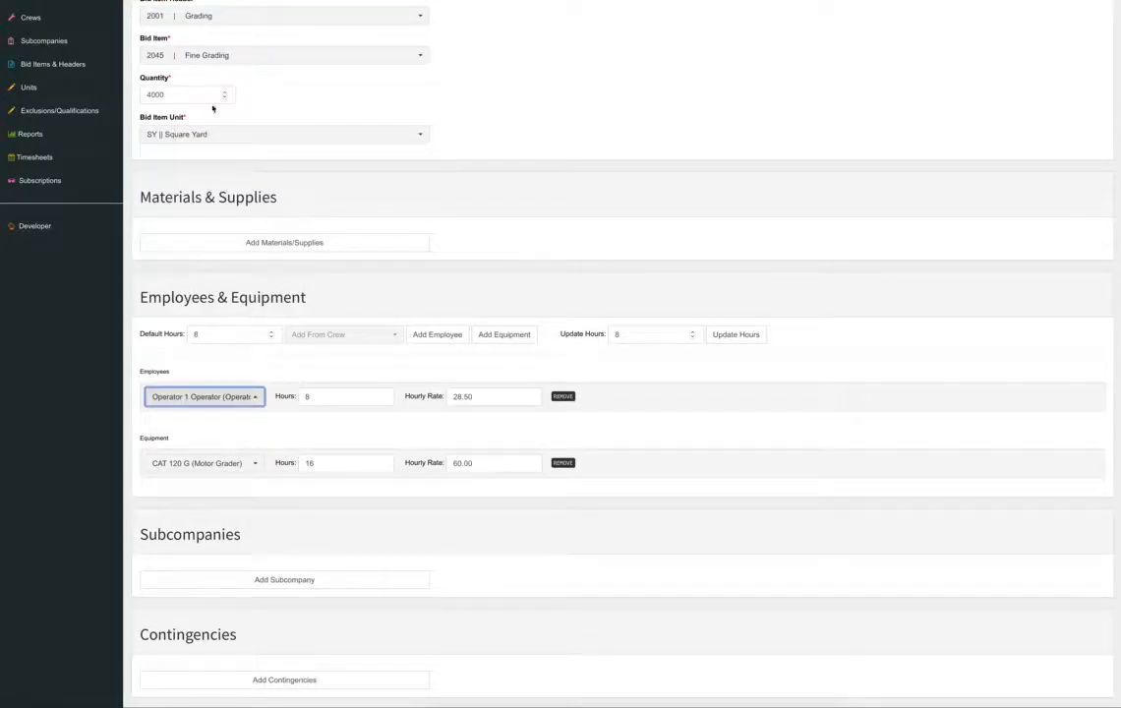
pyautogui.doubleClick(327, 396)
pyautogui.write('16')
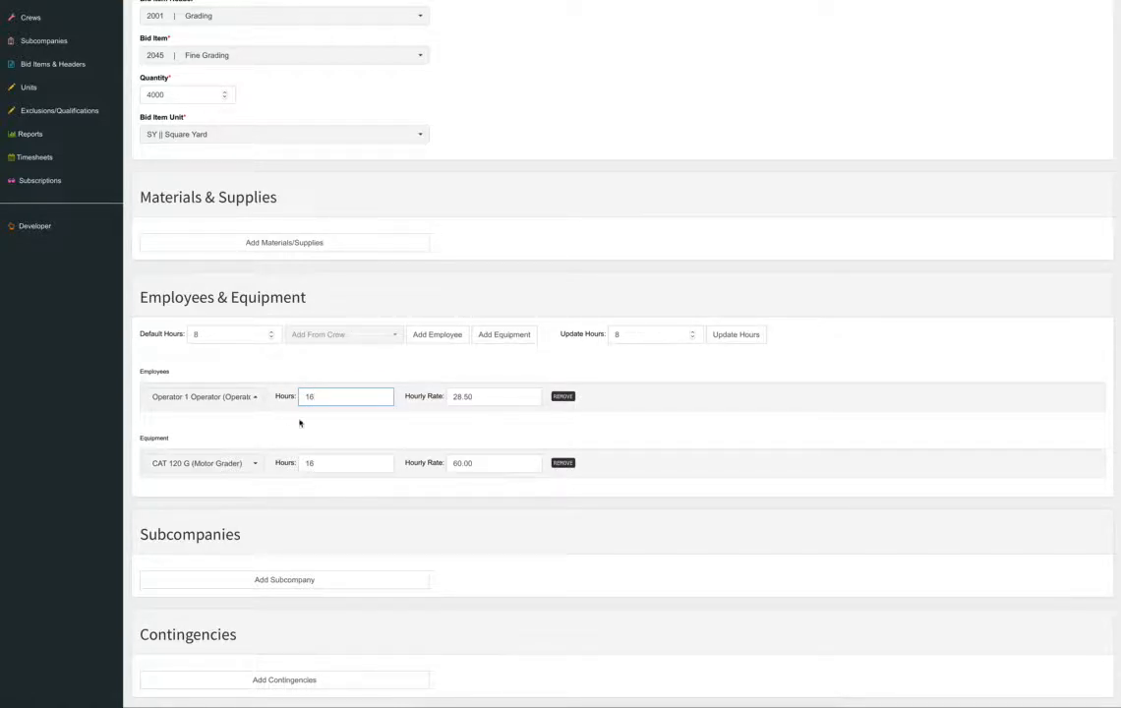
# Add CAT Smooth Roller 1 as a second equipment row for 16 hours.
pyautogui.click(507, 337)
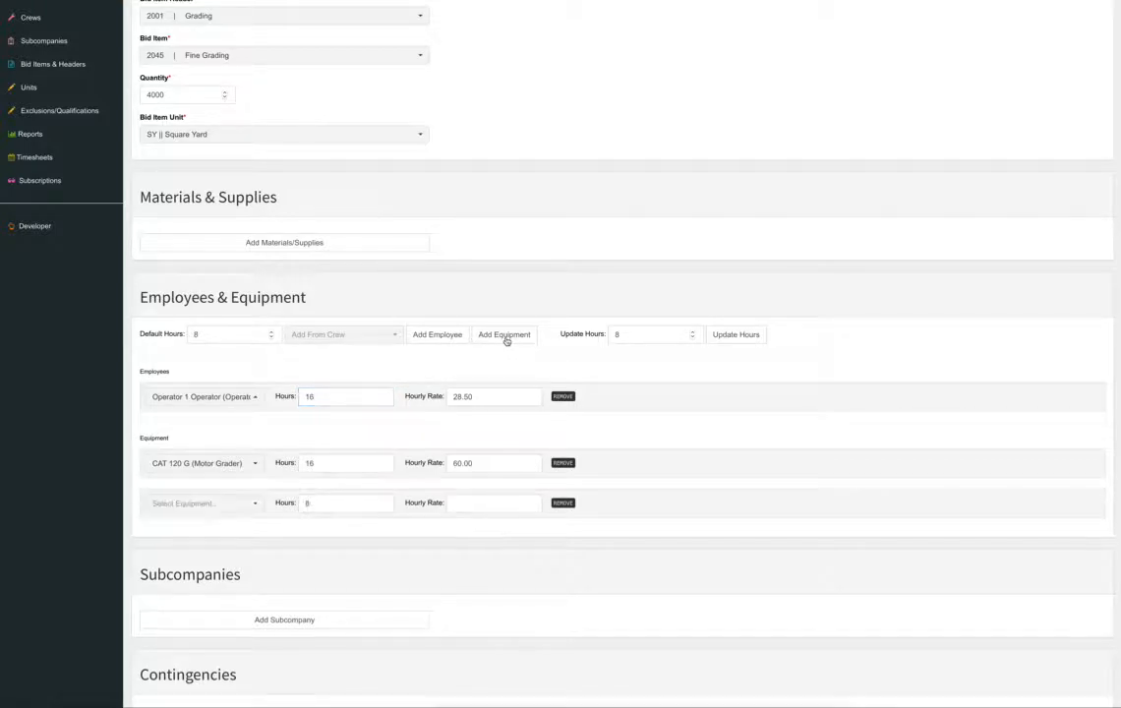
pyautogui.click(230, 504)
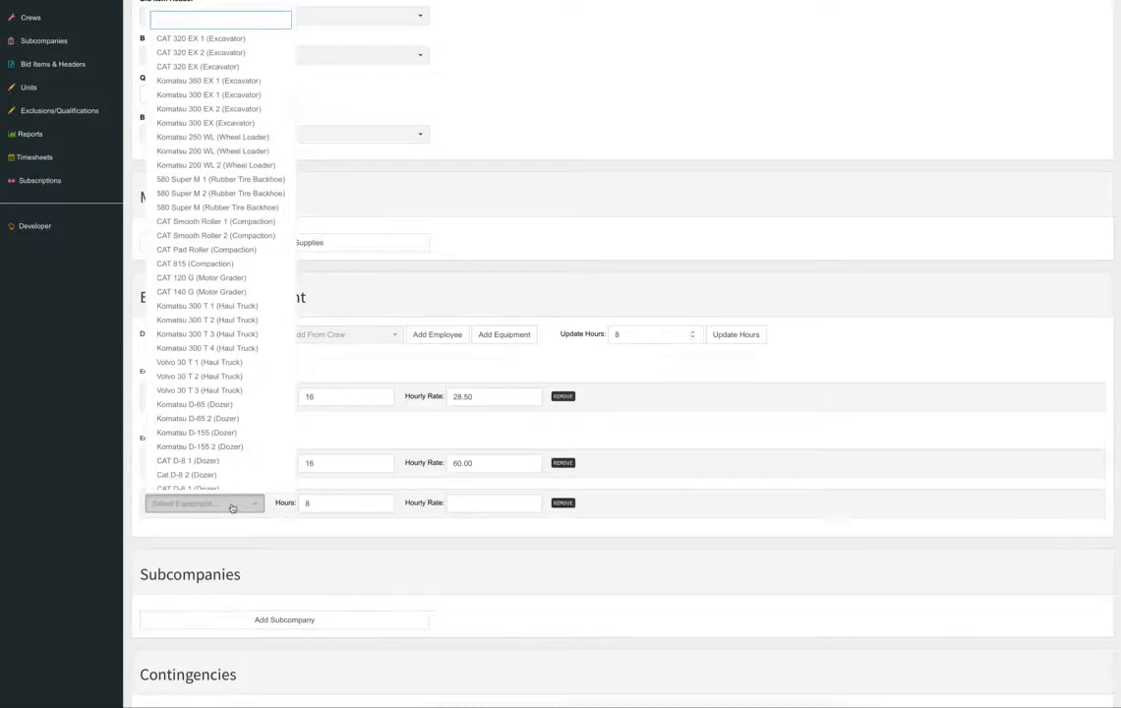
pyautogui.write('rol')
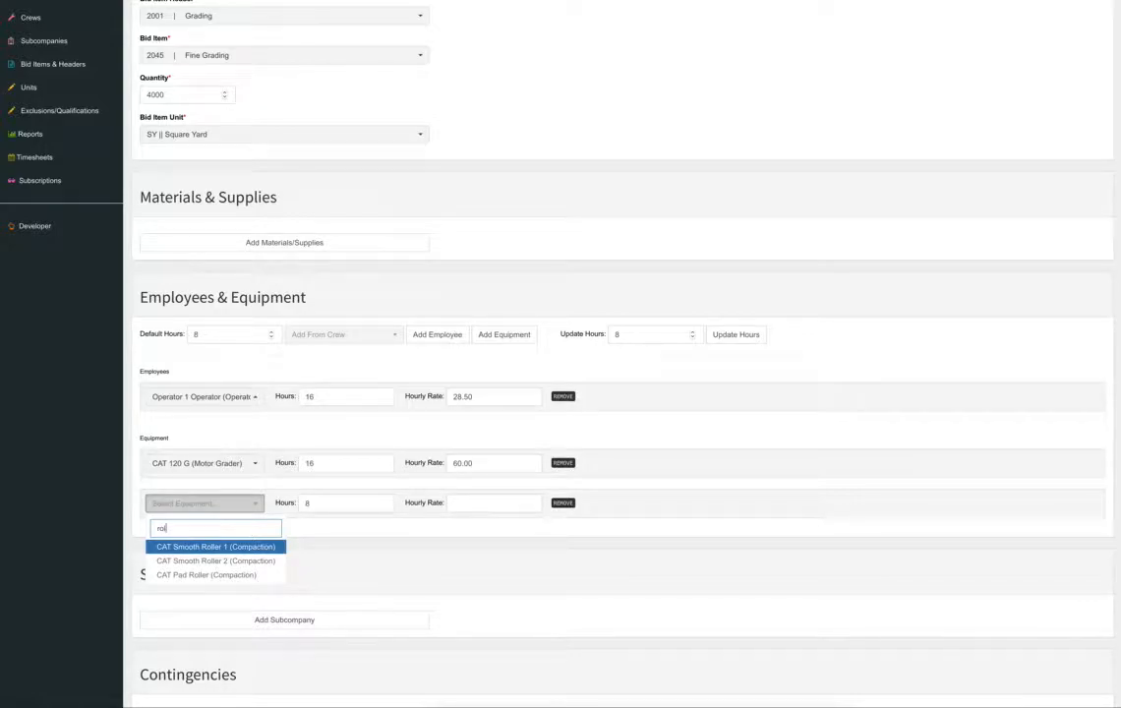
pyautogui.click(244, 549)
pyautogui.click(326, 502)
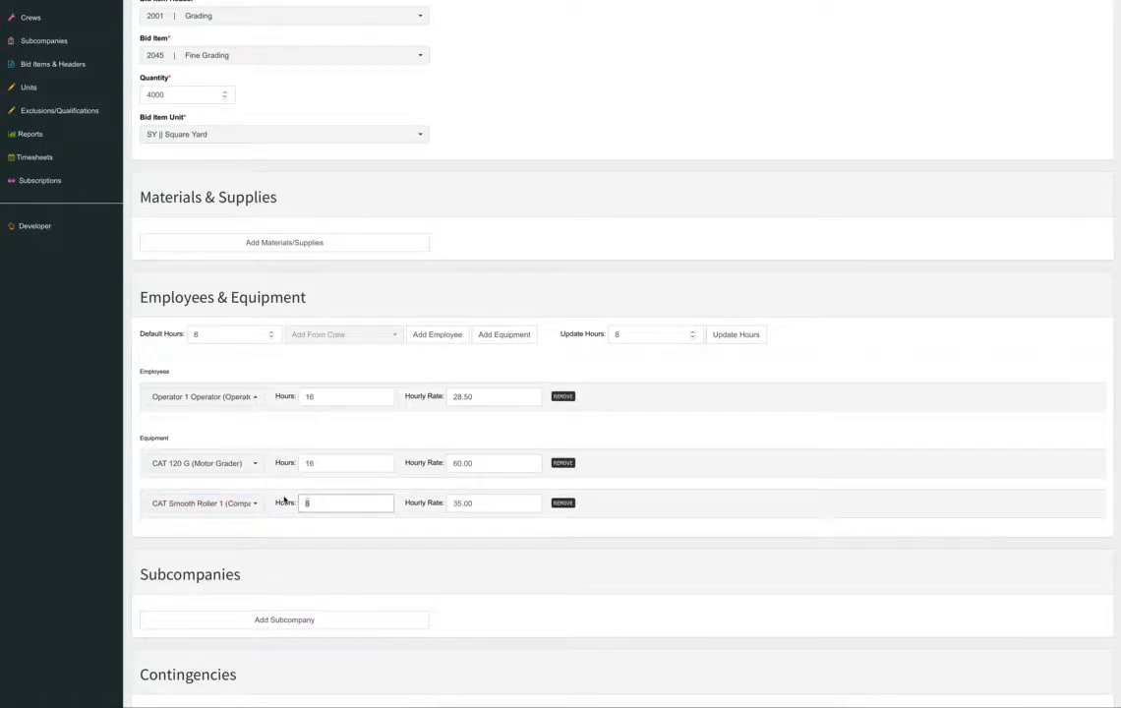
pyautogui.press('BackSpace')
pyautogui.write('16')
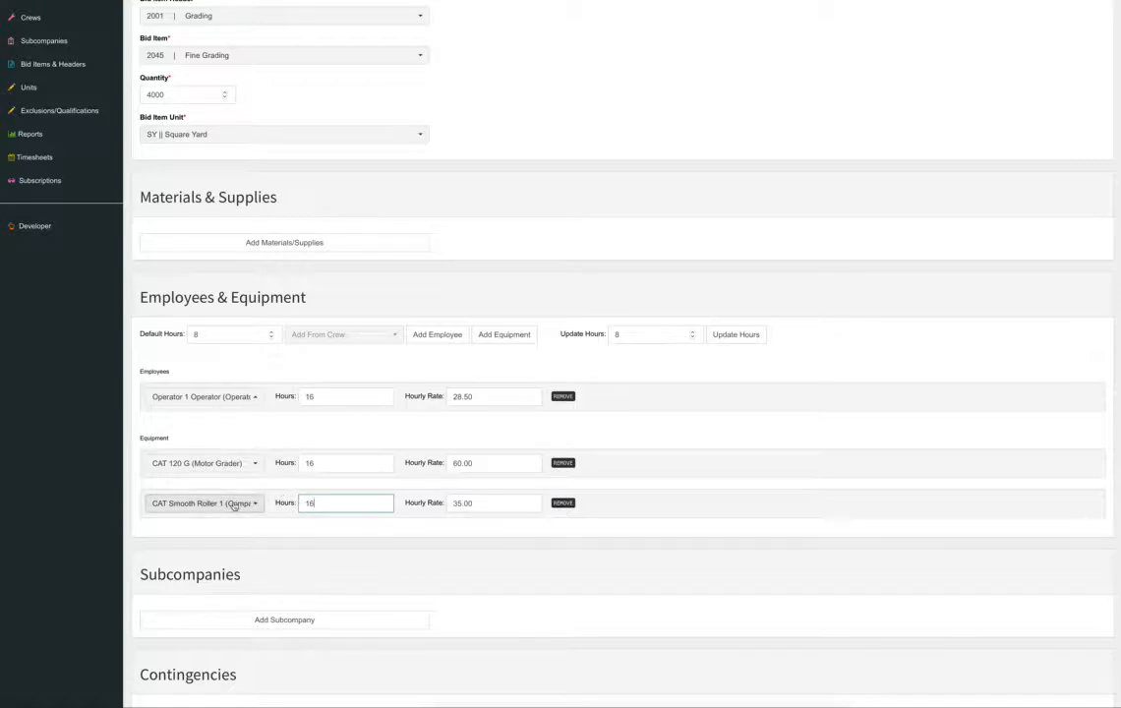
# Add Operator 2 as an employee for 16 hours.
pyautogui.click(439, 334)
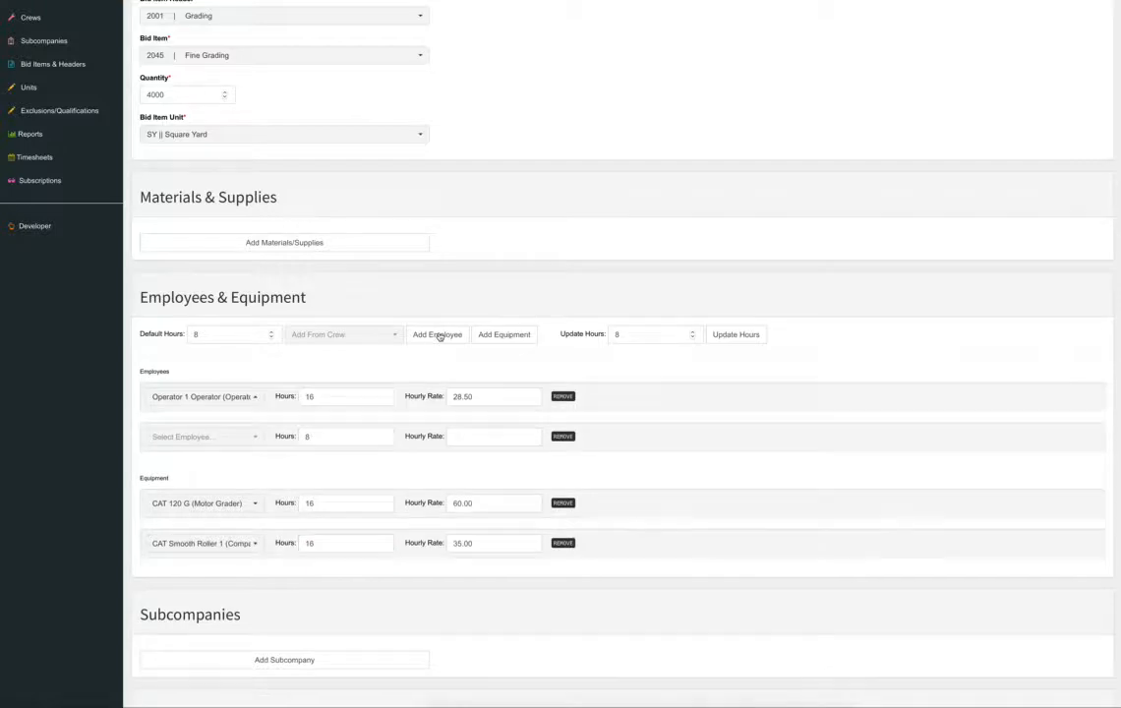
pyautogui.click(238, 436)
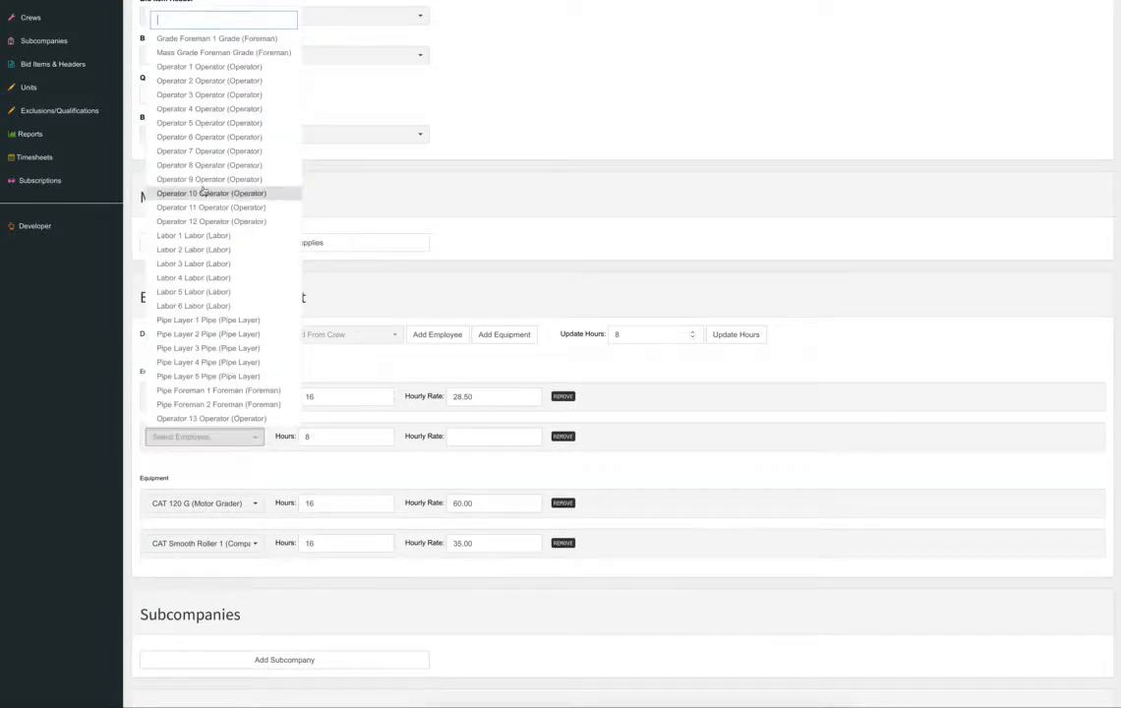
pyautogui.click(228, 86)
pyautogui.click(328, 437)
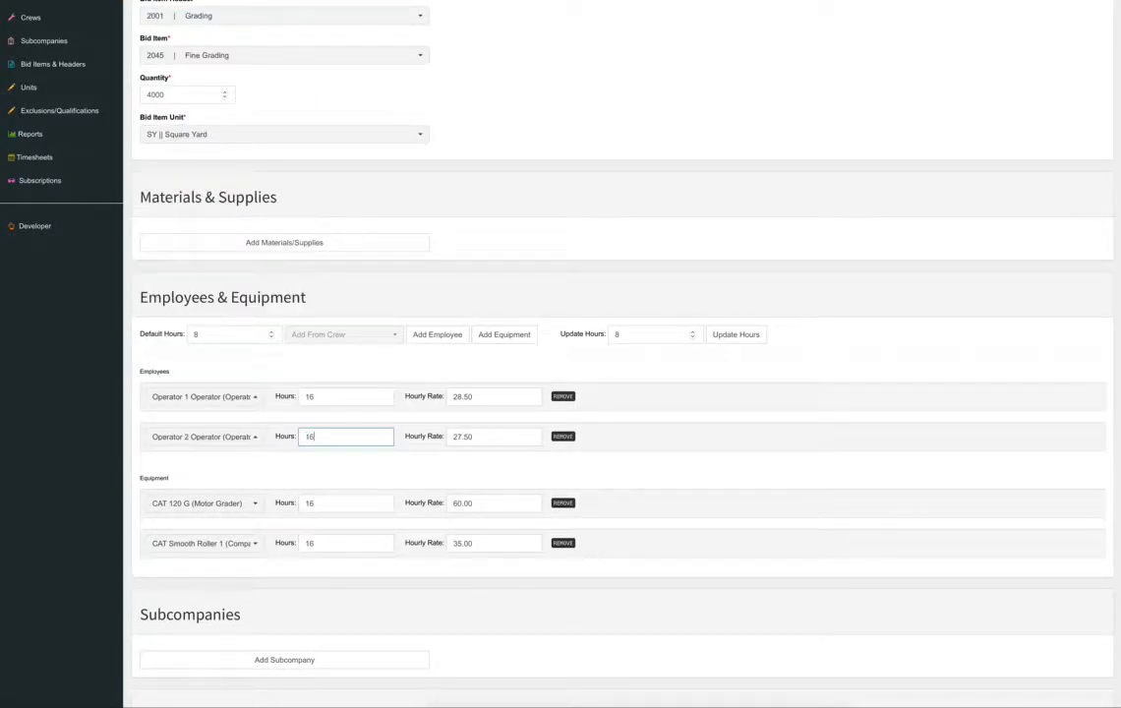
pyautogui.click(709, 413)
# Add Labor 1 as a third employee for 16 hours.
pyautogui.scroll(-1, 453, 338)
pyautogui.click(451, 334)
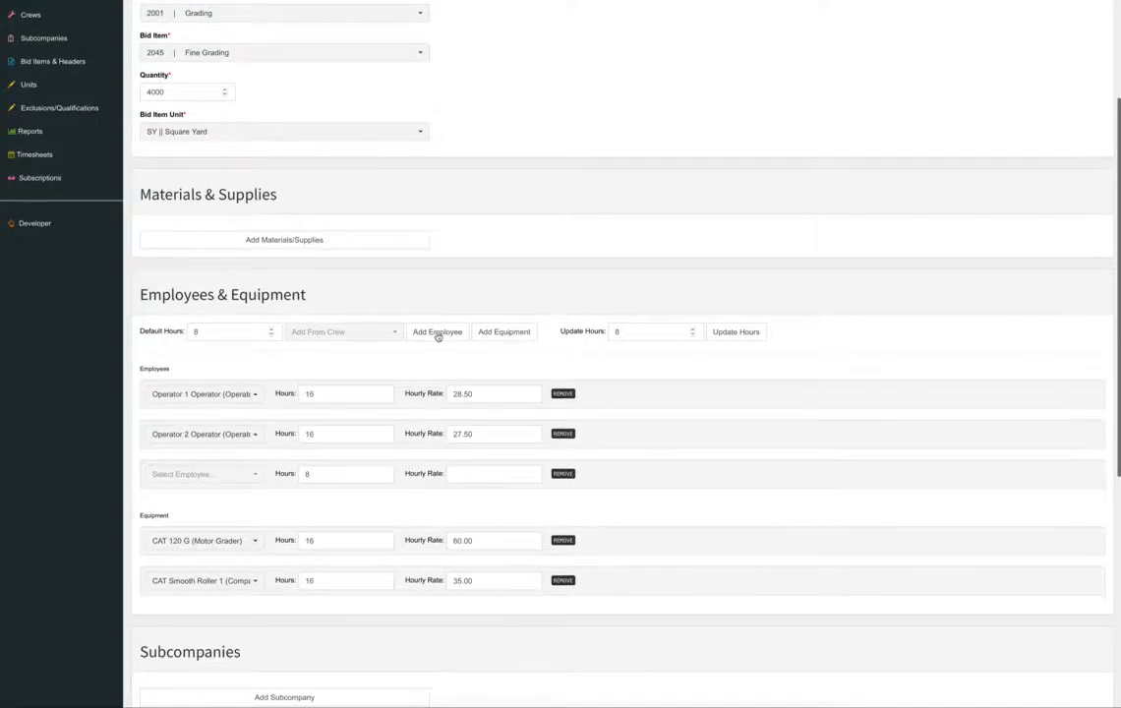
pyautogui.click(253, 477)
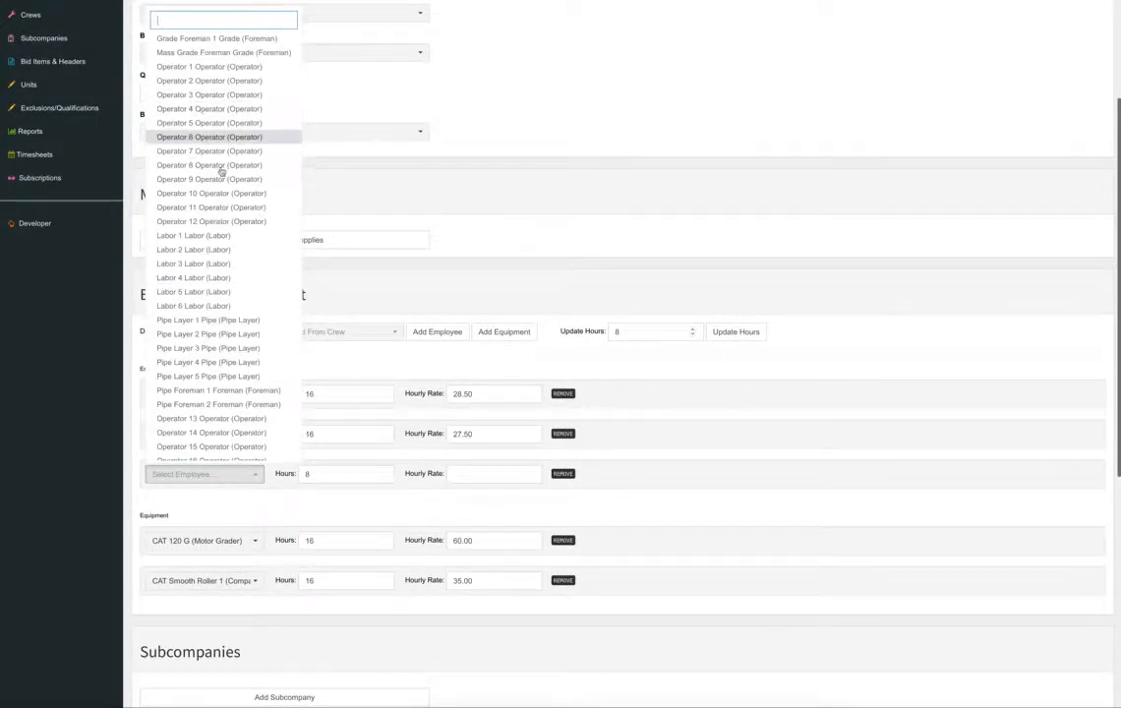
pyautogui.click(220, 236)
pyautogui.doubleClick(308, 473)
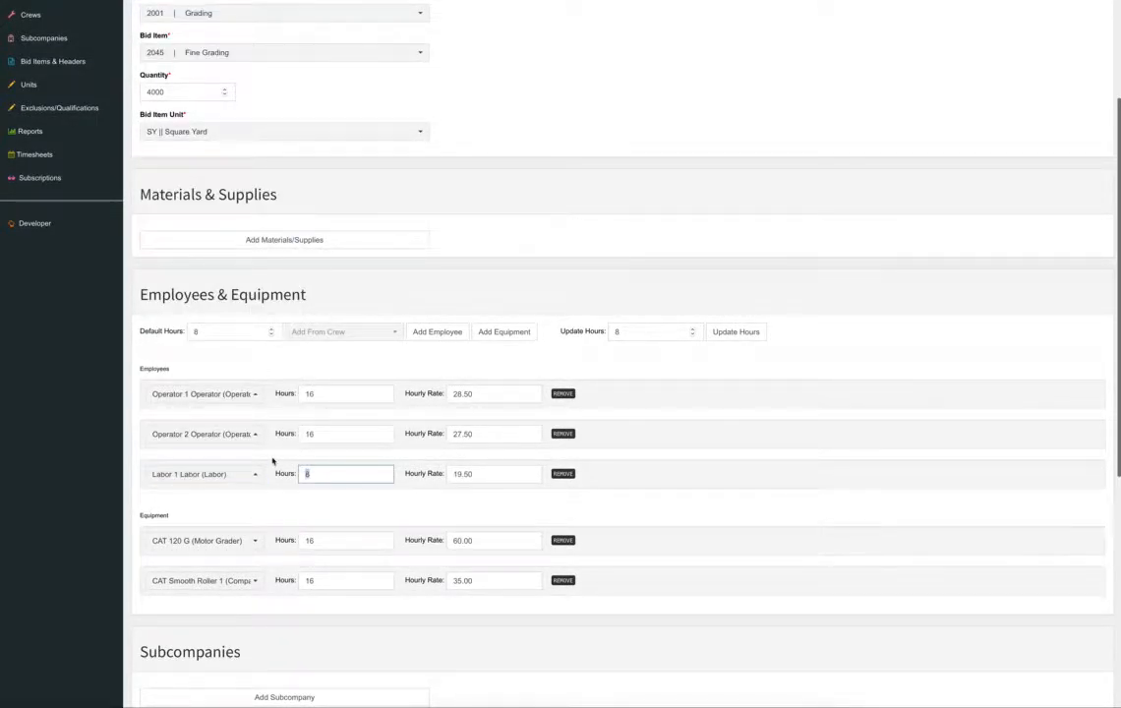
pyautogui.write('16')
pyautogui.click(775, 450)
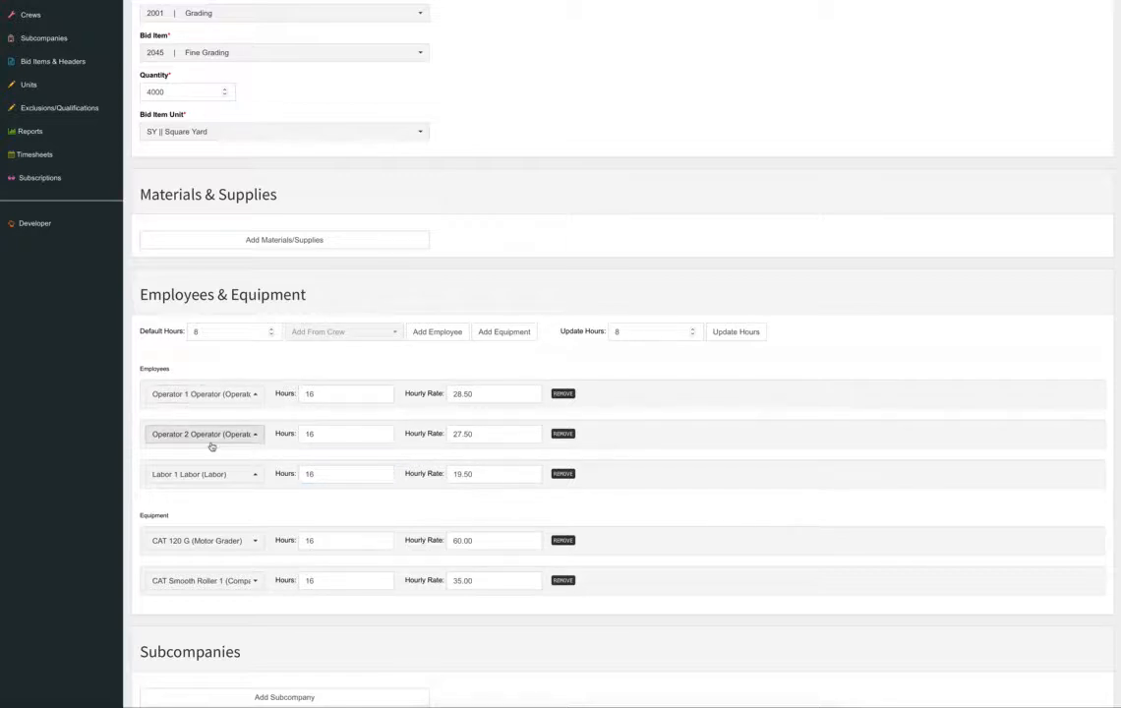
pyautogui.scroll(-1, 228, 464)
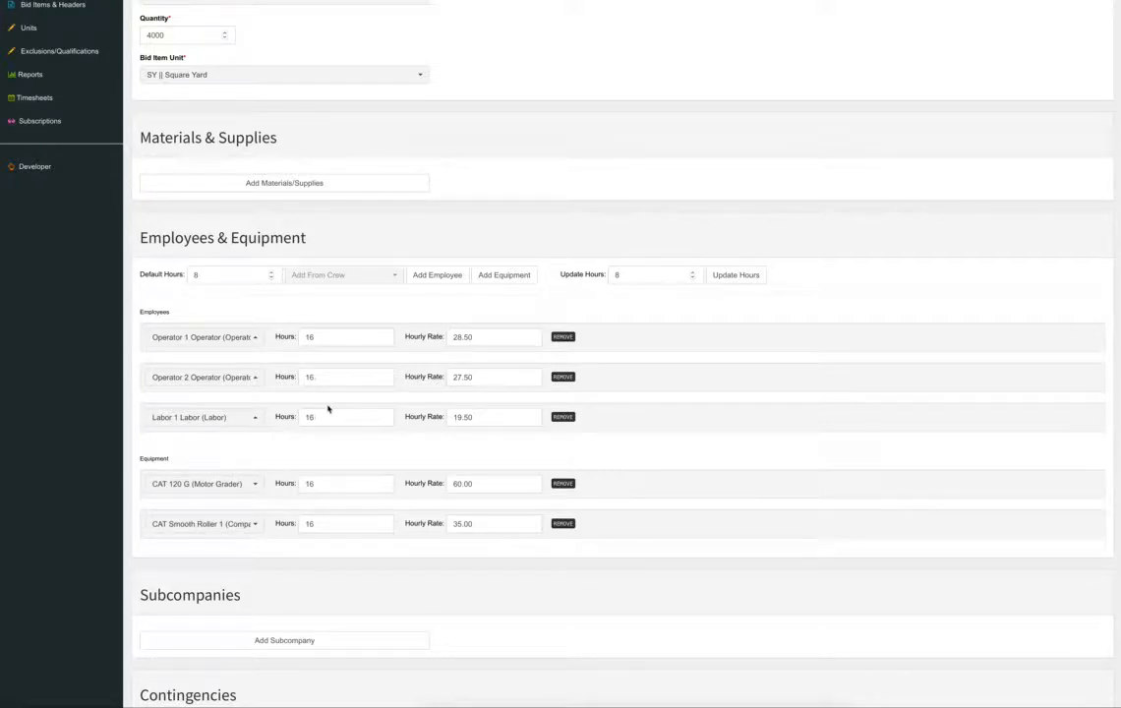
pyautogui.scroll(4, 686, 391)
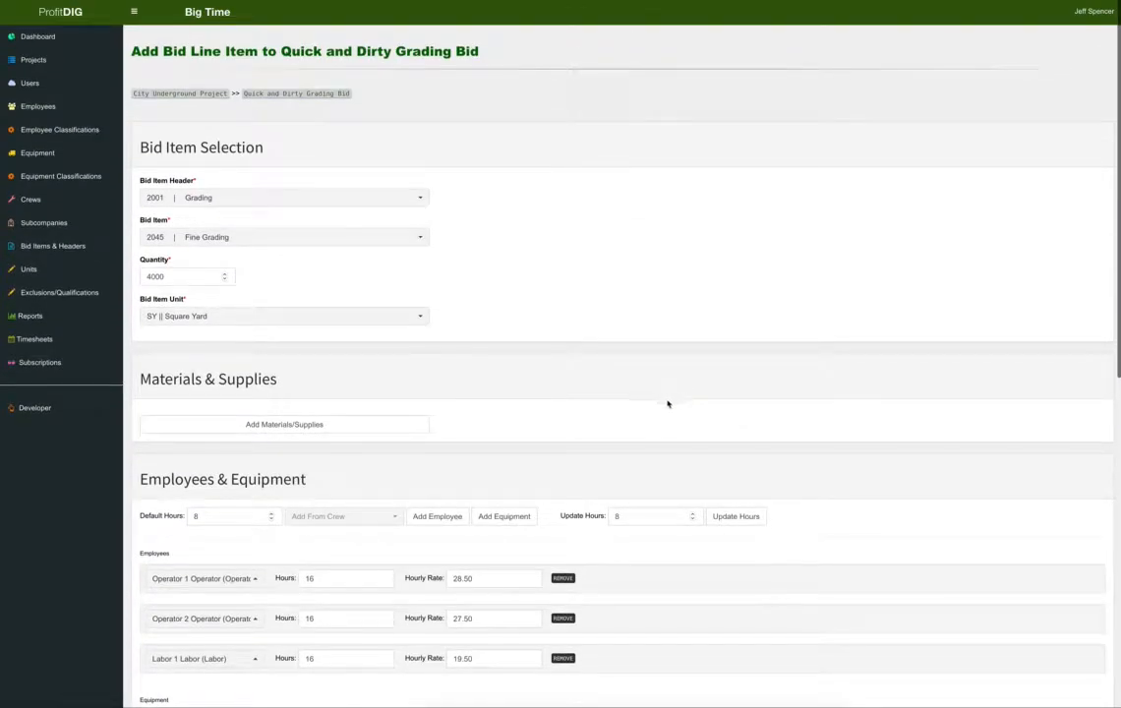
pyautogui.scroll(-8, 668, 403)
pyautogui.scroll(-3, 552, 430)
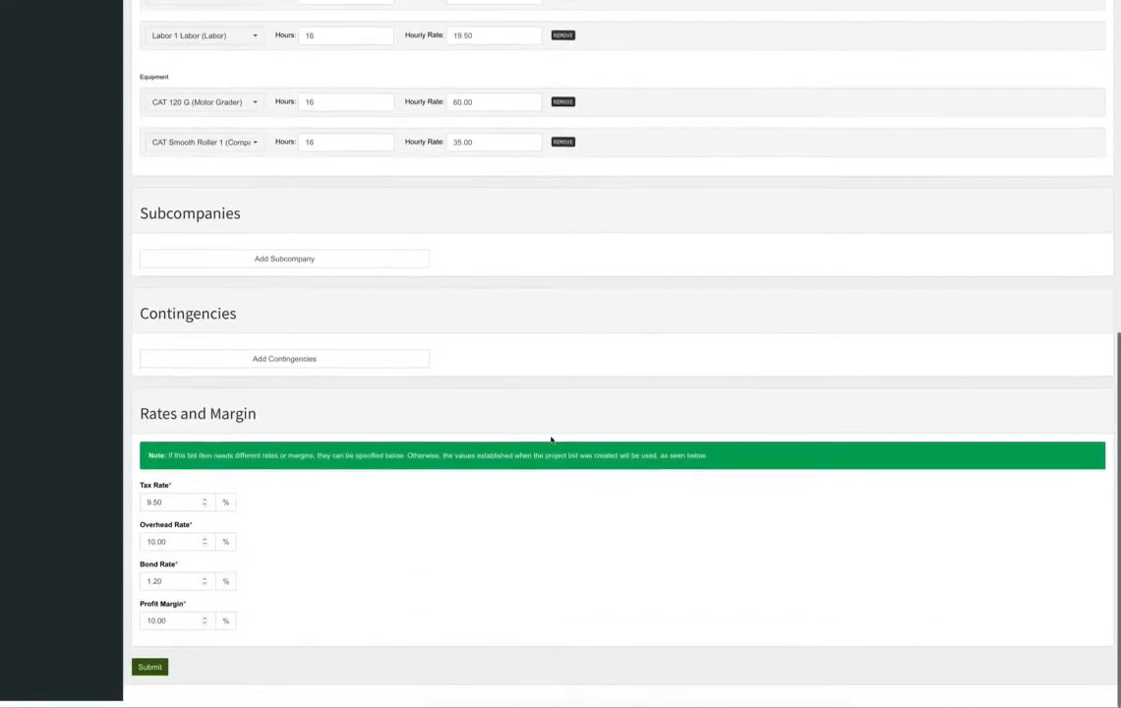
# Submit Fine Grading, adding 4000 SY at $0.84 ($3,348.81) to the bid.
pyautogui.click(151, 675)
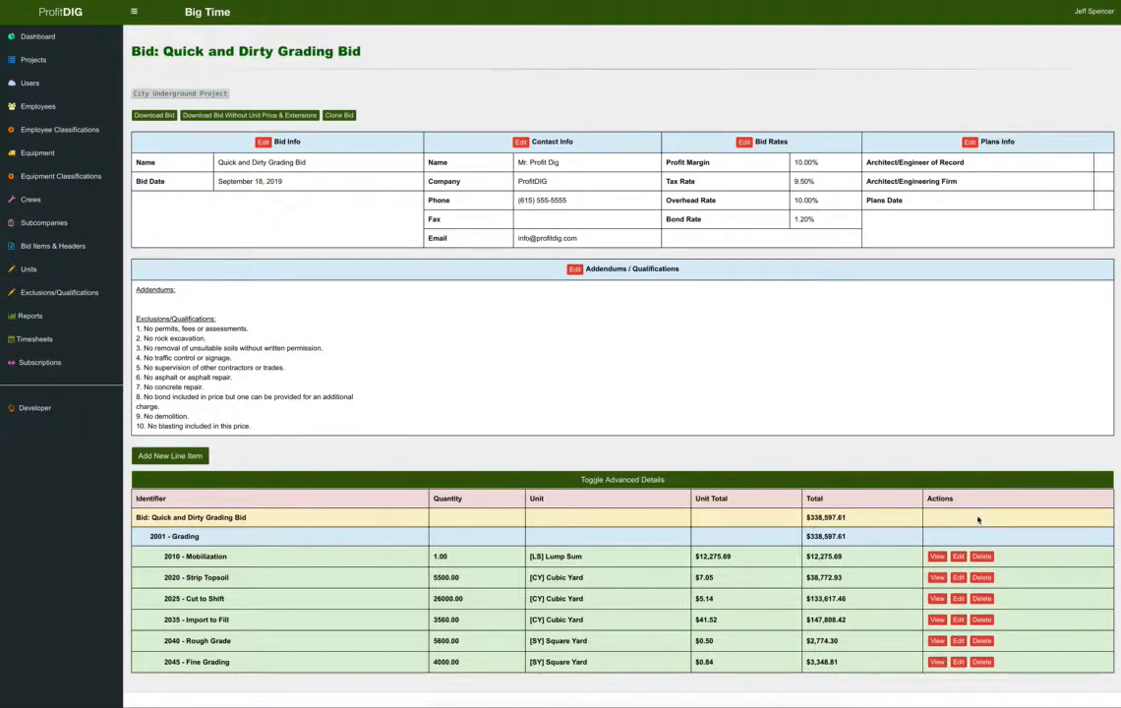
# Create a line item 2050 Replace Topsoil under Grading, quantity 1250 CY Cubic Yard.
pyautogui.click(164, 455)
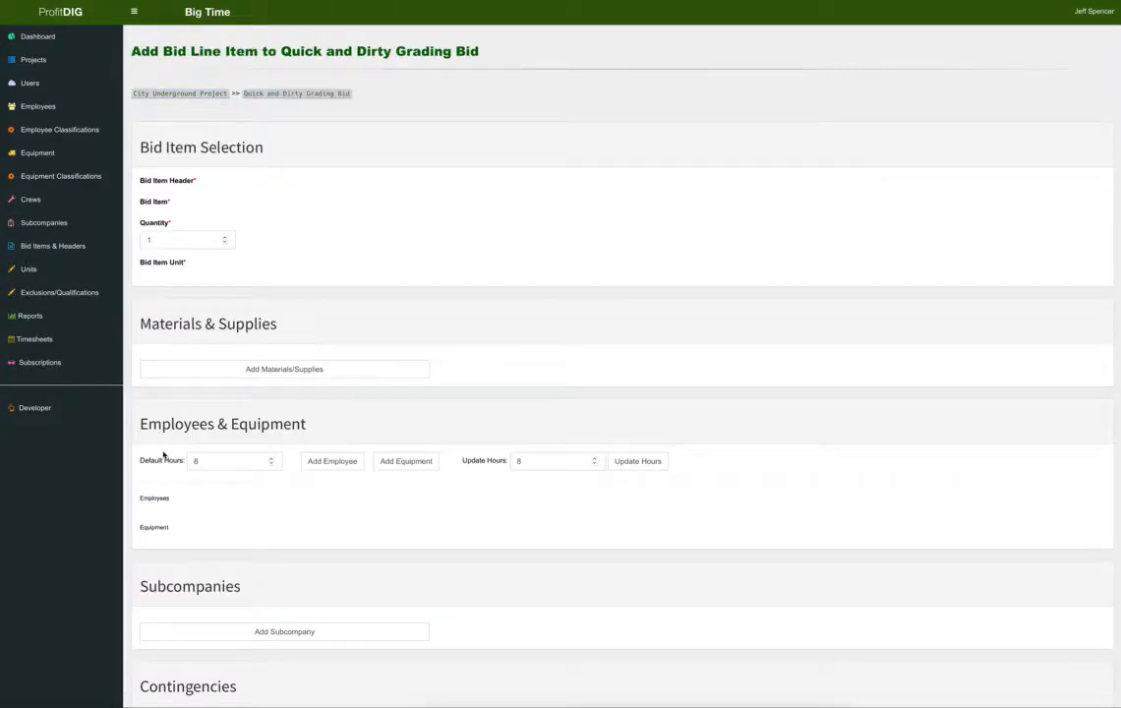
pyautogui.click(222, 198)
pyautogui.click(229, 256)
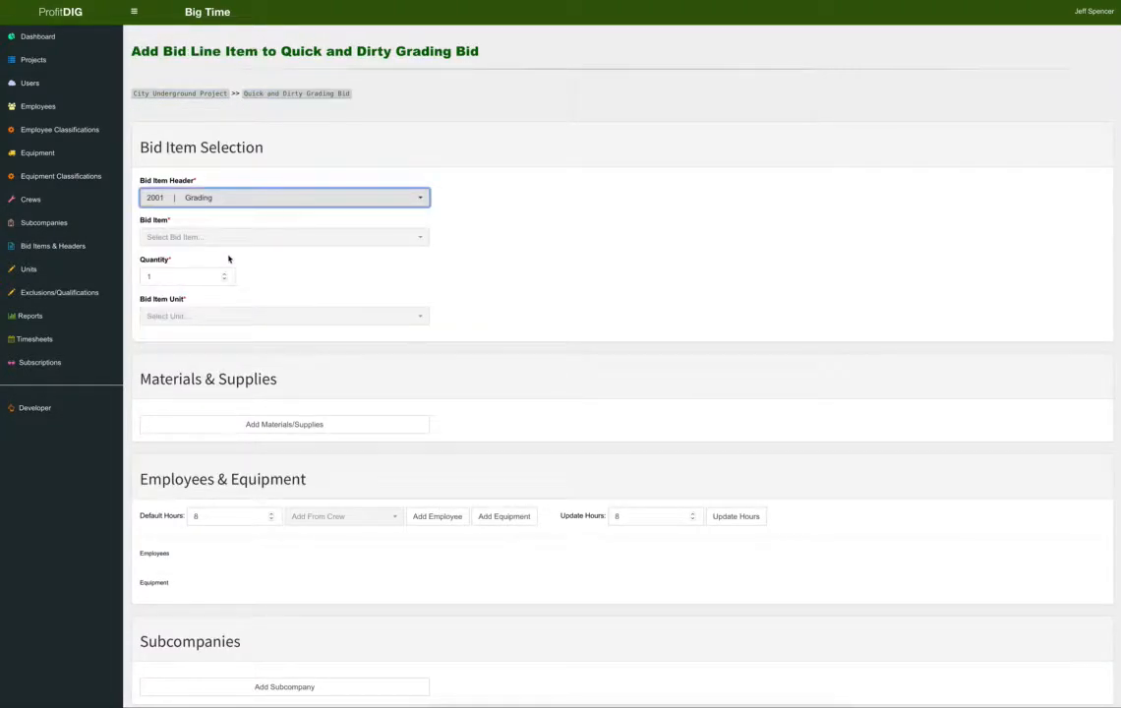
pyautogui.click(245, 237)
pyautogui.click(245, 298)
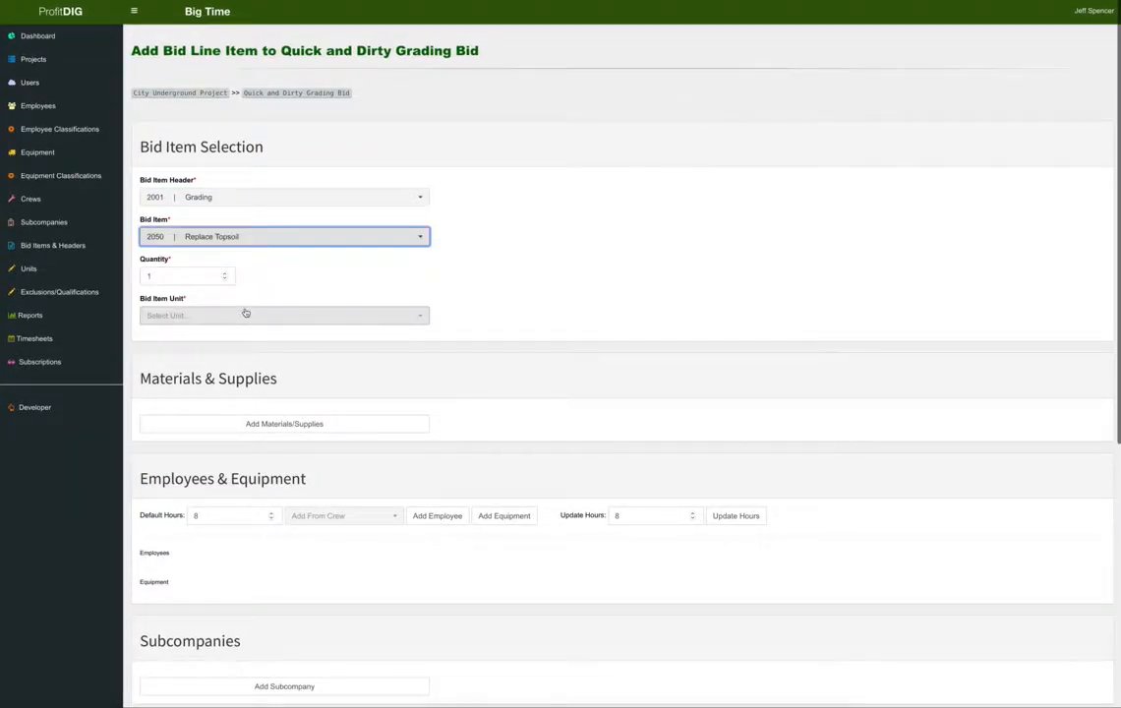
pyautogui.moveTo(164, 272); pyautogui.dragTo(122, 276)
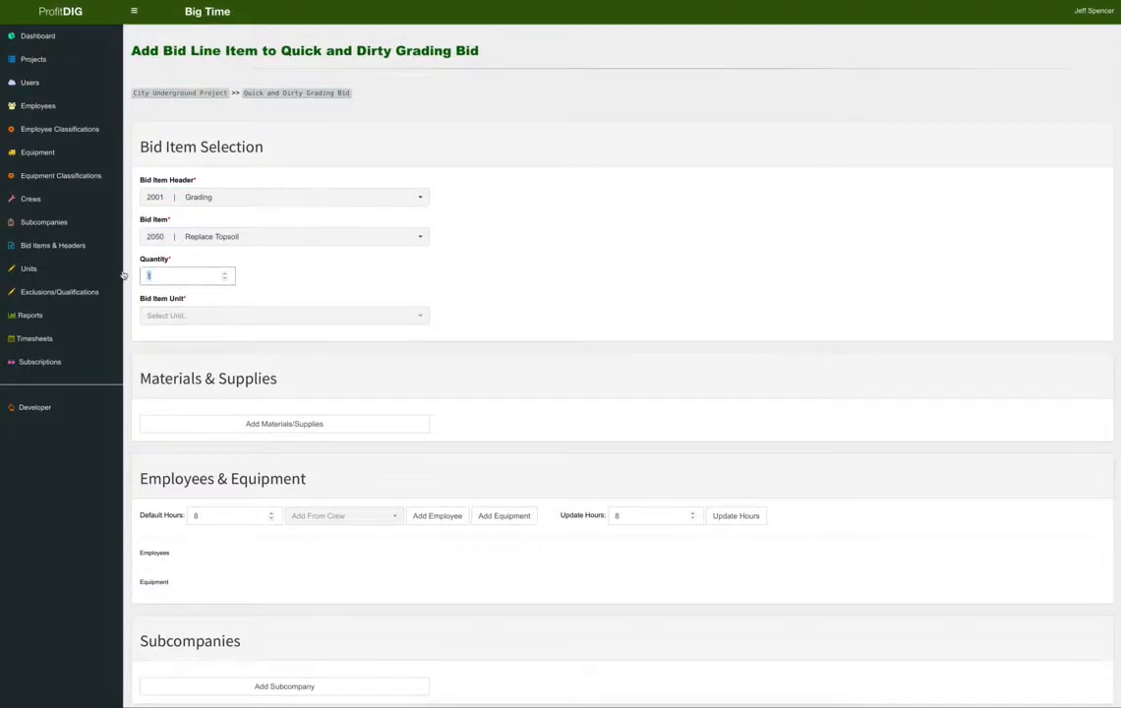
pyautogui.write('1250')
pyautogui.click(197, 316)
pyautogui.click(198, 375)
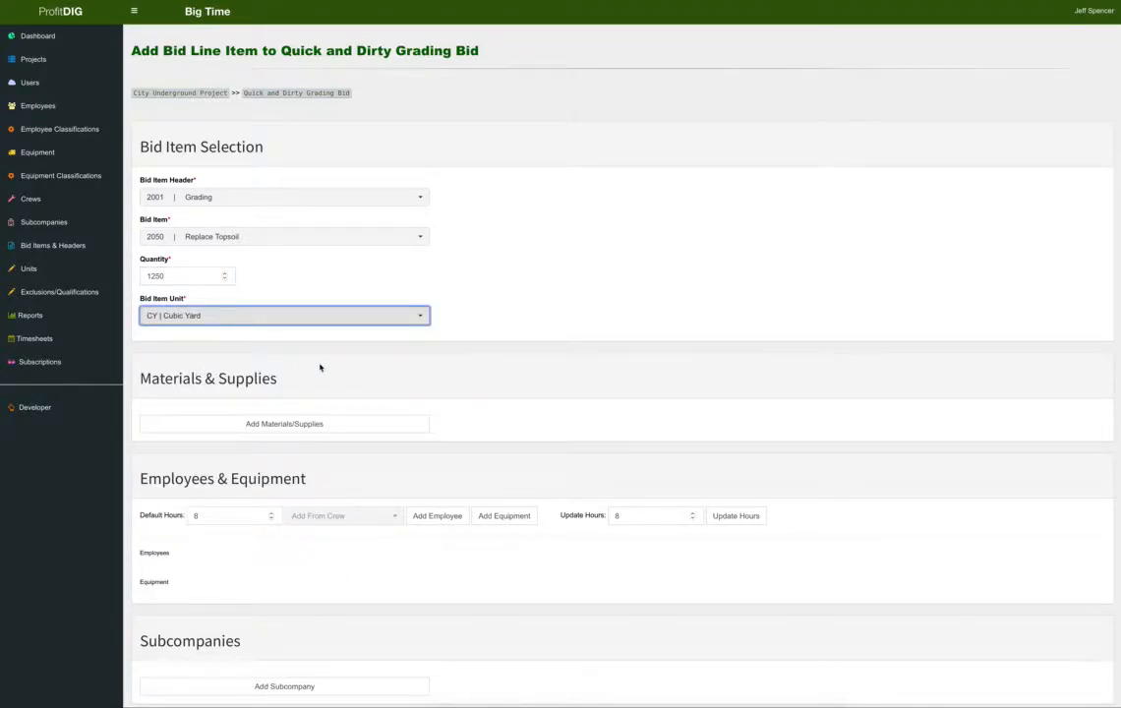
pyautogui.scroll(-2, 320, 368)
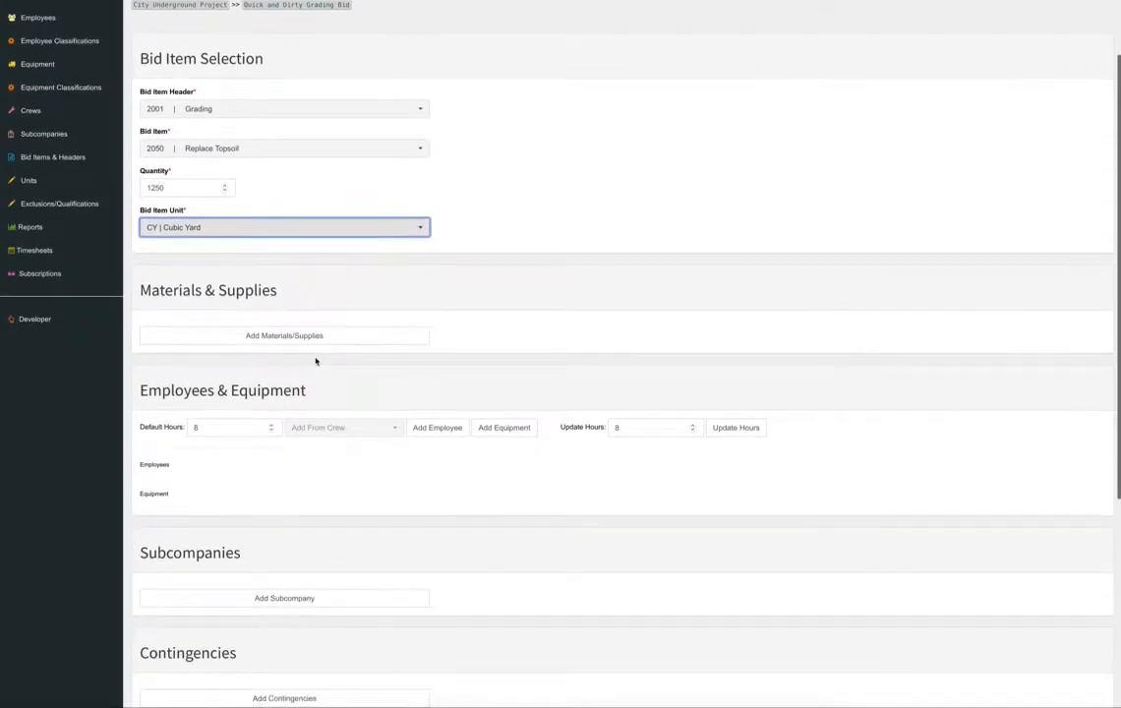
# Add the CAT D-6 1 dozer to Replace Topsoil for 80 hours.
pyautogui.click(502, 428)
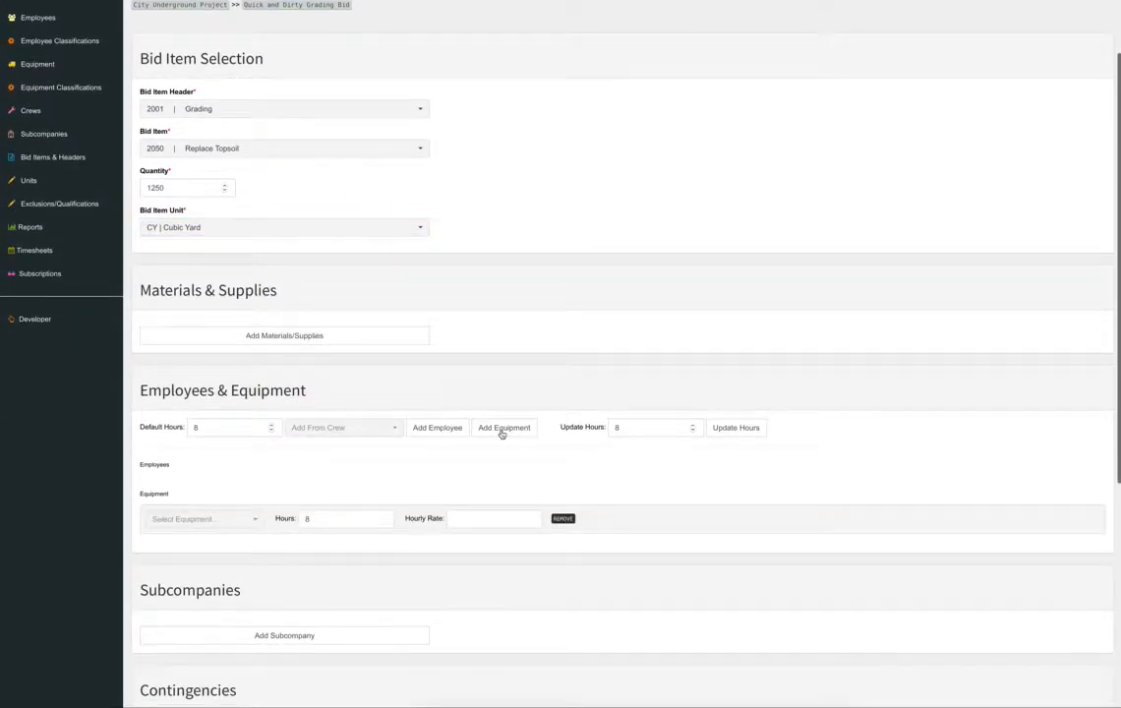
pyautogui.click(240, 519)
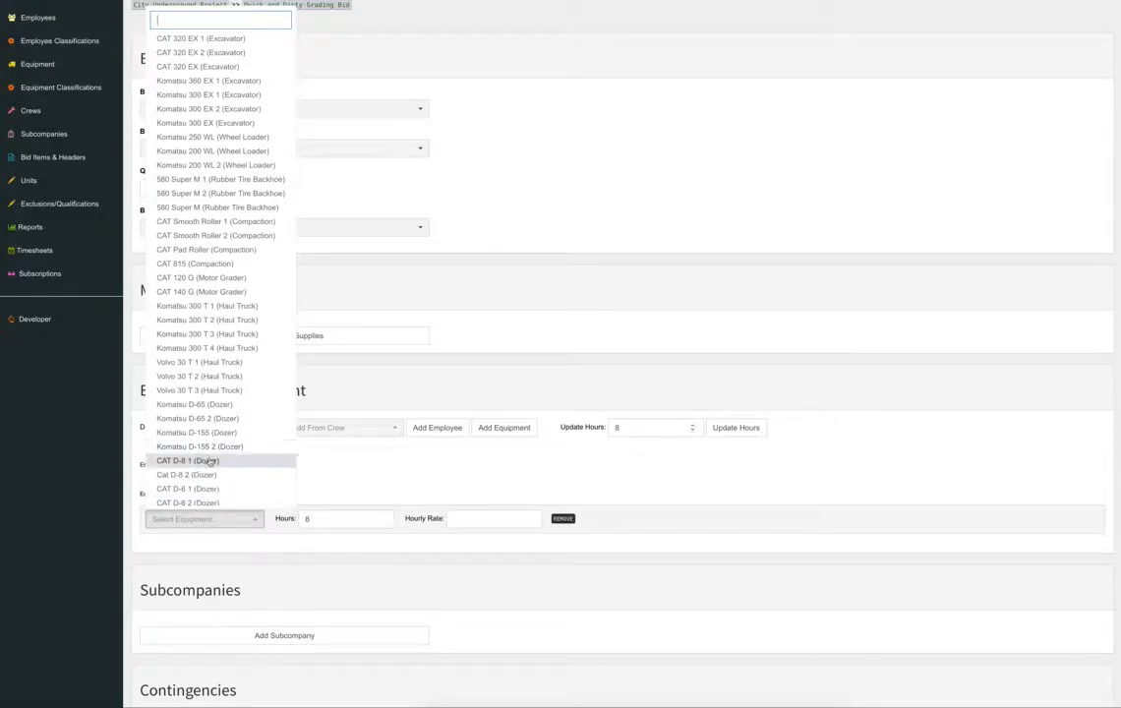
pyautogui.click(212, 491)
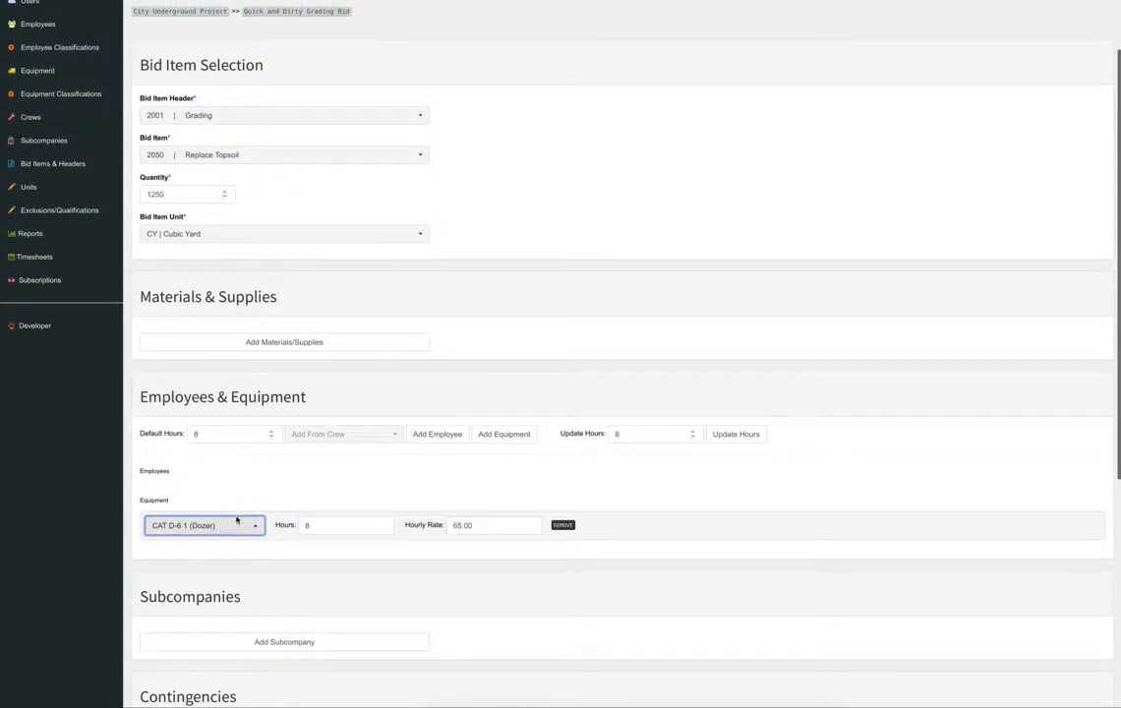
pyautogui.press('Tab')
pyautogui.write('80')
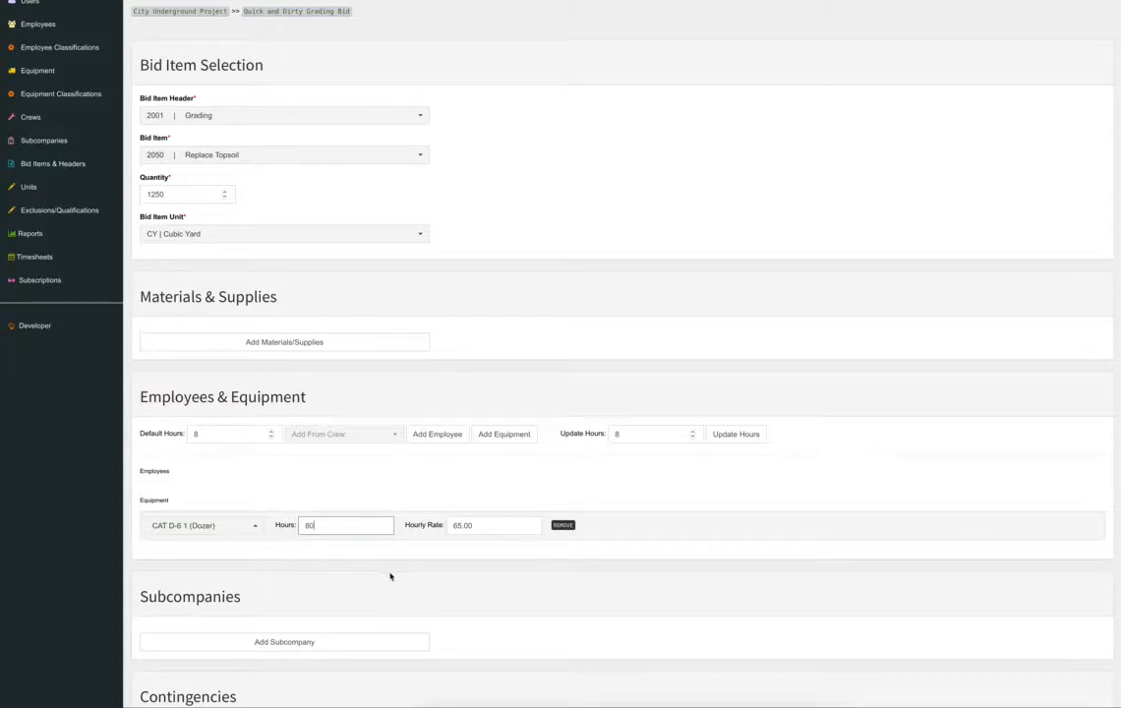
pyautogui.click(436, 591)
# Add Operator 1 as an employee for 80 hours.
pyautogui.click(444, 437)
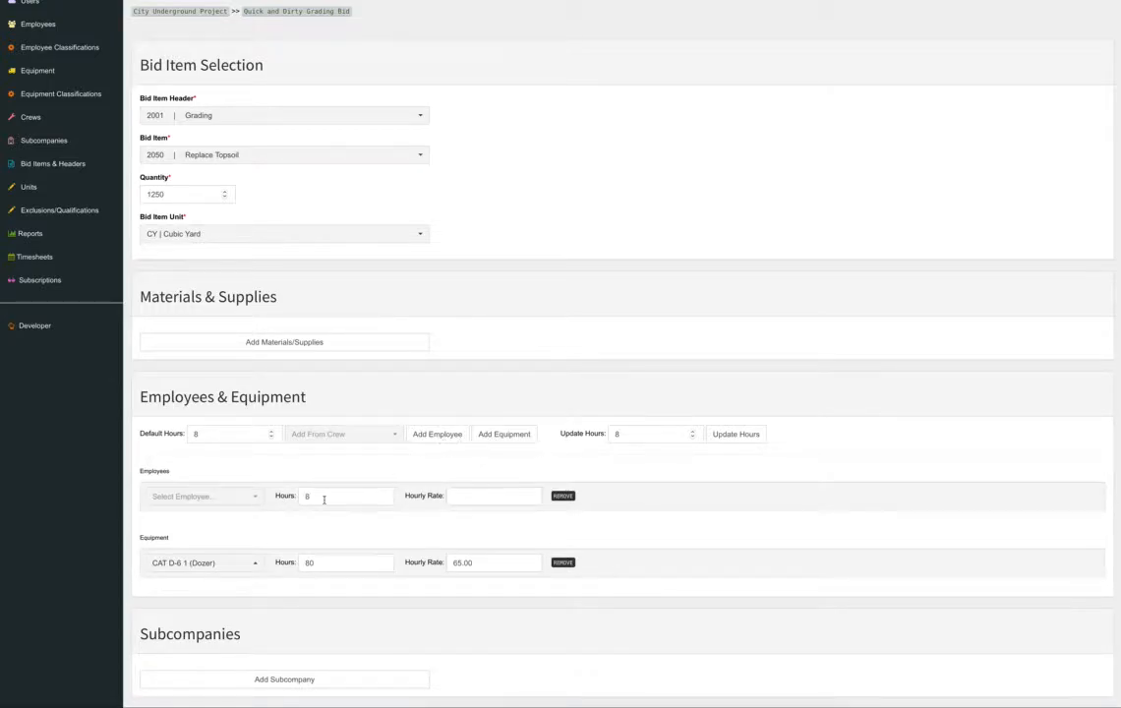
pyautogui.click(211, 496)
pyautogui.click(209, 65)
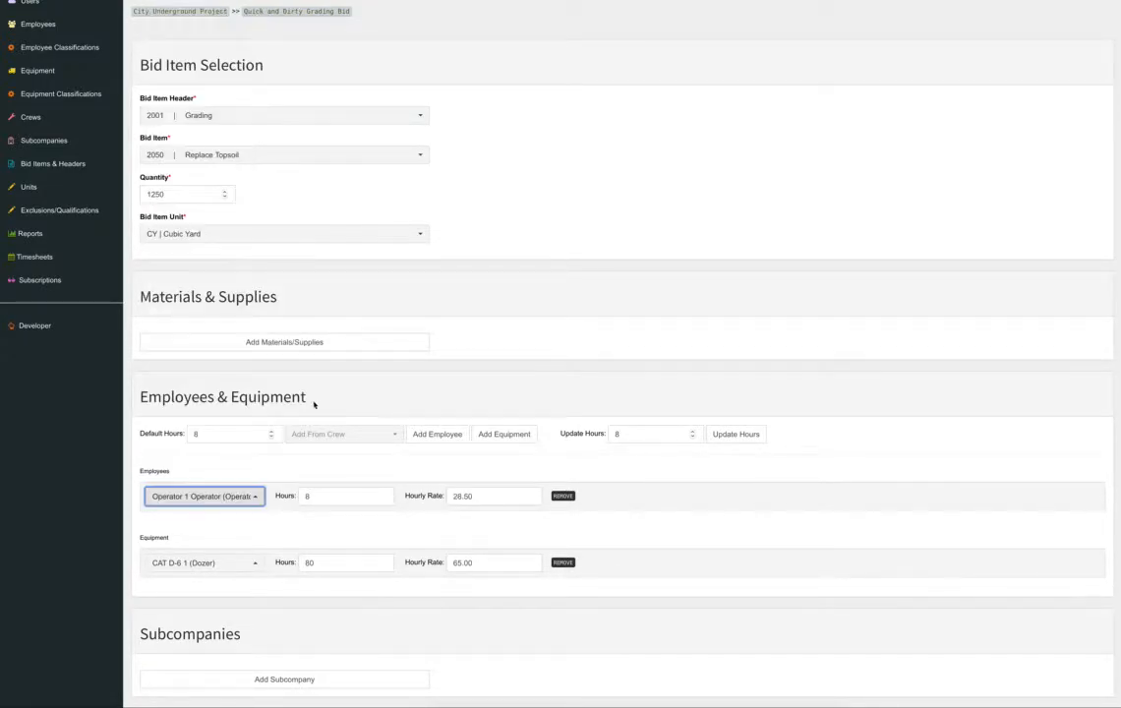
pyautogui.press('Tab')
pyautogui.write('80')
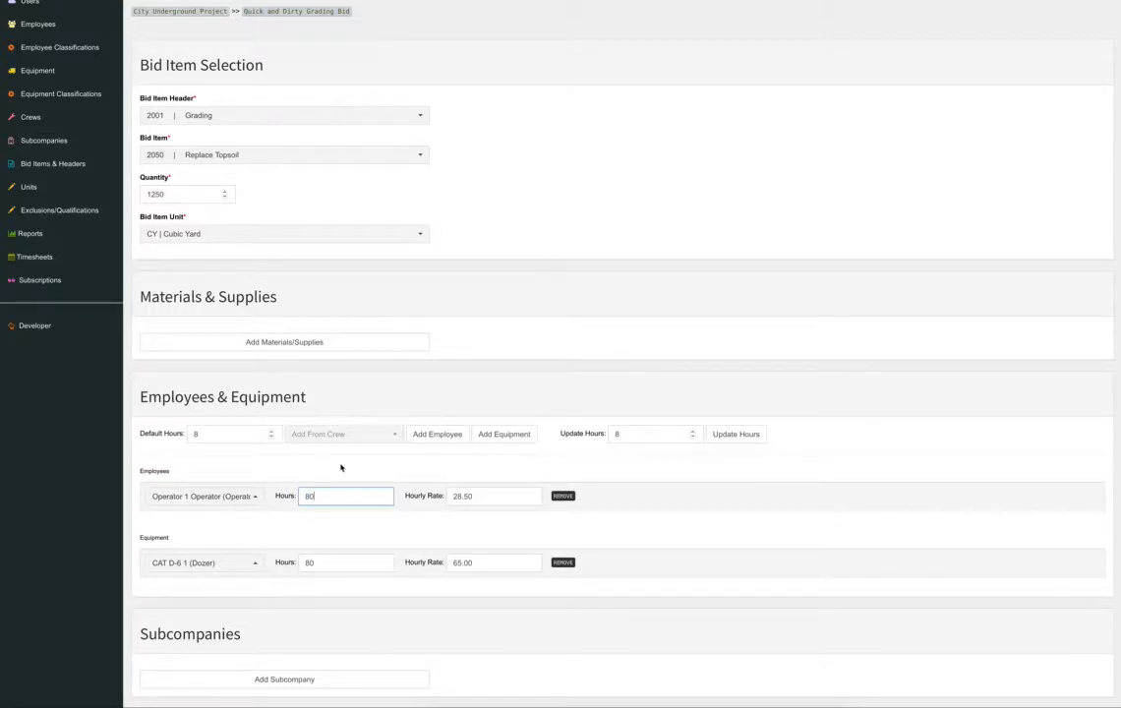
pyautogui.click(662, 531)
# Add the Komatsu 300 T 1 haul truck, searched as haul, for 80 hours.
pyautogui.click(503, 433)
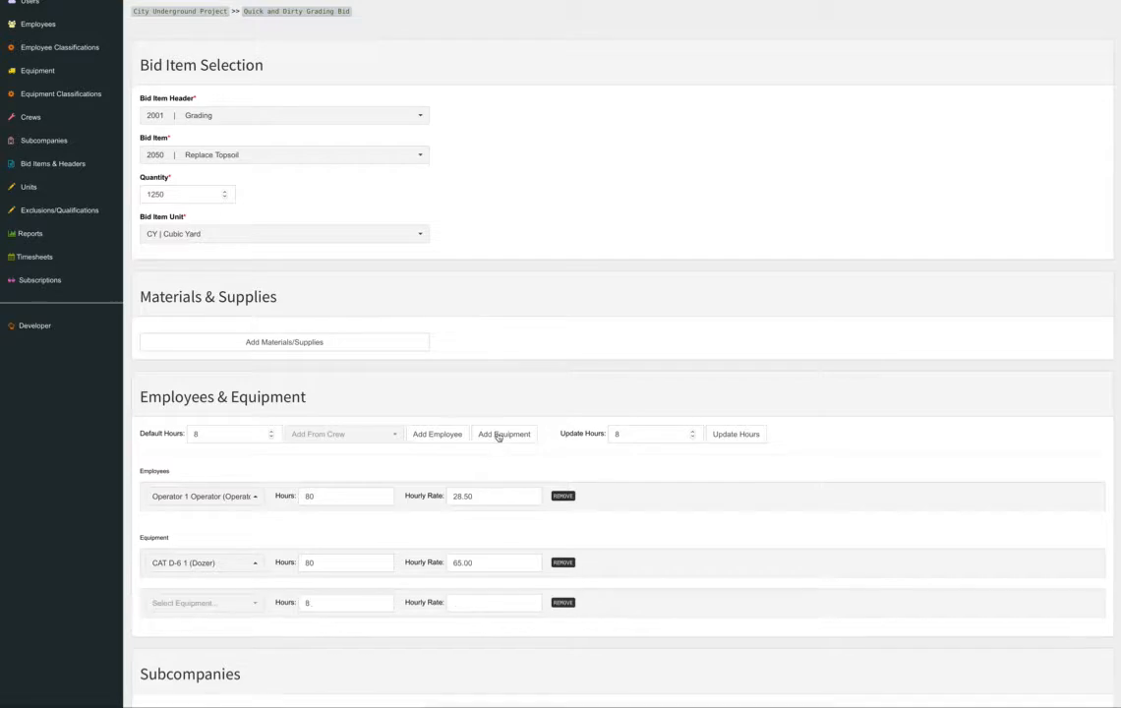
pyautogui.click(233, 602)
pyautogui.write('haul')
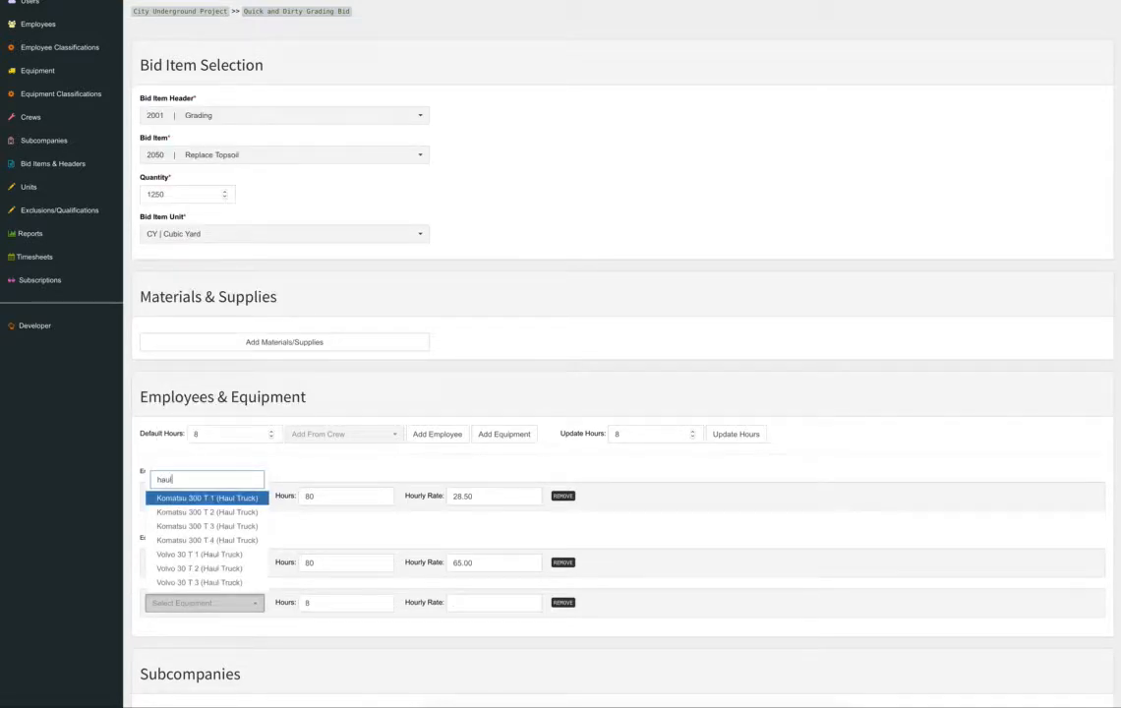
pyautogui.click(194, 498)
pyautogui.click(321, 603)
pyautogui.write('0')
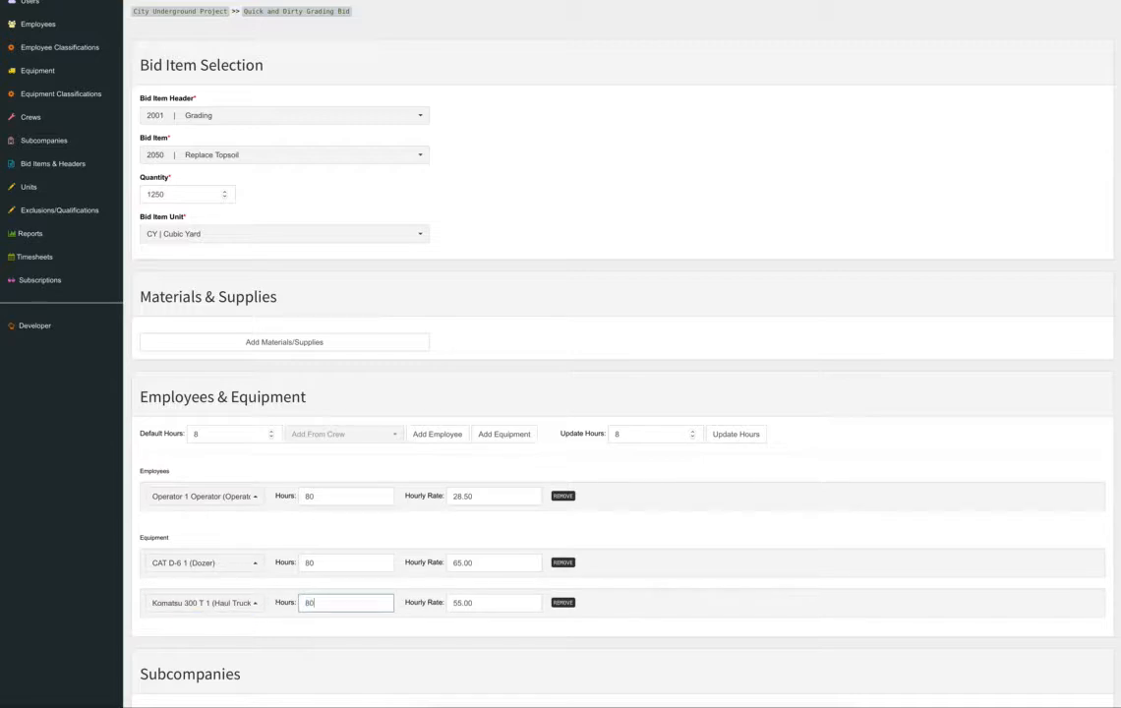
# Add Operator 2 to the Replace Topsoil crew at 80 hours.
pyautogui.click(443, 434)
pyautogui.scroll(-1, 314, 502)
pyautogui.click(236, 529)
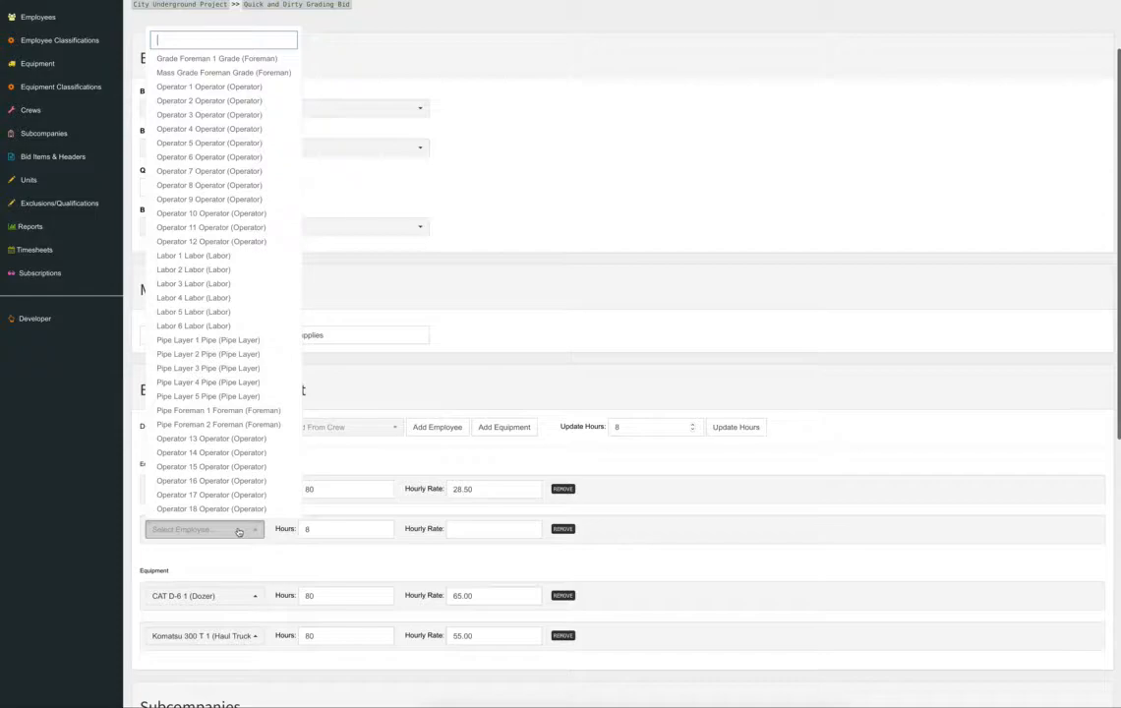
pyautogui.write('d')
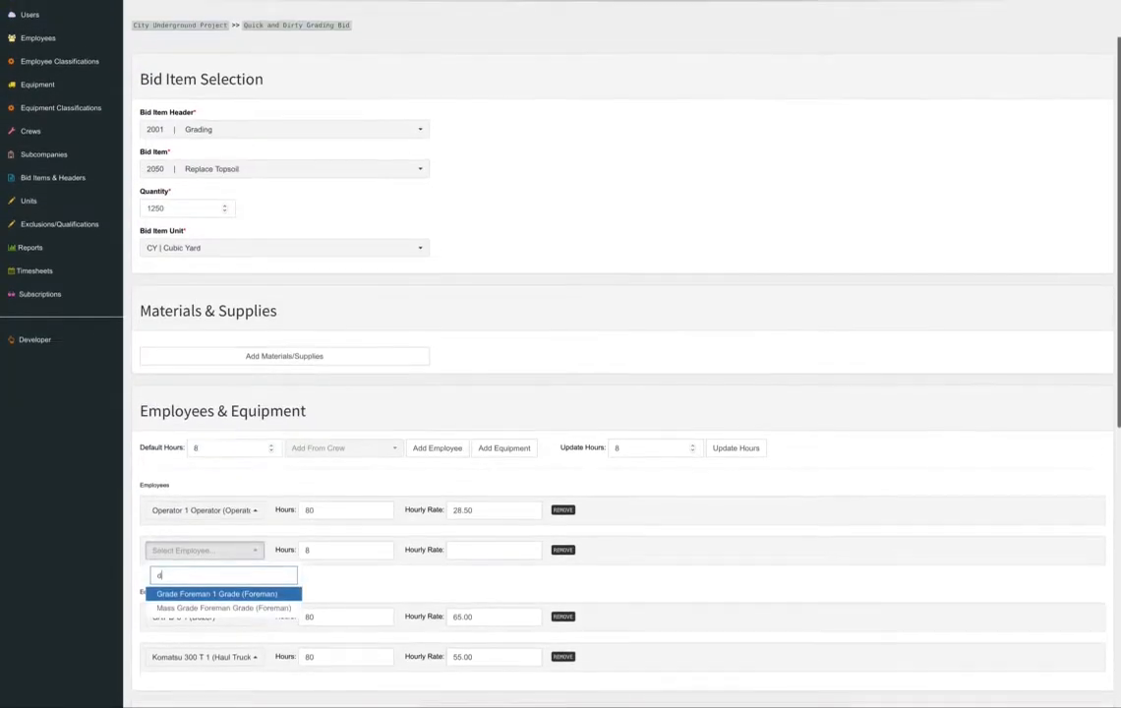
pyautogui.press('BackSpace')
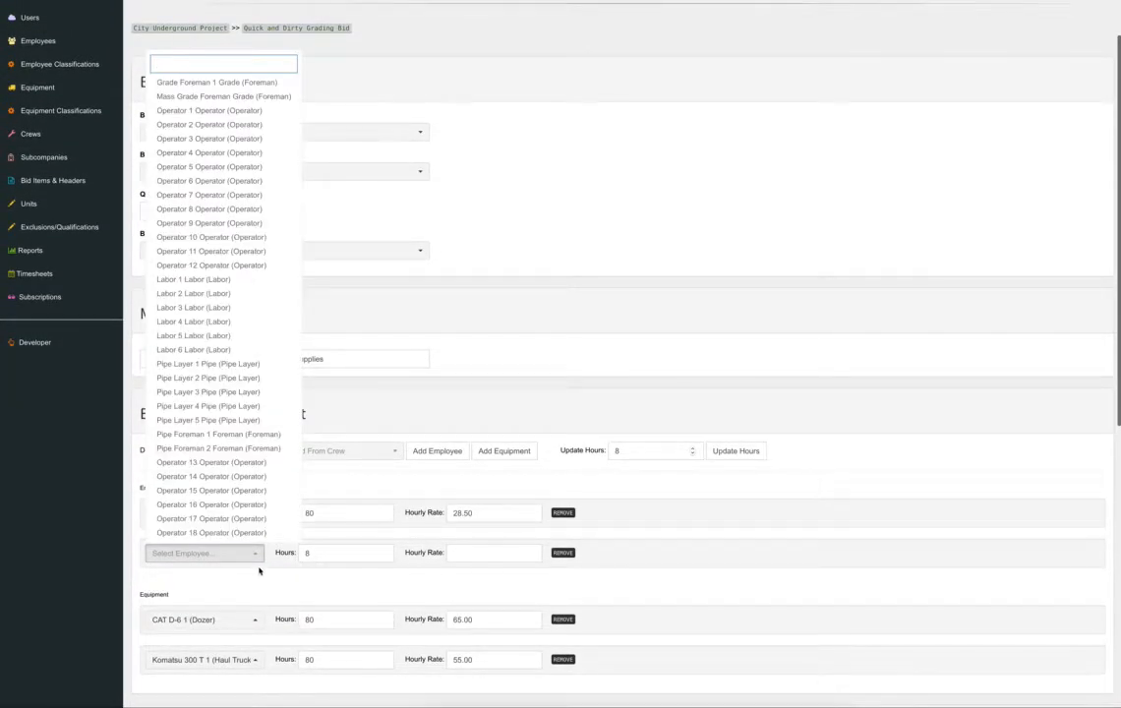
pyautogui.scroll(-1, 211, 187)
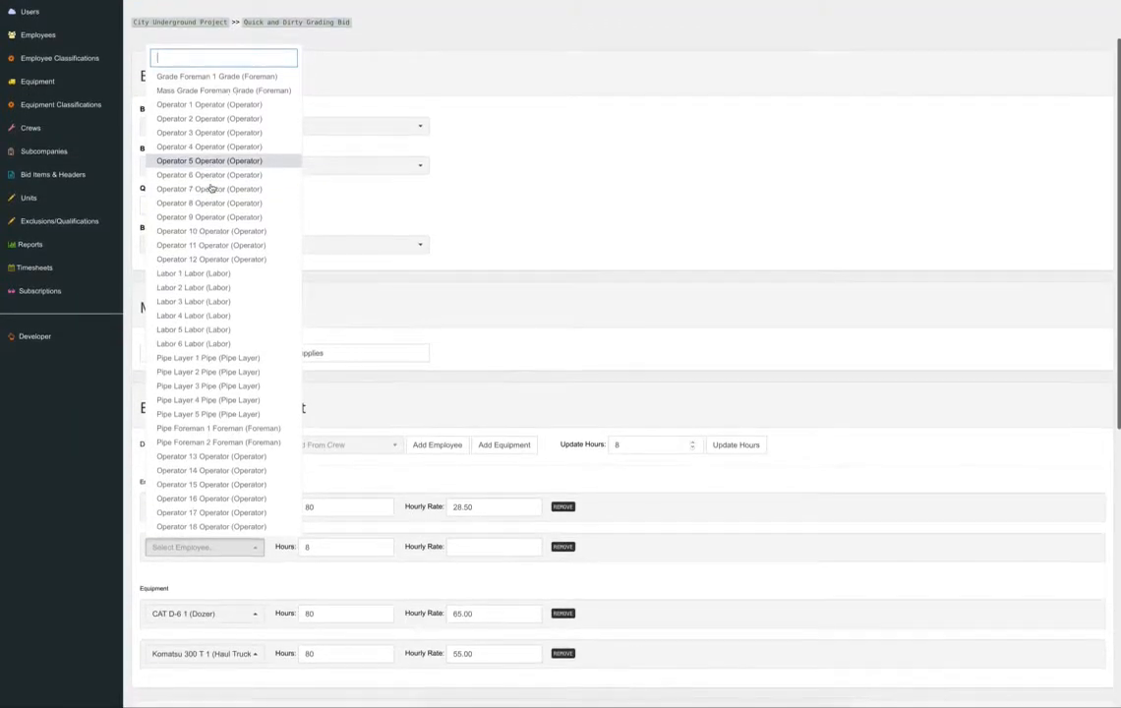
pyautogui.click(173, 117)
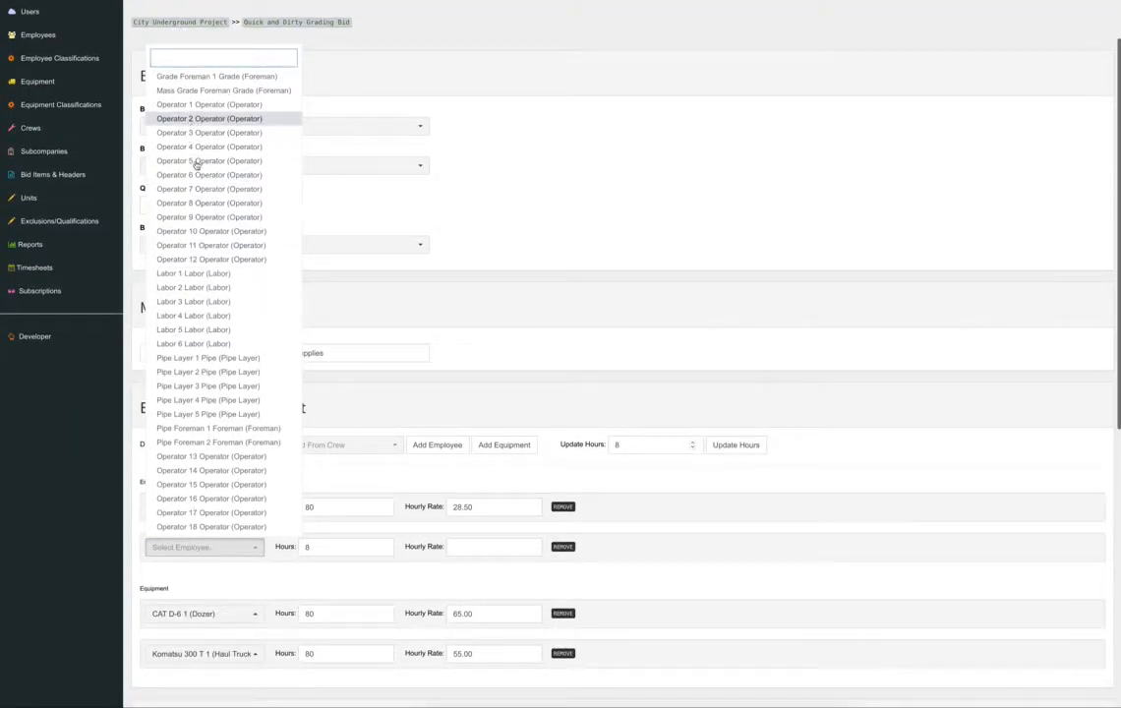
pyautogui.click(340, 547)
pyautogui.write('0')
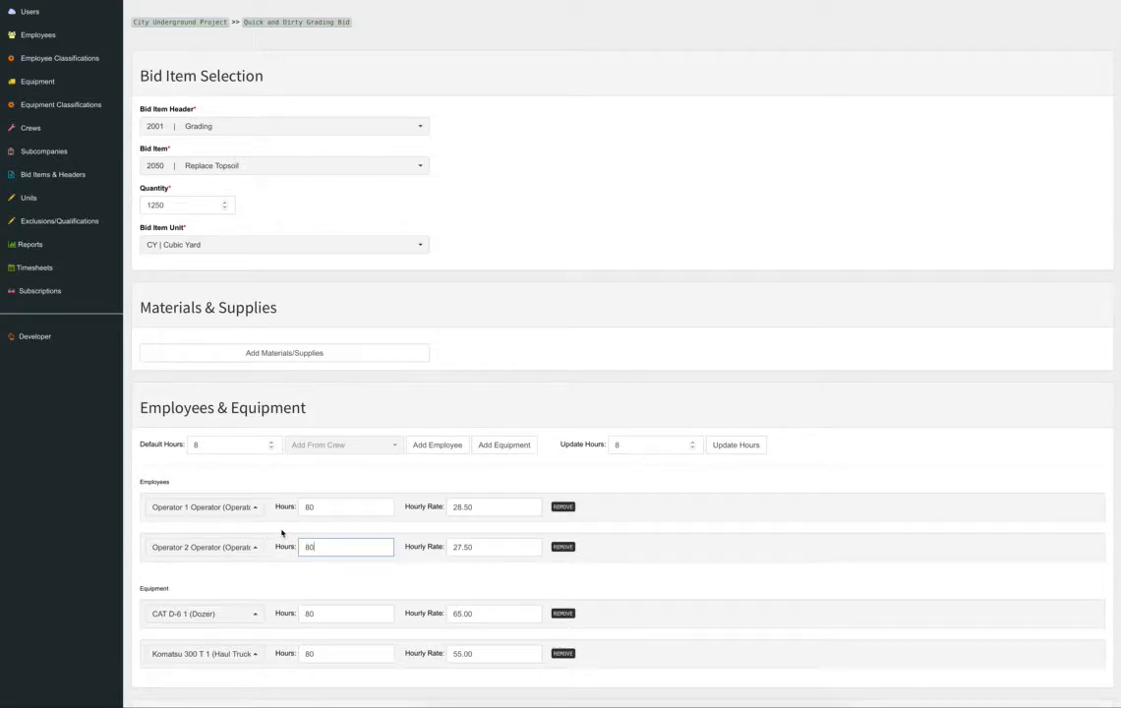
pyautogui.scroll(-5, 693, 562)
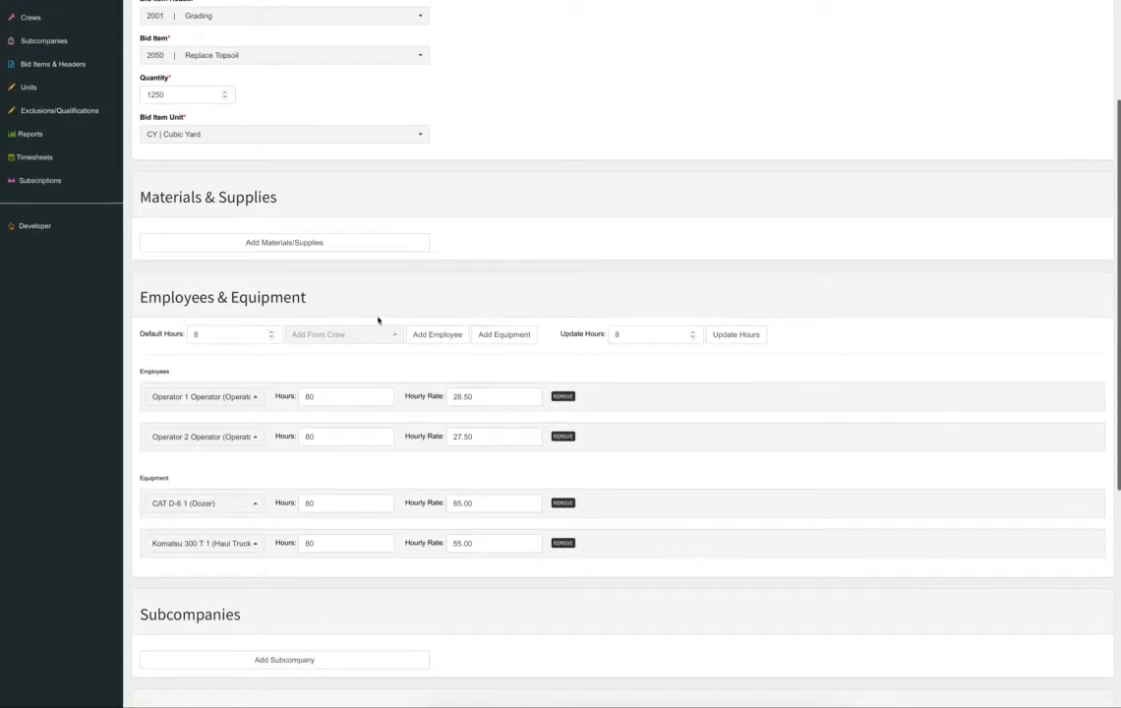
# Add Labor 1 and Labor 2 to the crew, each at 80 hours.
pyautogui.click(442, 336)
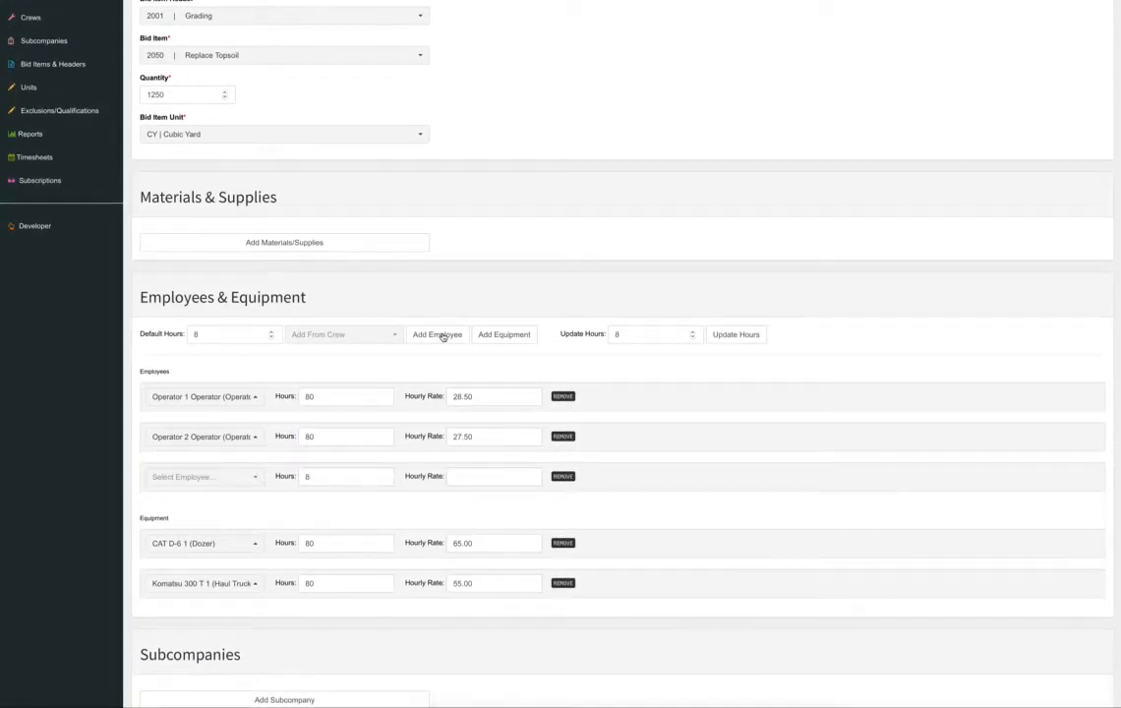
pyautogui.click(214, 475)
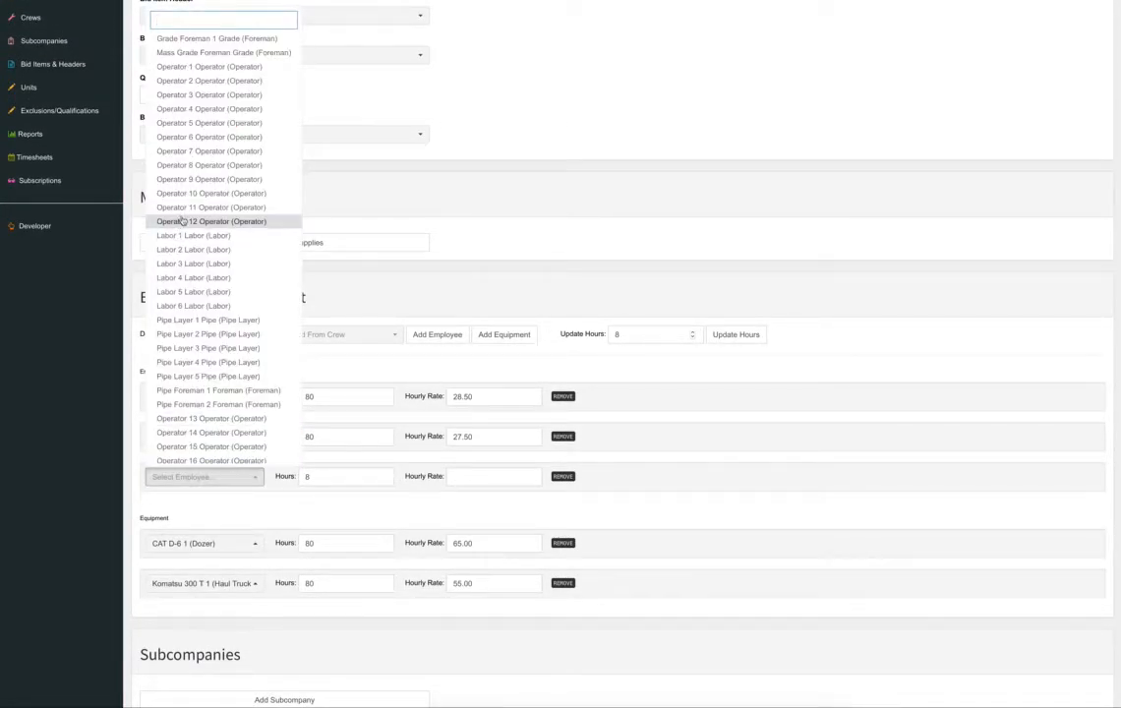
pyautogui.click(223, 233)
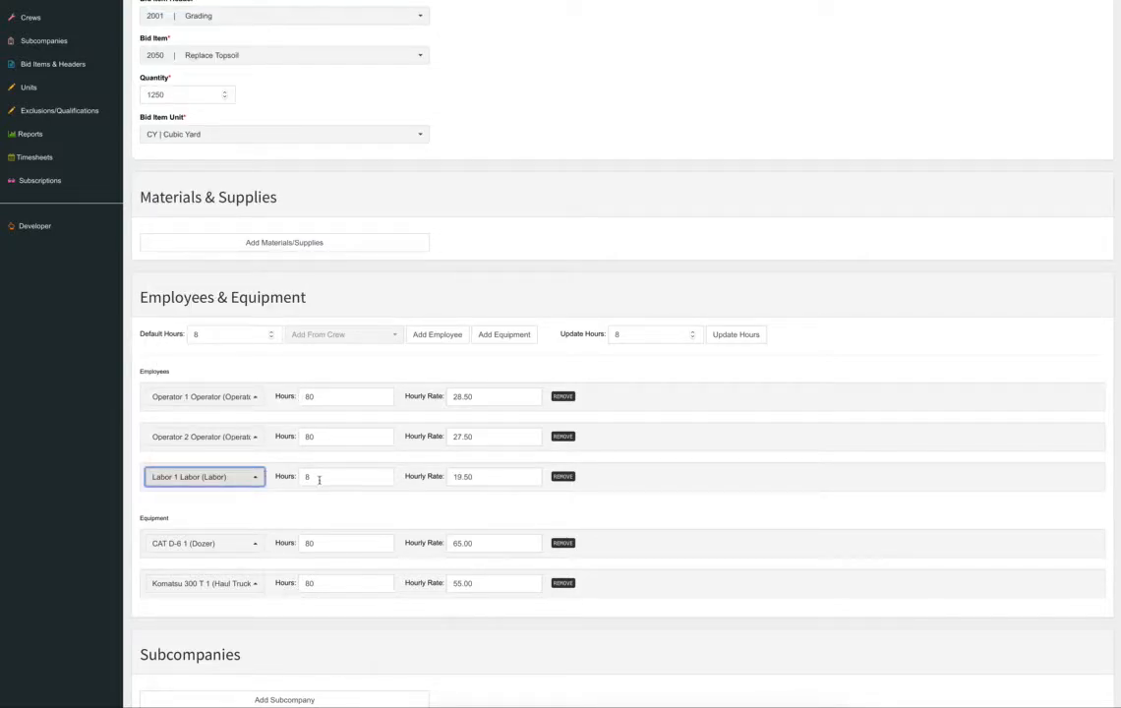
pyautogui.moveTo(317, 479); pyautogui.dragTo(278, 474)
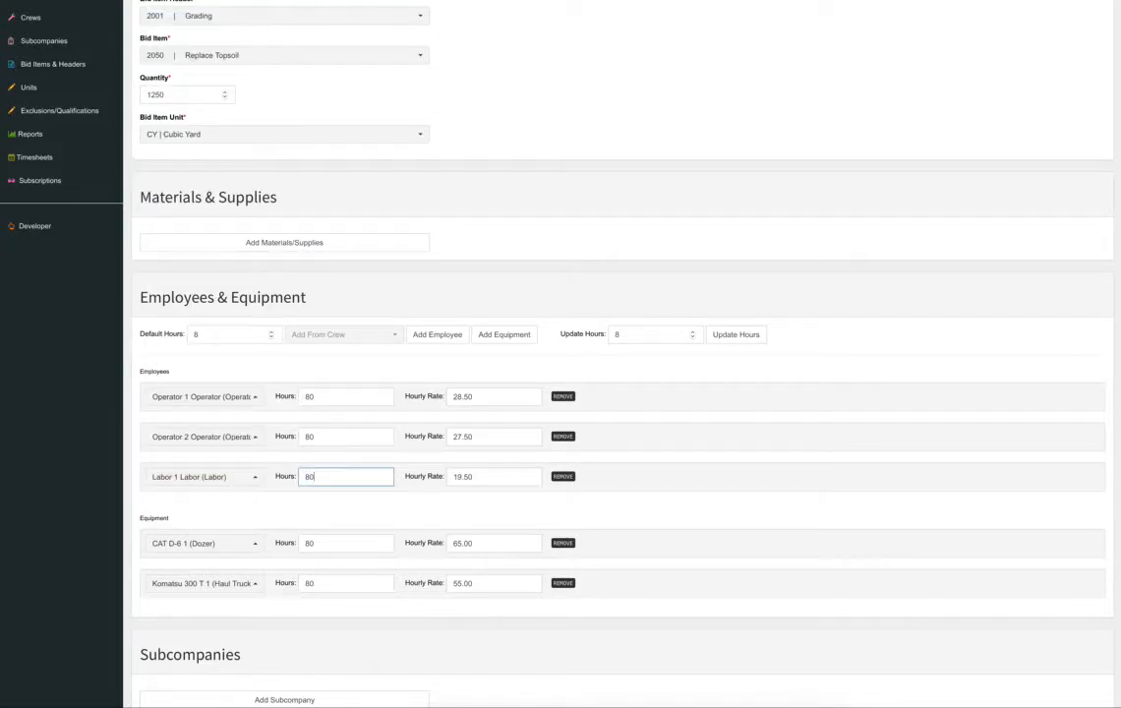
pyautogui.click(437, 334)
pyautogui.click(204, 516)
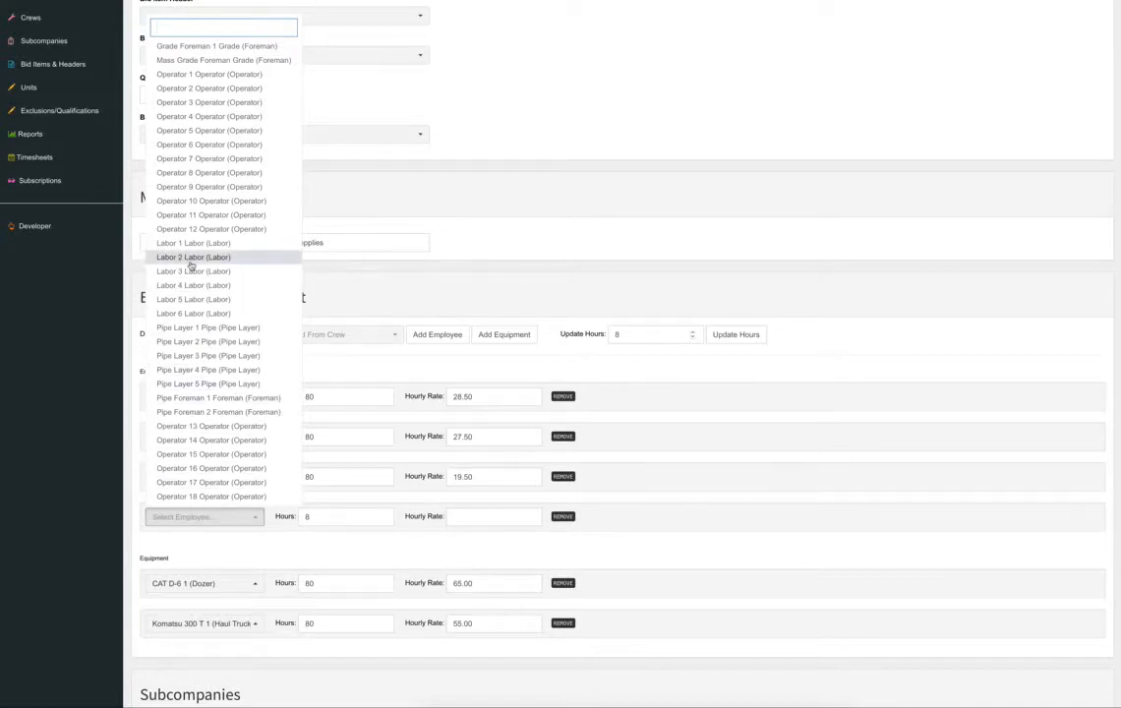
pyautogui.moveTo(333, 518); pyautogui.dragTo(216, 509)
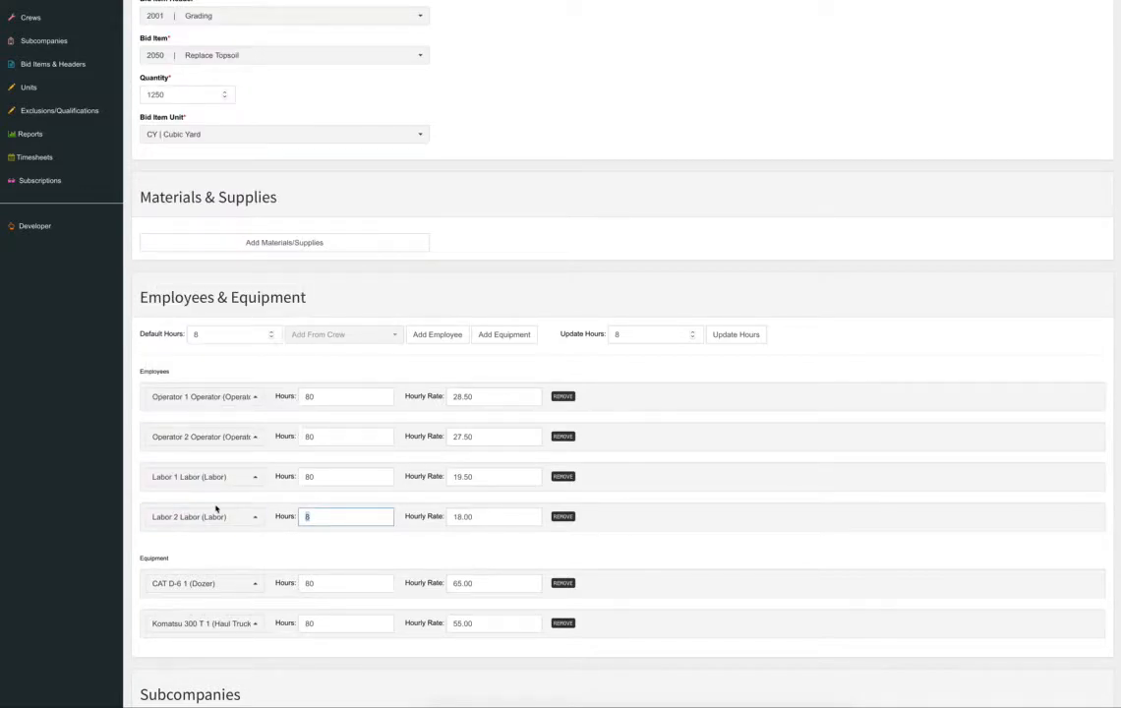
pyautogui.scroll(-2, 717, 508)
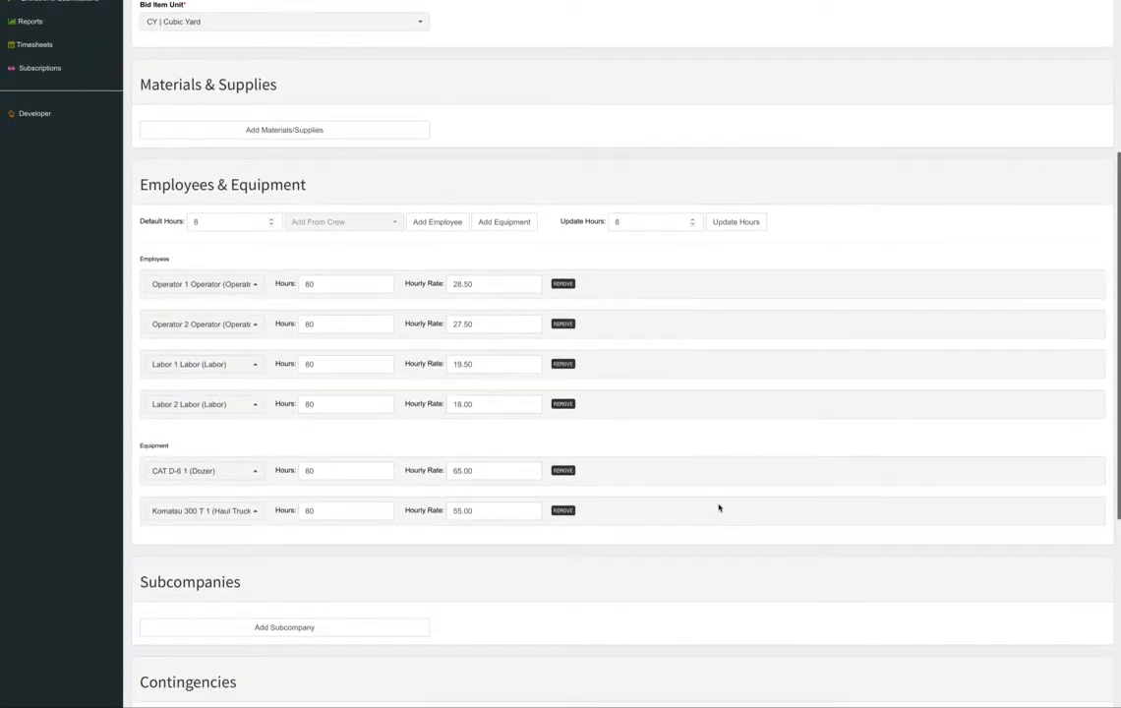
pyautogui.scroll(6, 337, 253)
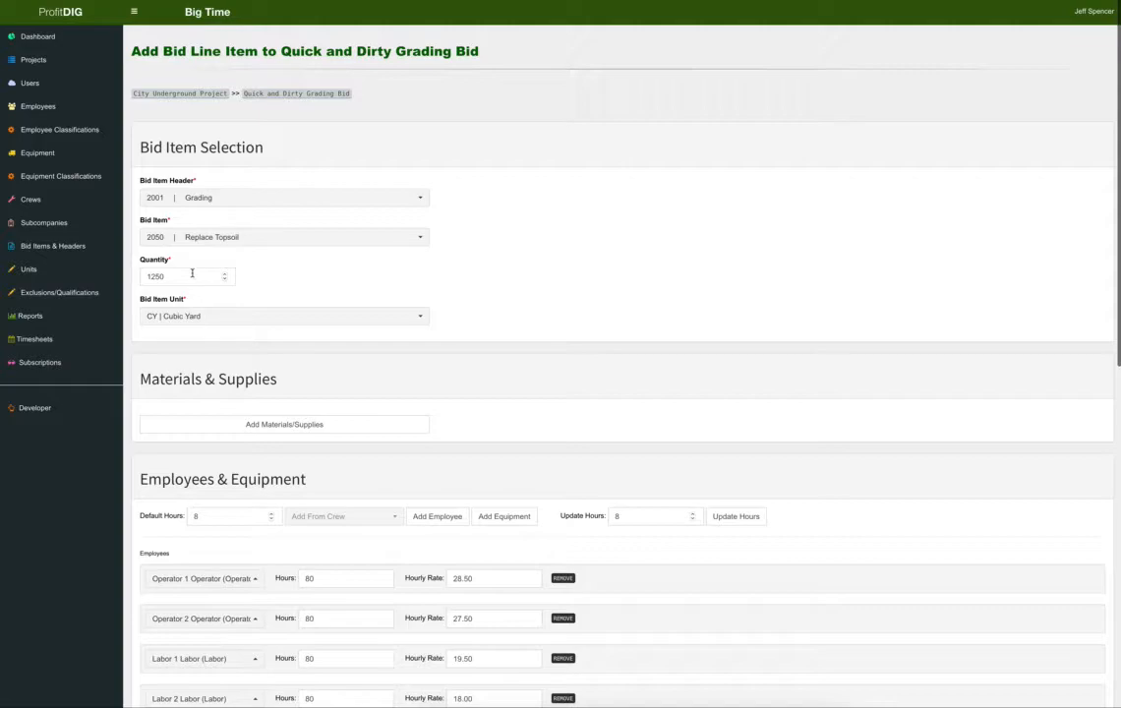
# Submit Replace Topsoil, adding 1250 cubic yards at $16.77 ($20,966.88) to the bid.
pyautogui.scroll(-7, 394, 315)
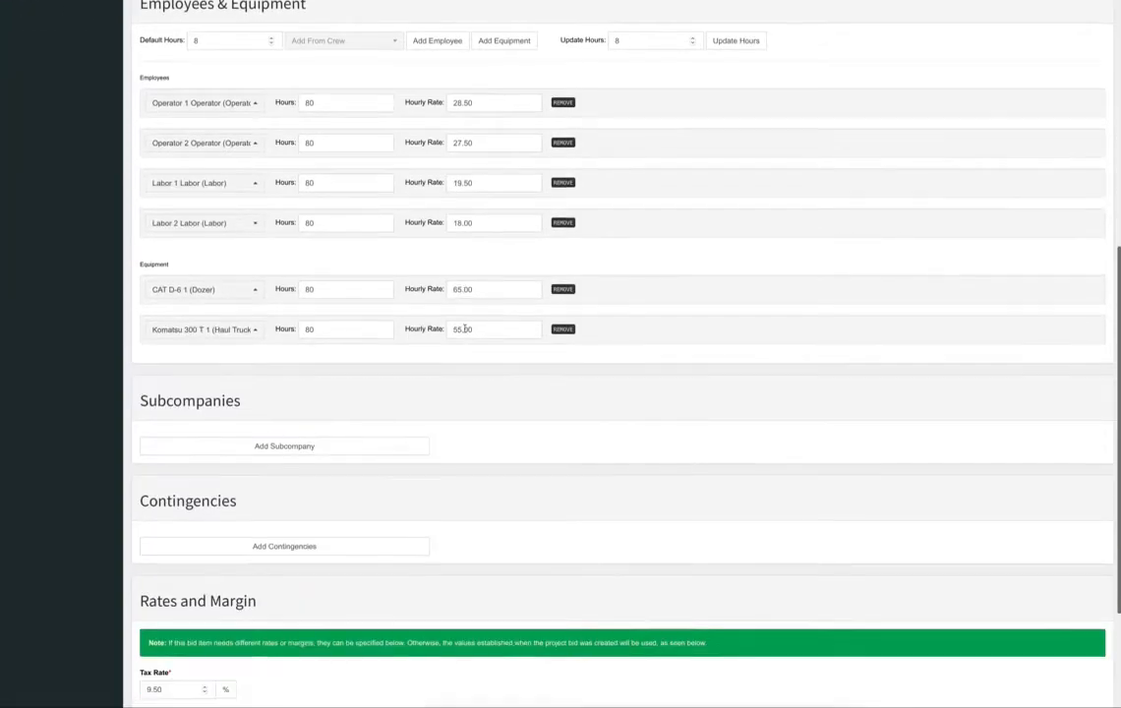
pyautogui.click(149, 674)
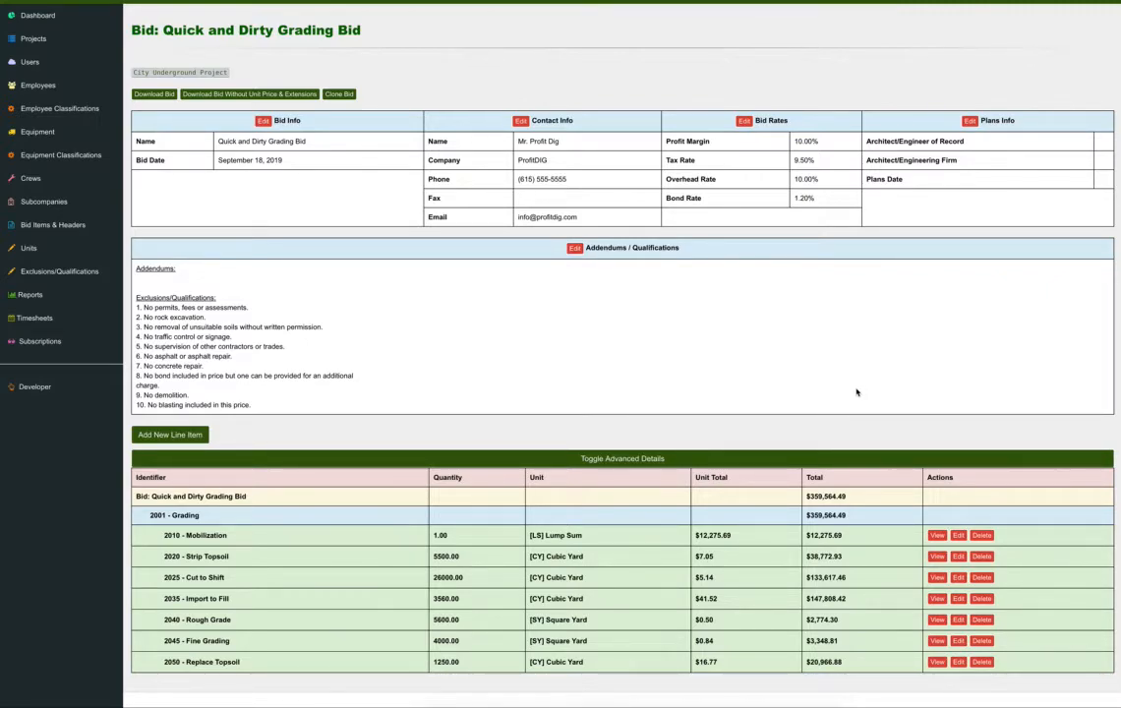
pyautogui.click(601, 461)
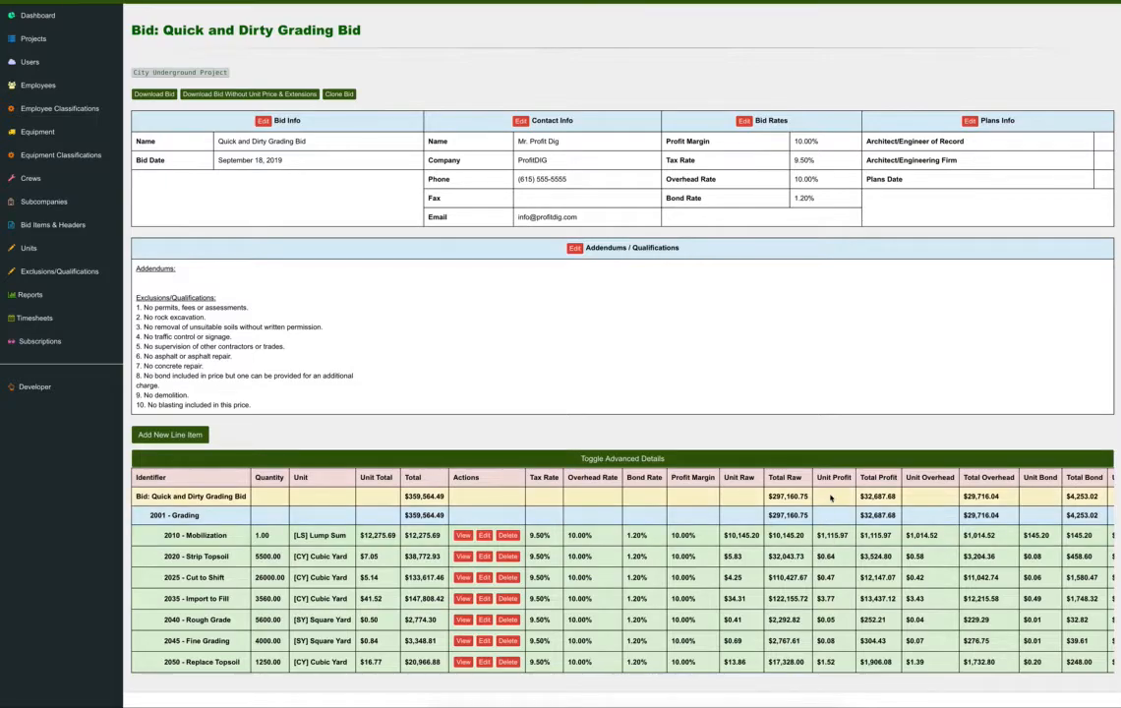
pyautogui.hscroll(2, 901, 512)
pyautogui.hscroll(2, 902, 512)
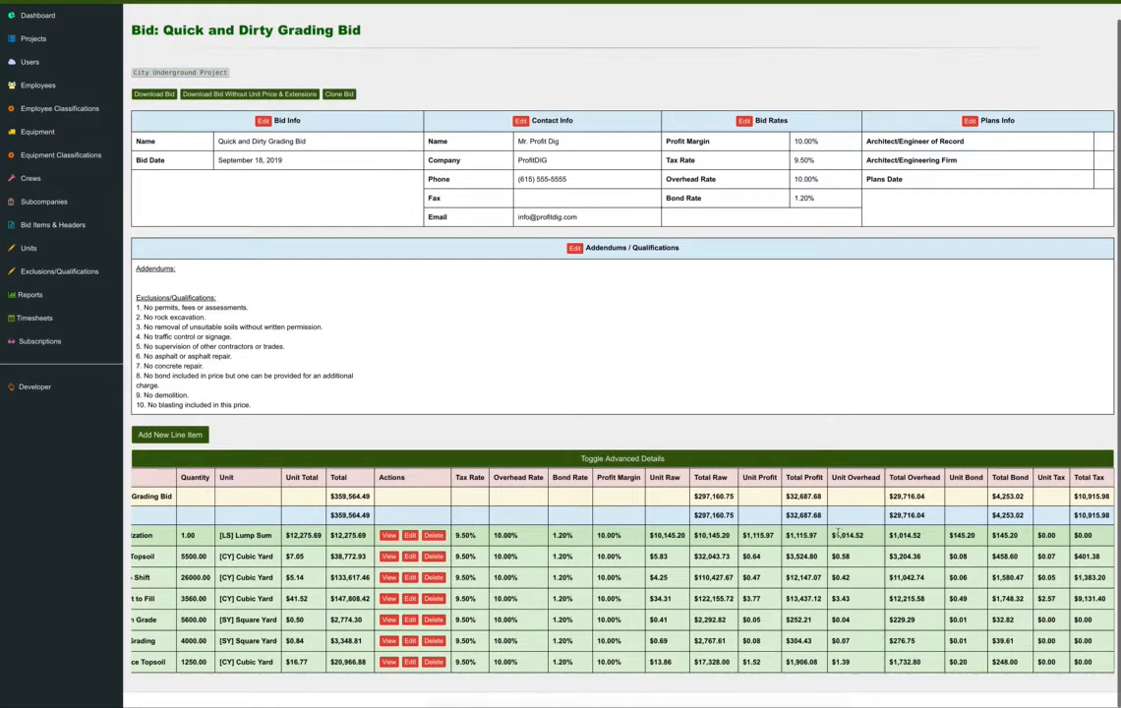
pyautogui.click(656, 459)
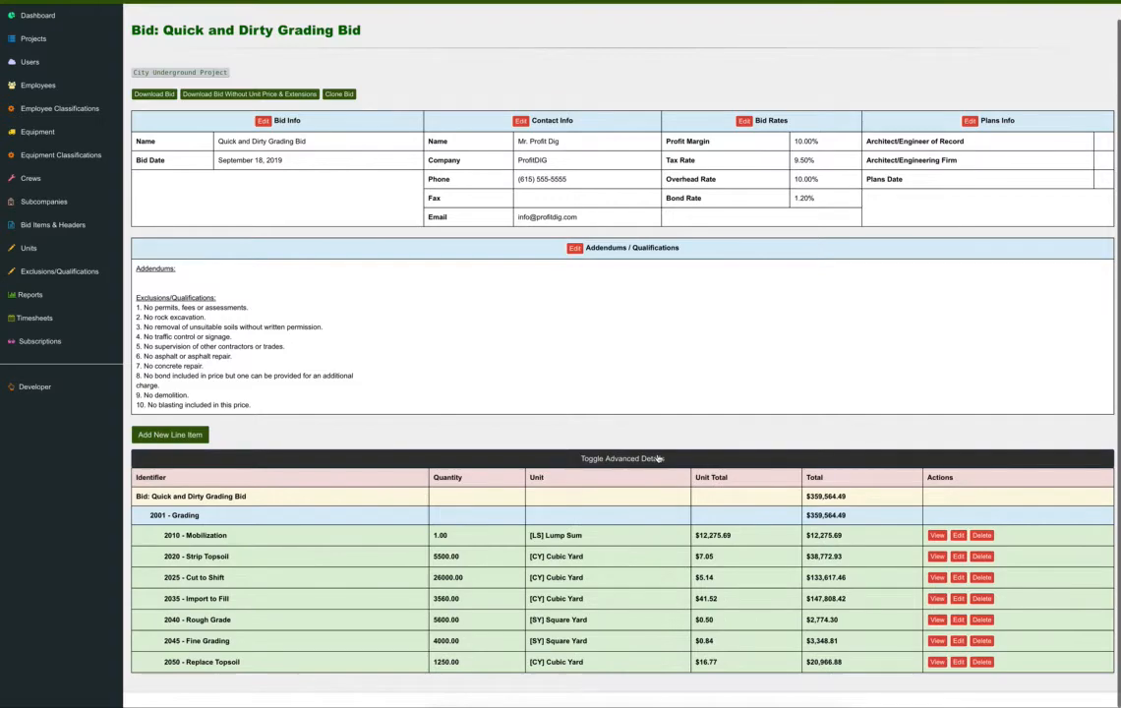